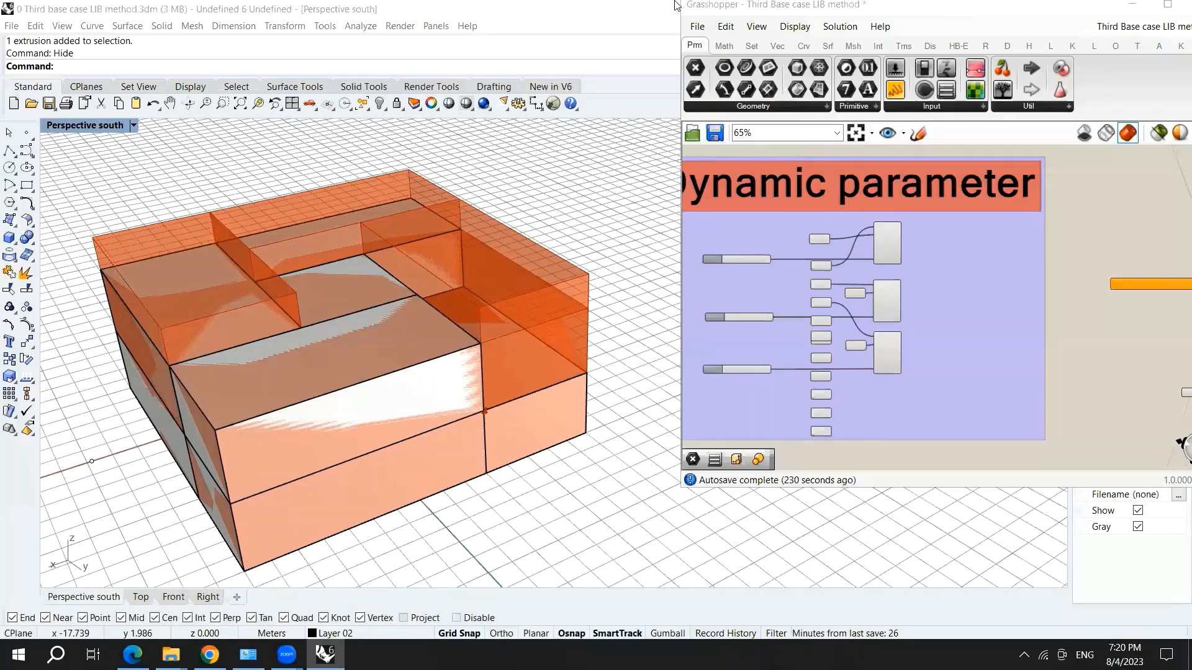
Show the hidden extrusion in the Rhino viewport and hide all the Rhino points and extrusions together.
{"action": "scroll", "coordinate": [562, 268], "scroll_direction": "down", "scroll_amount": 3}
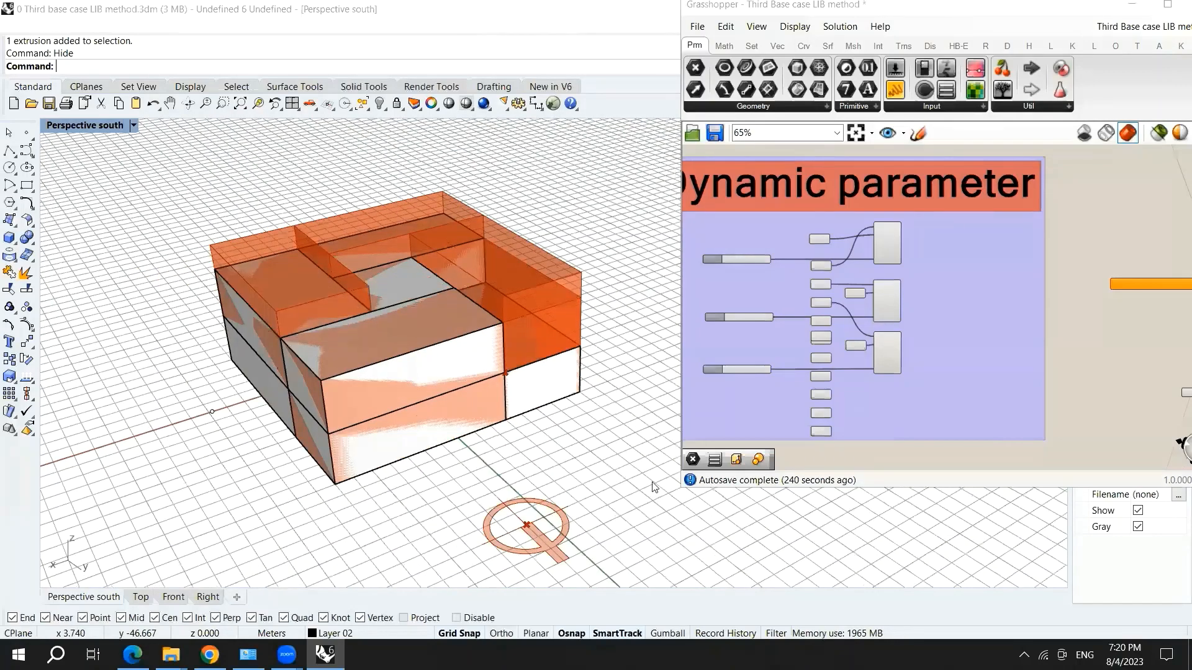
{"action": "key", "text": "ctrl+alt+h"}
{"action": "scroll", "coordinate": [422, 361], "scroll_direction": "down", "scroll_amount": 1}
{"action": "right_click_drag", "start_coordinate": [336, 280], "coordinate": [428, 324], "text": "shift"}
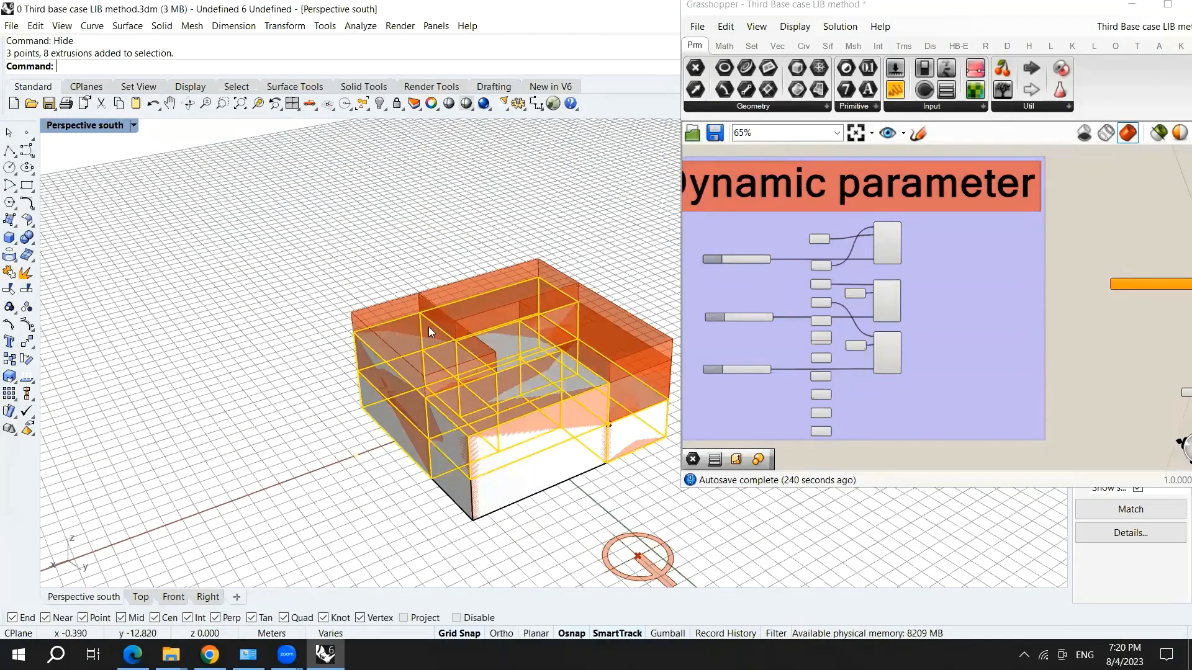
{"action": "key", "text": "ctrl+a"}
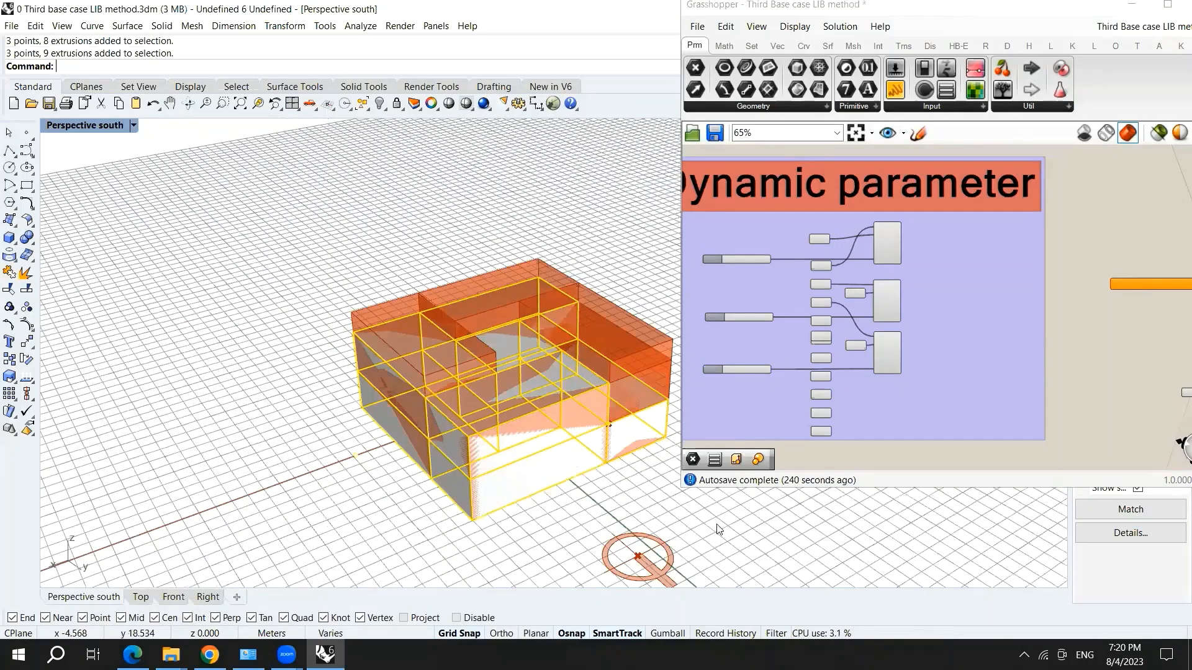
{"action": "key", "text": "Escape"}
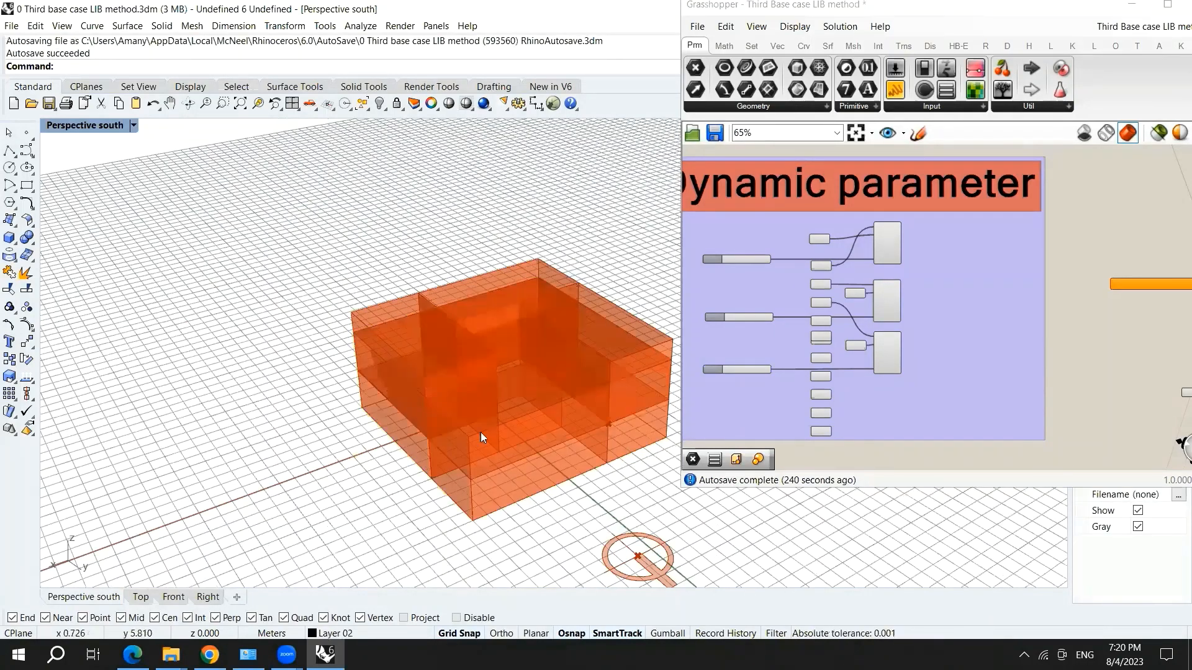
{"action": "scroll", "coordinate": [480, 432], "scroll_direction": "down", "scroll_amount": 1}
{"action": "scroll", "coordinate": [568, 350], "scroll_direction": "up", "scroll_amount": 2}
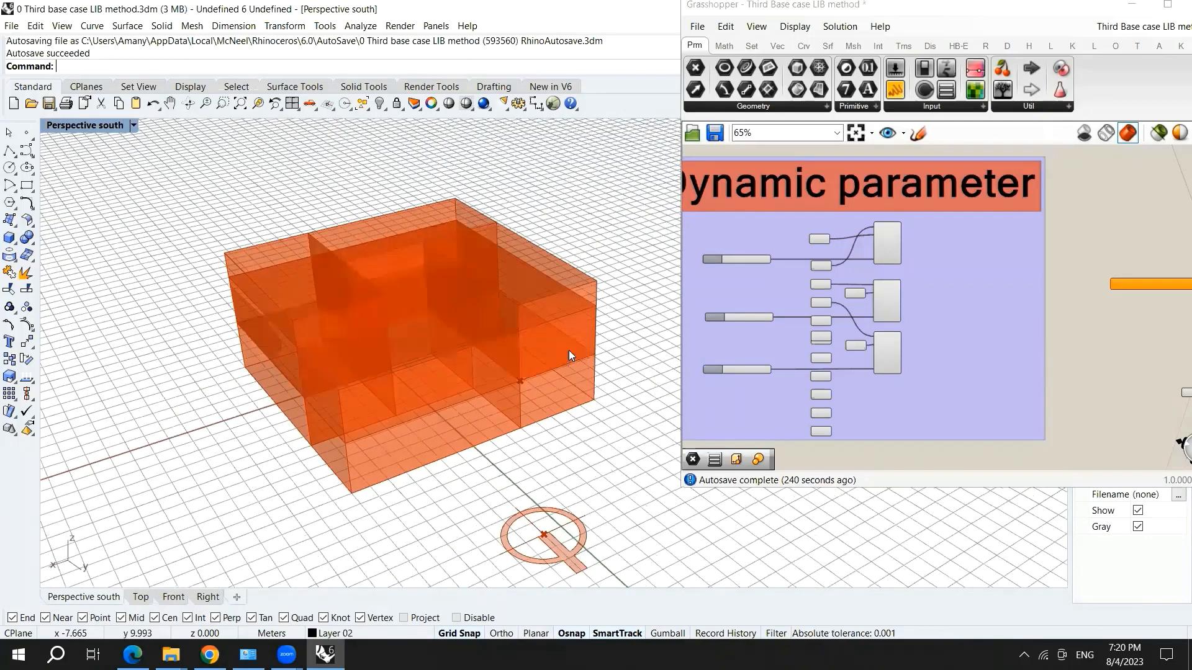
{"action": "scroll", "coordinate": [901, 242], "scroll_direction": "down", "scroll_amount": 2}
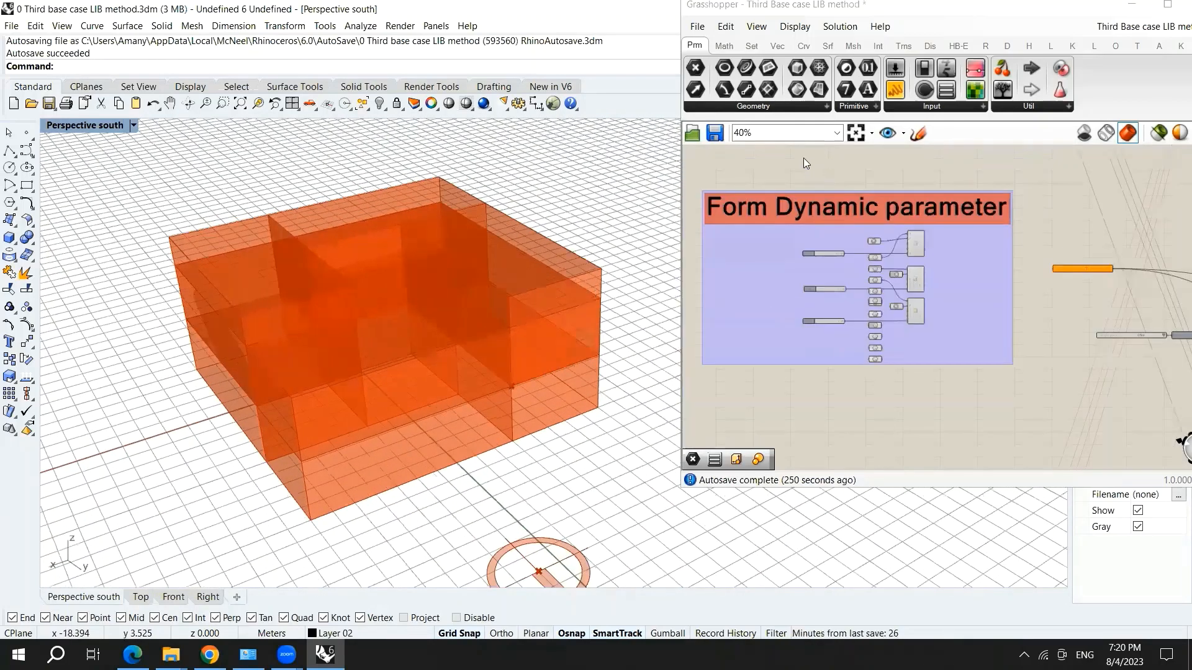
Select all components in the Form Dynamic parameter group and turn off their preview.
{"action": "left_click_drag", "start_coordinate": [919, 393], "coordinate": [947, 401]}
{"action": "scroll", "coordinate": [913, 286], "scroll_direction": "down", "scroll_amount": 1}
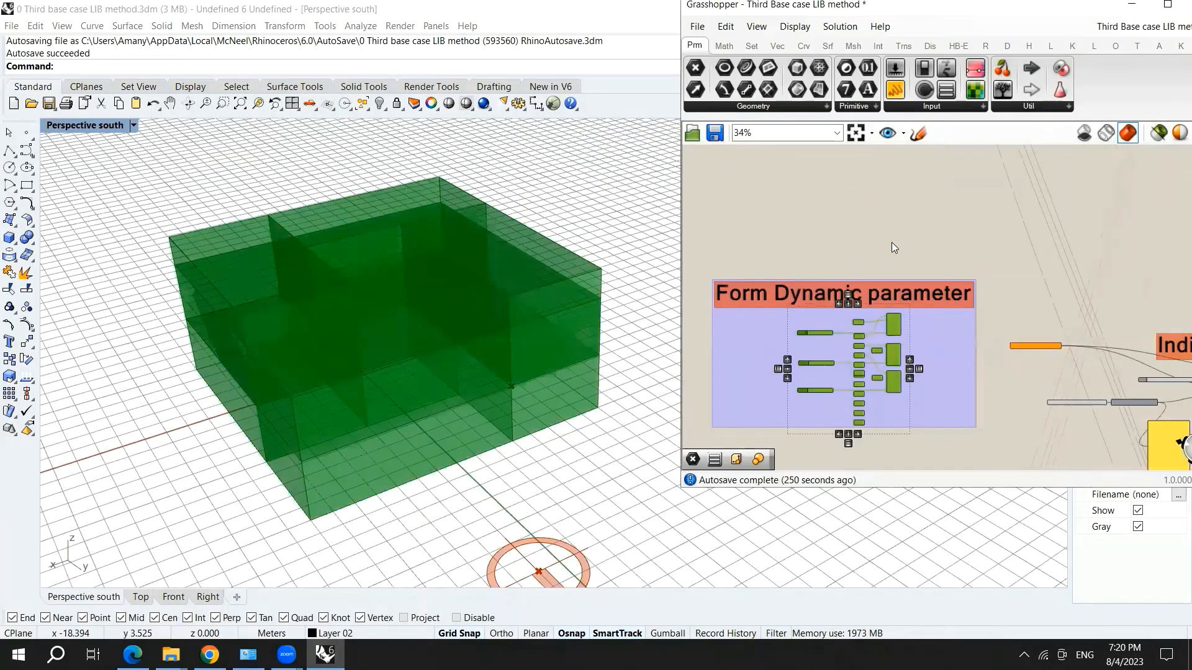
{"action": "right_click", "coordinate": [891, 242]}
{"action": "left_click", "coordinate": [940, 268]}
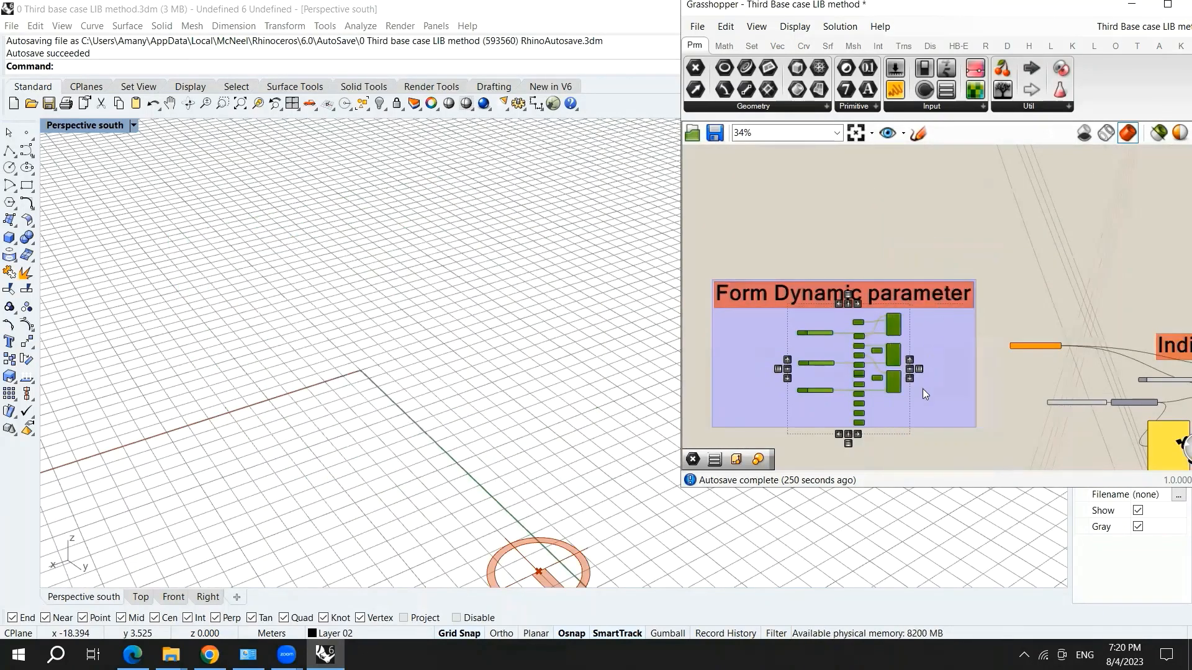
Add a Brep parameter beside the Scale NU components and move the first Scale NU's geometry parameter above its point parameter.
{"action": "scroll", "coordinate": [921, 390], "scroll_direction": "up", "scroll_amount": 3}
{"action": "double_click", "coordinate": [1047, 314]}
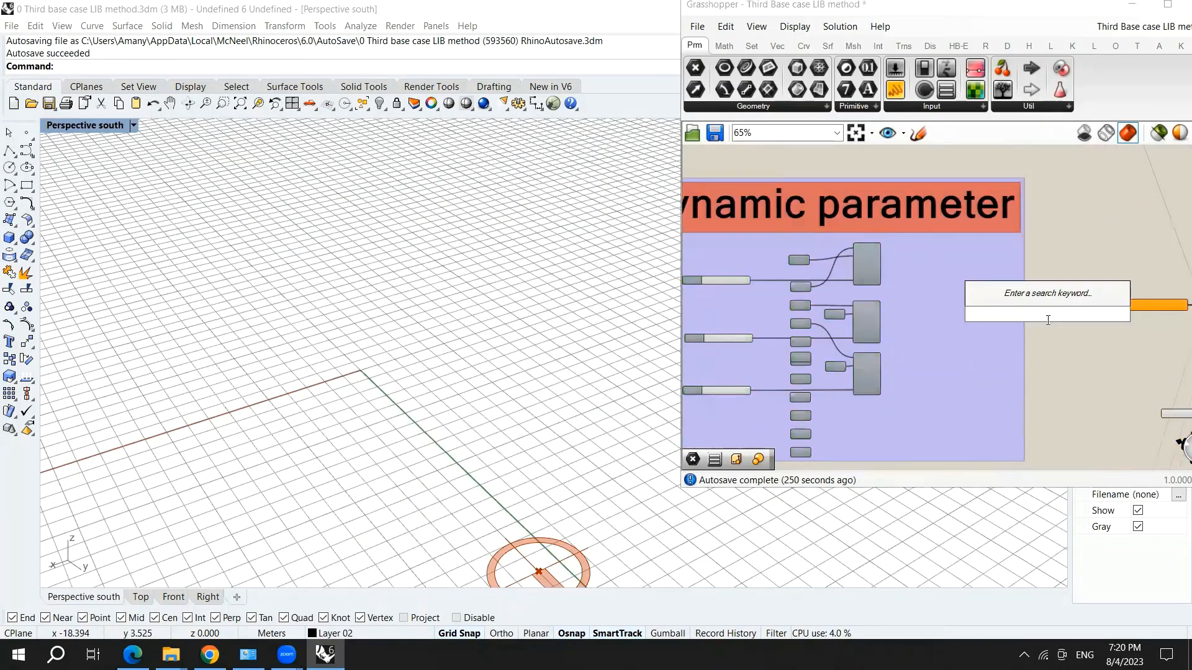
{"action": "type", "text": "brep"}
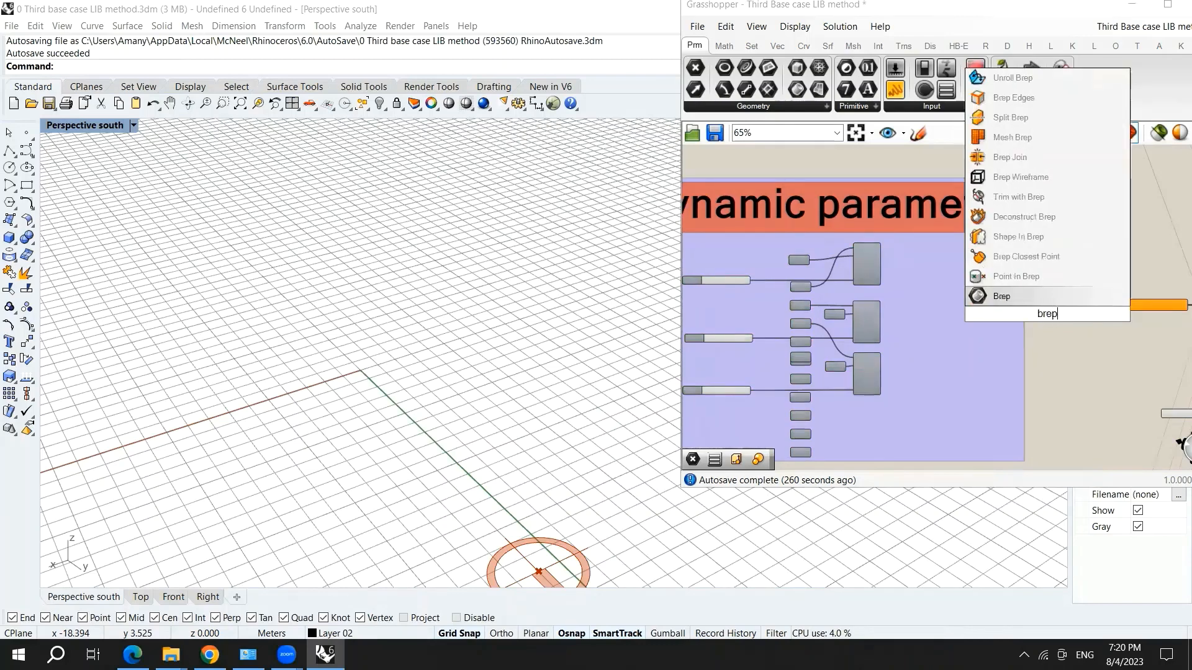
{"action": "key", "text": "Return"}
{"action": "scroll", "coordinate": [1047, 321], "scroll_direction": "up", "scroll_amount": 3}
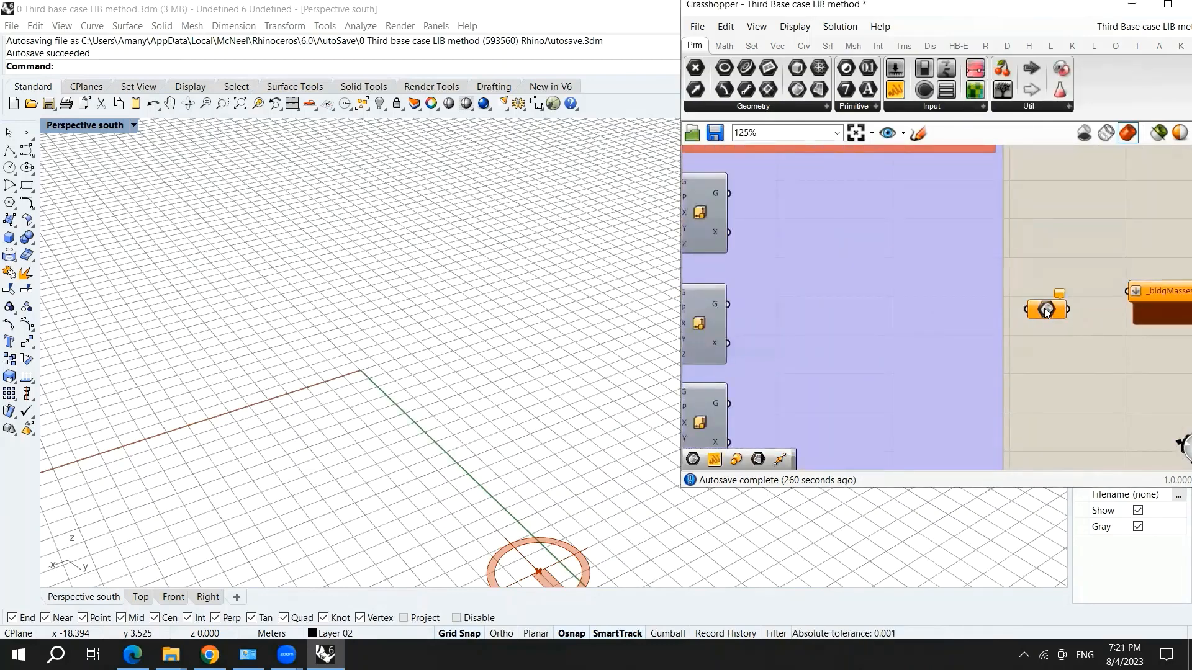
{"action": "scroll", "coordinate": [1042, 355], "scroll_direction": "down", "scroll_amount": 2}
{"action": "left_click_drag", "start_coordinate": [1045, 310], "coordinate": [1006, 296]}
{"action": "scroll", "coordinate": [857, 316], "scroll_direction": "up", "scroll_amount": 2}
{"action": "scroll", "coordinate": [857, 316], "scroll_direction": "up", "scroll_amount": 1}
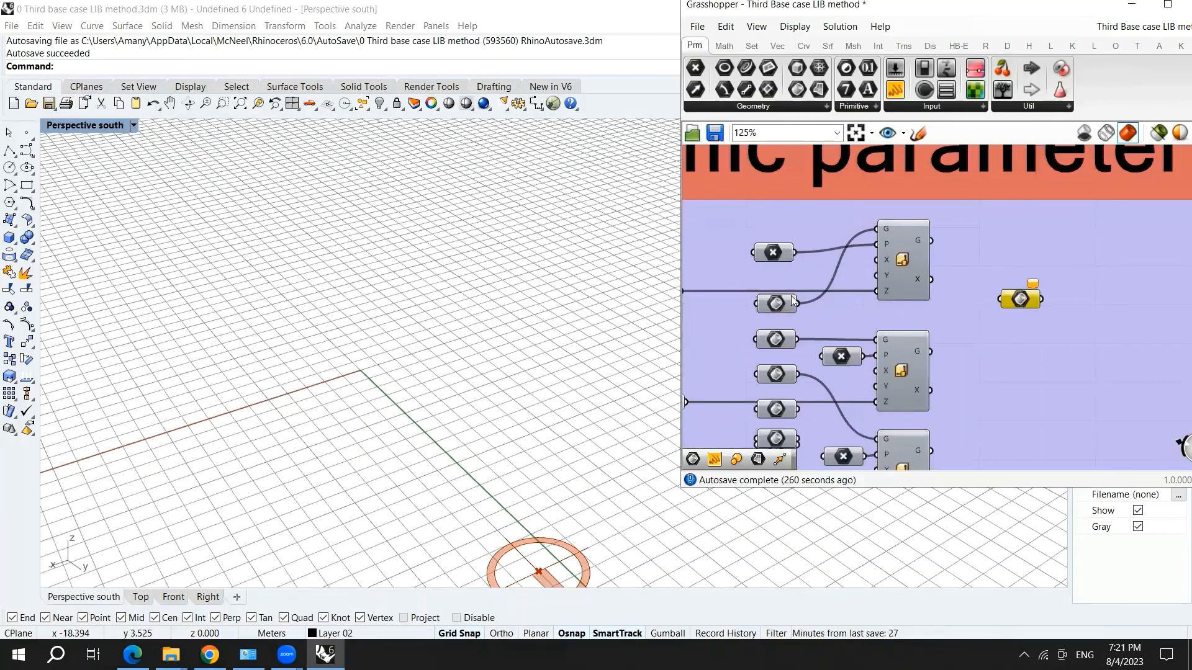
{"action": "left_click_drag", "start_coordinate": [776, 302], "coordinate": [770, 232]}
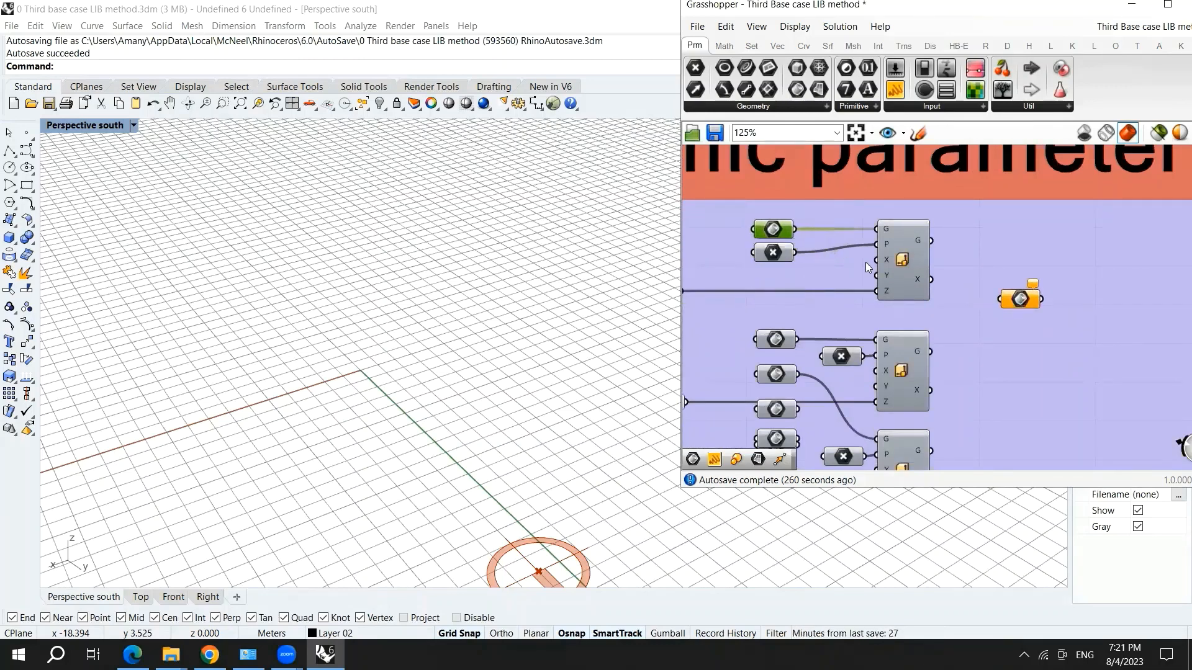
Connect the G outputs of all three Scale NU components to the new Brep parameter.
{"action": "left_click_drag", "start_coordinate": [933, 240], "coordinate": [1000, 299]}
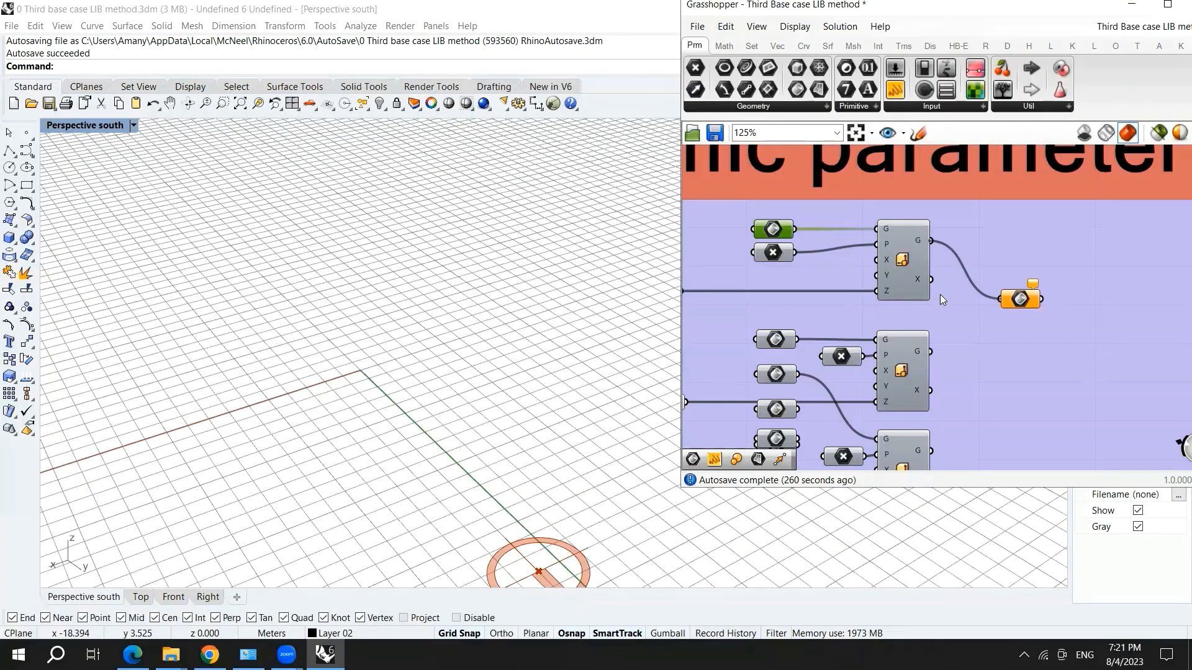
{"action": "left_click", "coordinate": [1023, 301]}
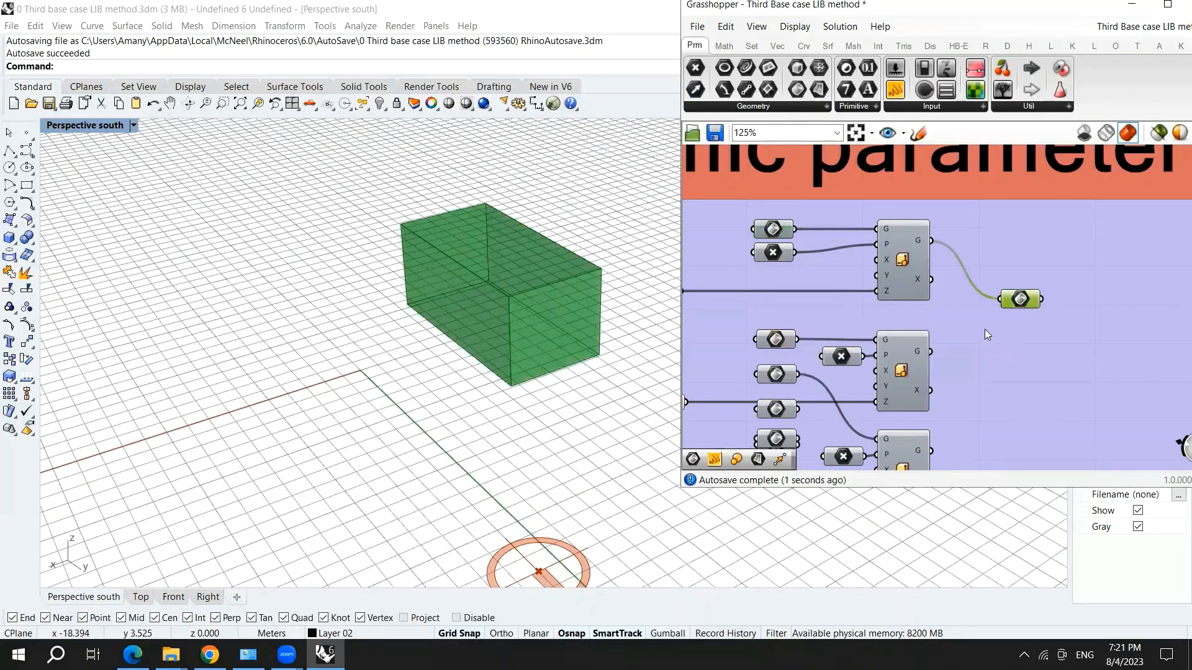
{"action": "left_click_drag", "start_coordinate": [937, 353], "coordinate": [1002, 300], "text": "shift"}
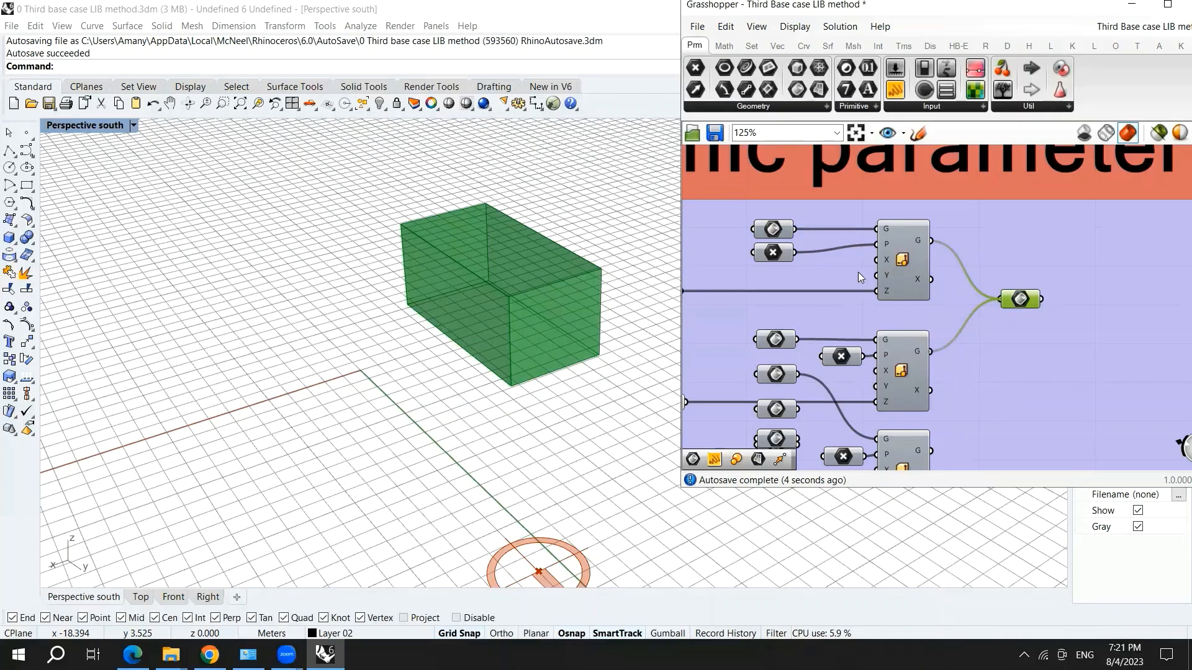
{"action": "scroll", "coordinate": [801, 339], "scroll_direction": "down", "scroll_amount": 3}
{"action": "scroll", "coordinate": [898, 326], "scroll_direction": "up", "scroll_amount": 2}
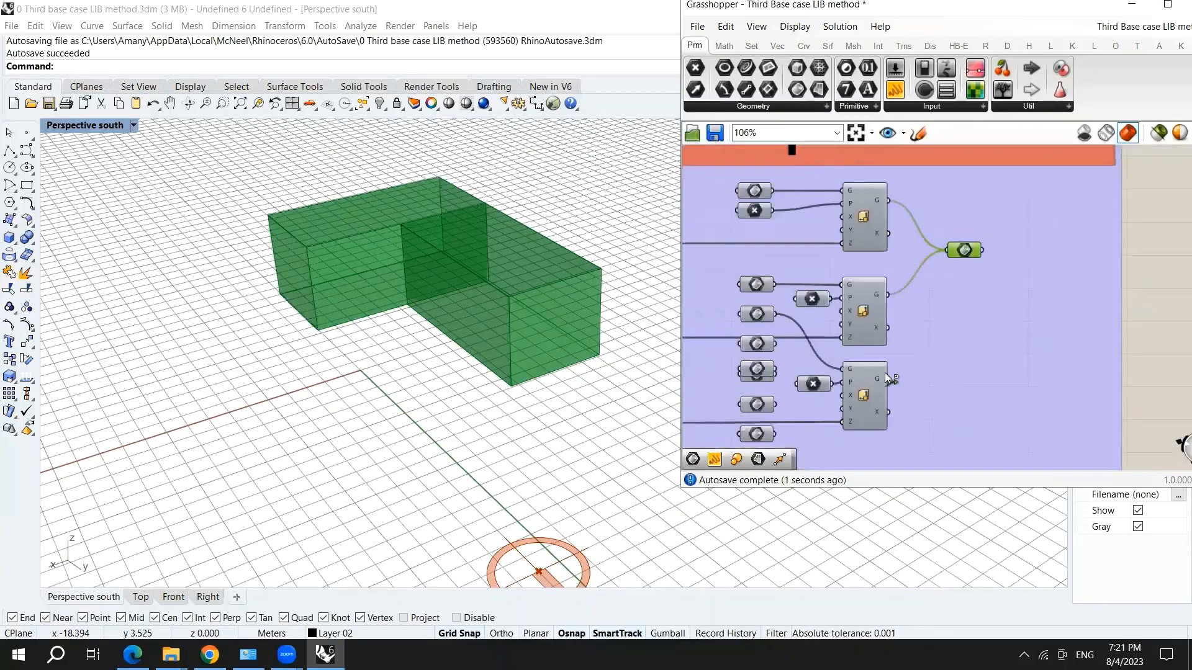
{"action": "left_click_drag", "start_coordinate": [889, 379], "coordinate": [947, 258], "text": "shift"}
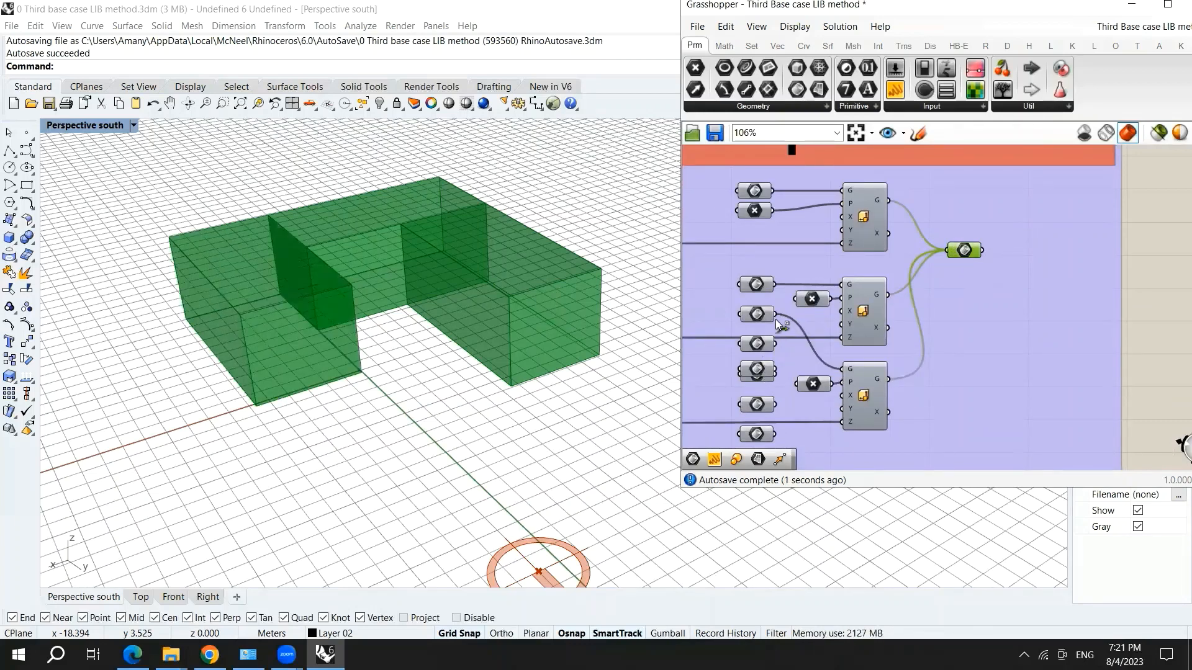
Separate the overlapping Brep parameters and connect the eight unscaled Brep parameters to the same collecting Brep parameter.
{"action": "left_click_drag", "start_coordinate": [777, 343], "coordinate": [948, 251], "text": "shift"}
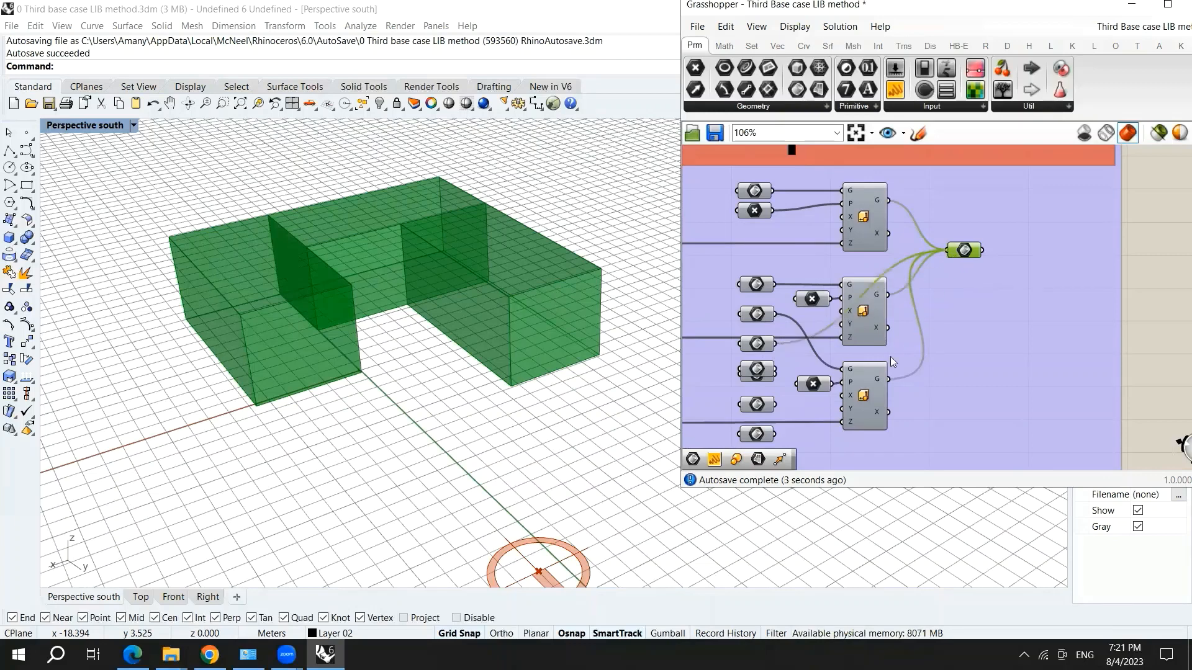
{"action": "left_click", "coordinate": [759, 379]}
{"action": "left_click_drag", "start_coordinate": [759, 375], "coordinate": [947, 251]}
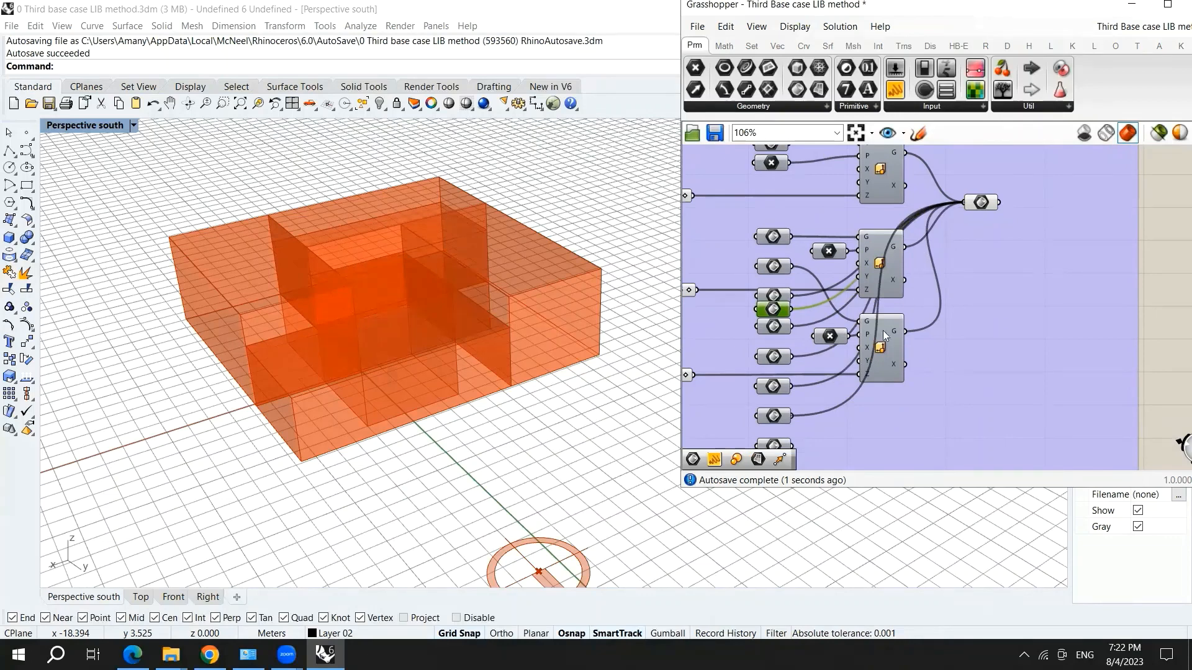
{"action": "scroll", "coordinate": [857, 409], "scroll_direction": "down", "scroll_amount": 2}
{"action": "scroll", "coordinate": [889, 358], "scroll_direction": "up", "scroll_amount": 4}
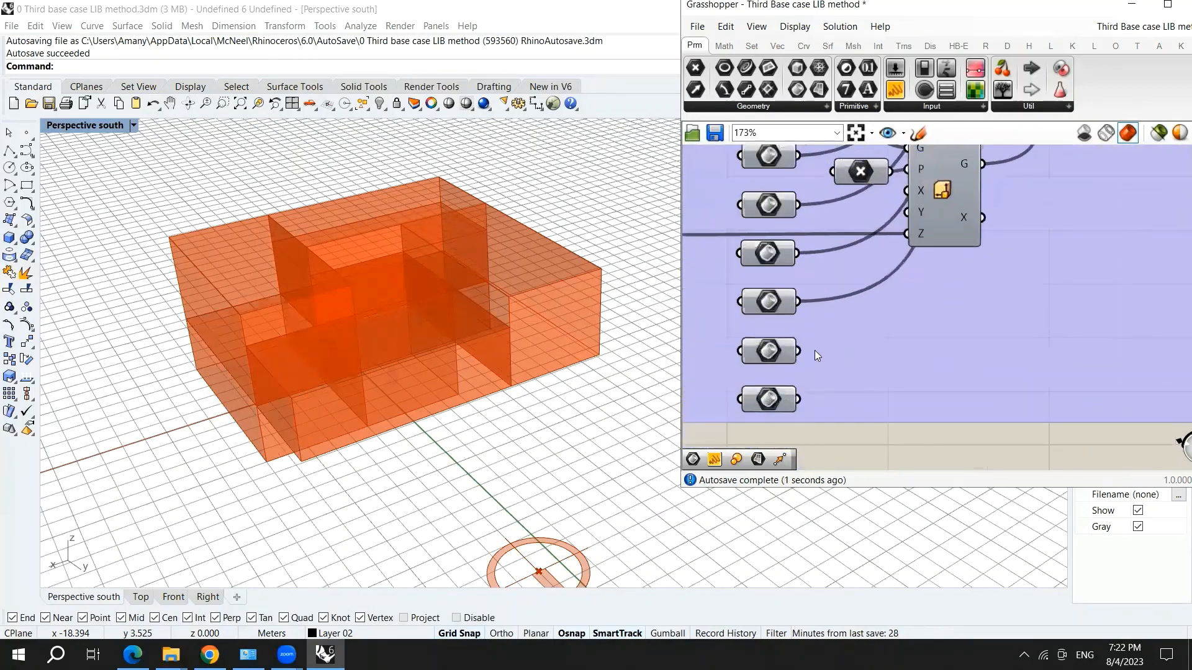
{"action": "left_click_drag", "start_coordinate": [826, 384], "coordinate": [962, 205]}
{"action": "scroll", "coordinate": [945, 338], "scroll_direction": "down", "scroll_amount": 3}
{"action": "scroll", "coordinate": [975, 214], "scroll_direction": "up", "scroll_amount": 2}
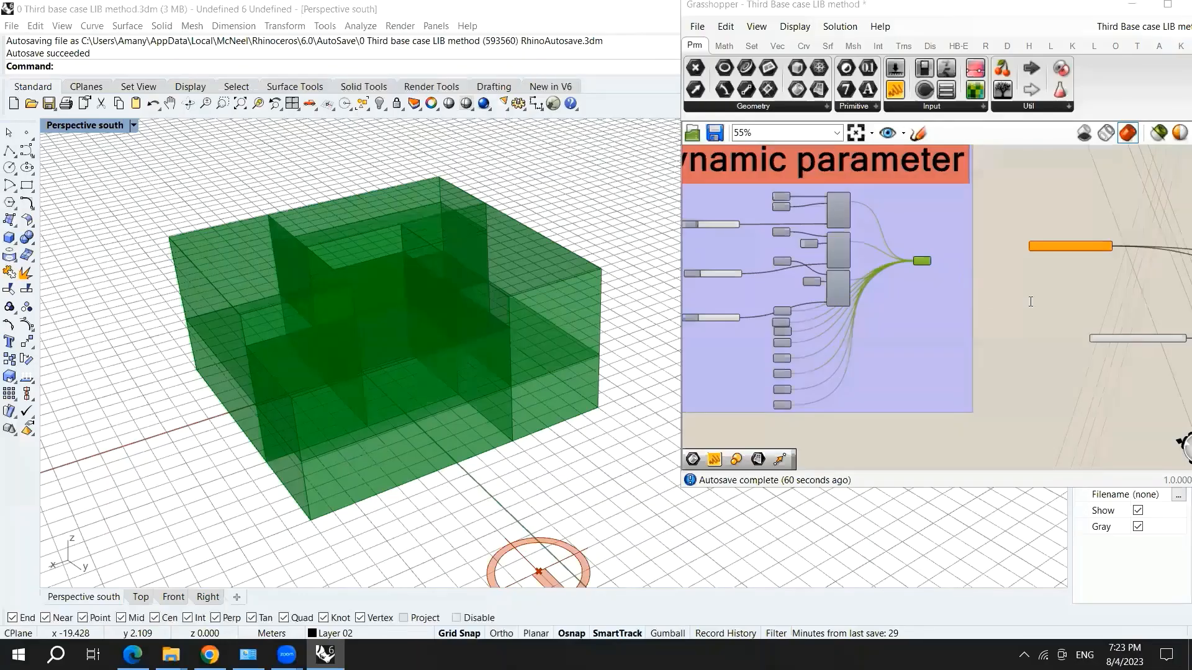
Add a Panel, connect the collecting Brep parameter to it and enlarge it to list all its items.
{"action": "scroll", "coordinate": [1030, 301], "scroll_direction": "up", "scroll_amount": 5}
{"action": "double_click", "coordinate": [1031, 302]}
{"action": "type", "text": "p"}
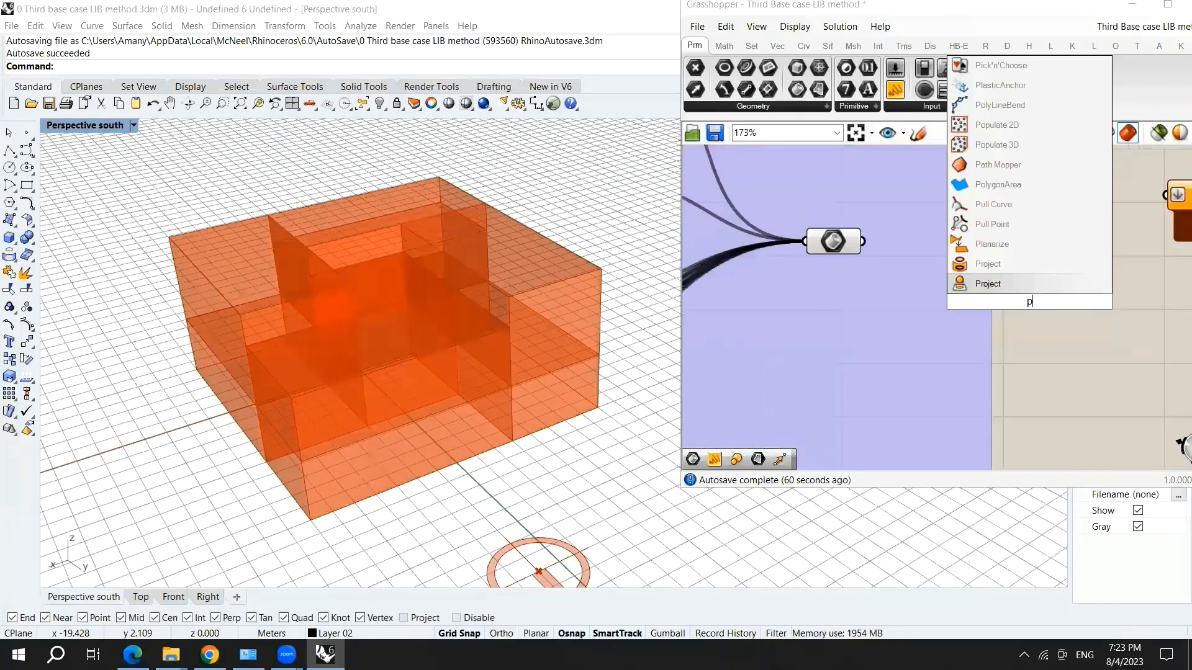
{"action": "type", "text": "anel"}
{"action": "key", "text": "Return"}
{"action": "left_click_drag", "start_coordinate": [862, 241], "coordinate": [1007, 320]}
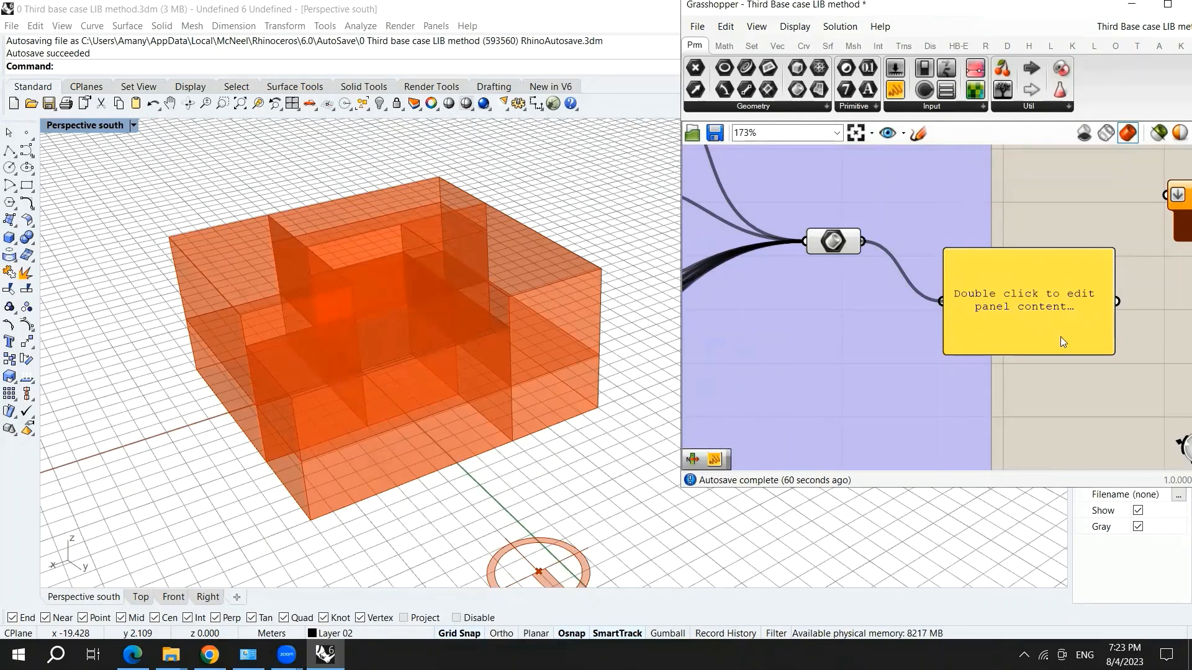
{"action": "scroll", "coordinate": [1060, 341], "scroll_direction": "down", "scroll_amount": 2}
{"action": "left_click_drag", "start_coordinate": [998, 309], "coordinate": [996, 399]}
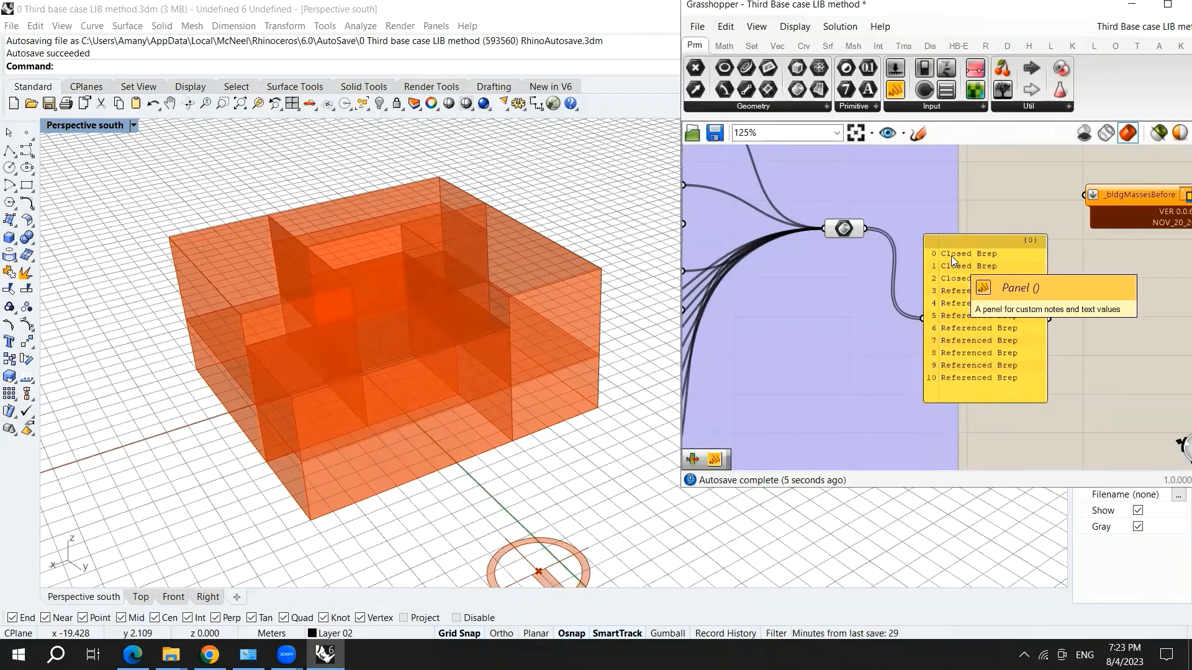
Move the collecting Brep parameter lower, in front of the panel, to spread out its incoming wires.
{"action": "scroll", "coordinate": [1002, 270], "scroll_direction": "down", "scroll_amount": 4}
{"action": "scroll", "coordinate": [764, 213], "scroll_direction": "up", "scroll_amount": 2}
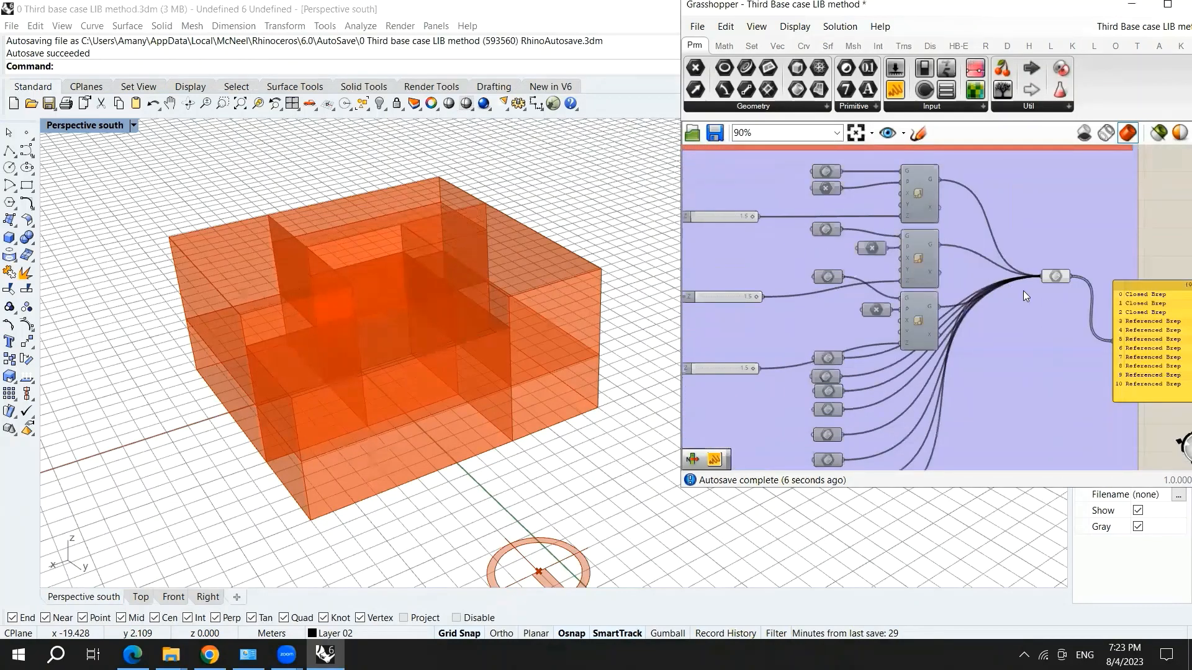
{"action": "left_click_drag", "start_coordinate": [1056, 277], "coordinate": [1075, 367]}
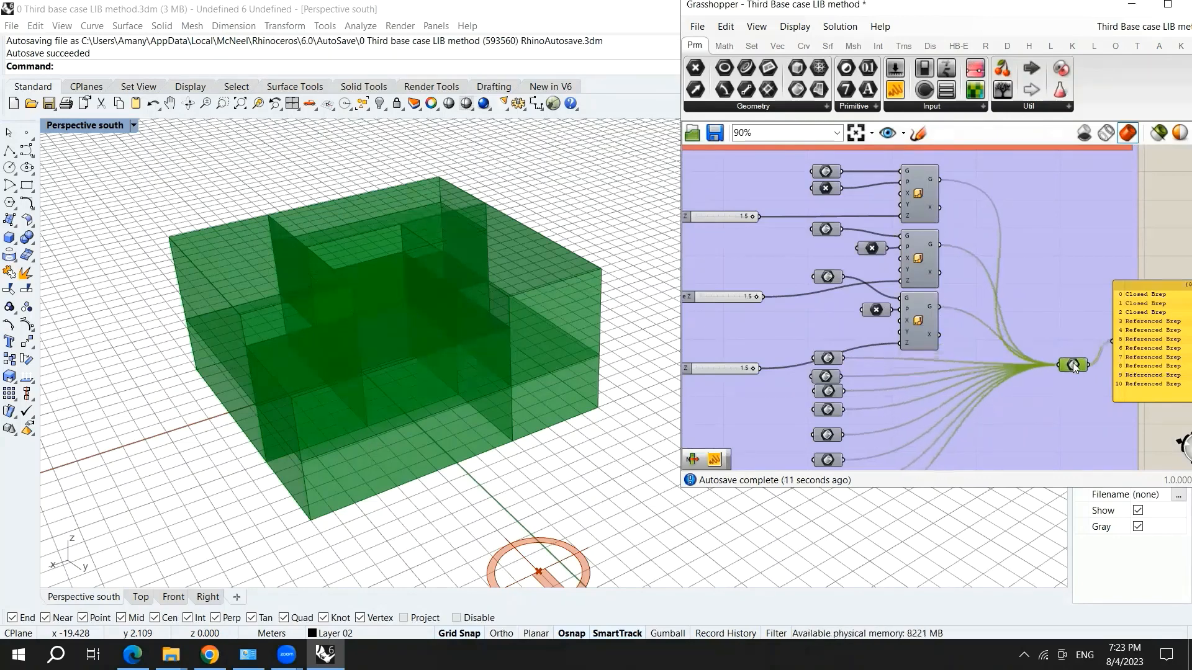
{"action": "right_click_drag", "start_coordinate": [936, 234], "coordinate": [893, 196]}
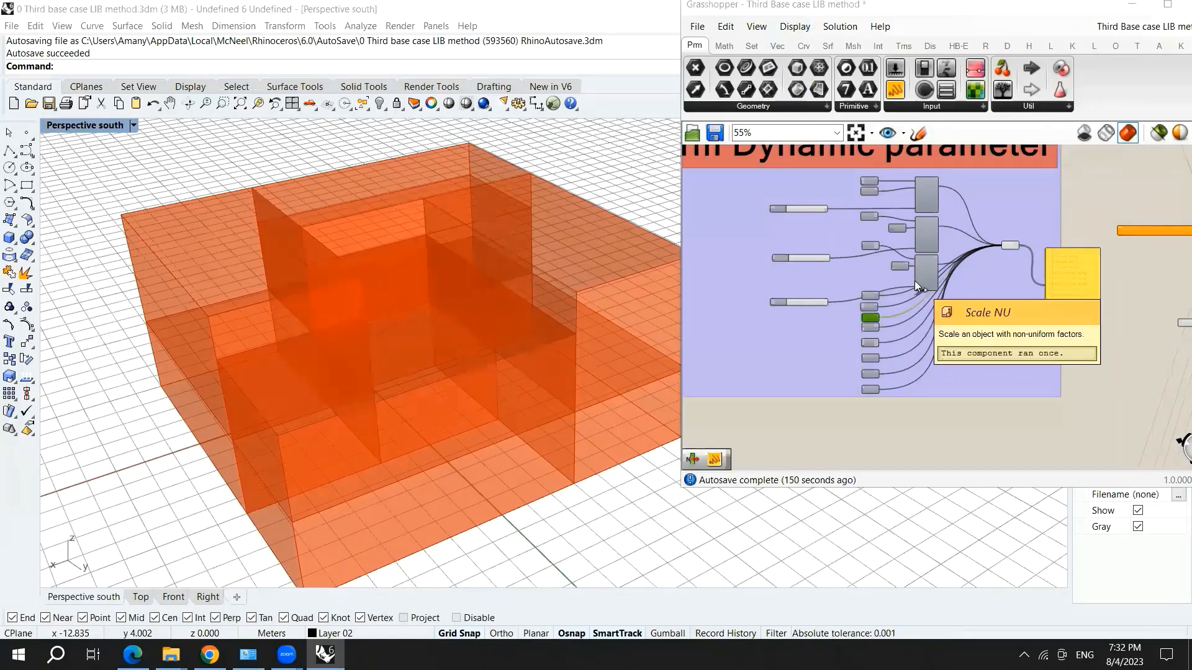
Turn off the preview of the collecting Brep parameter.
{"action": "scroll", "coordinate": [915, 280], "scroll_direction": "up", "scroll_amount": 3}
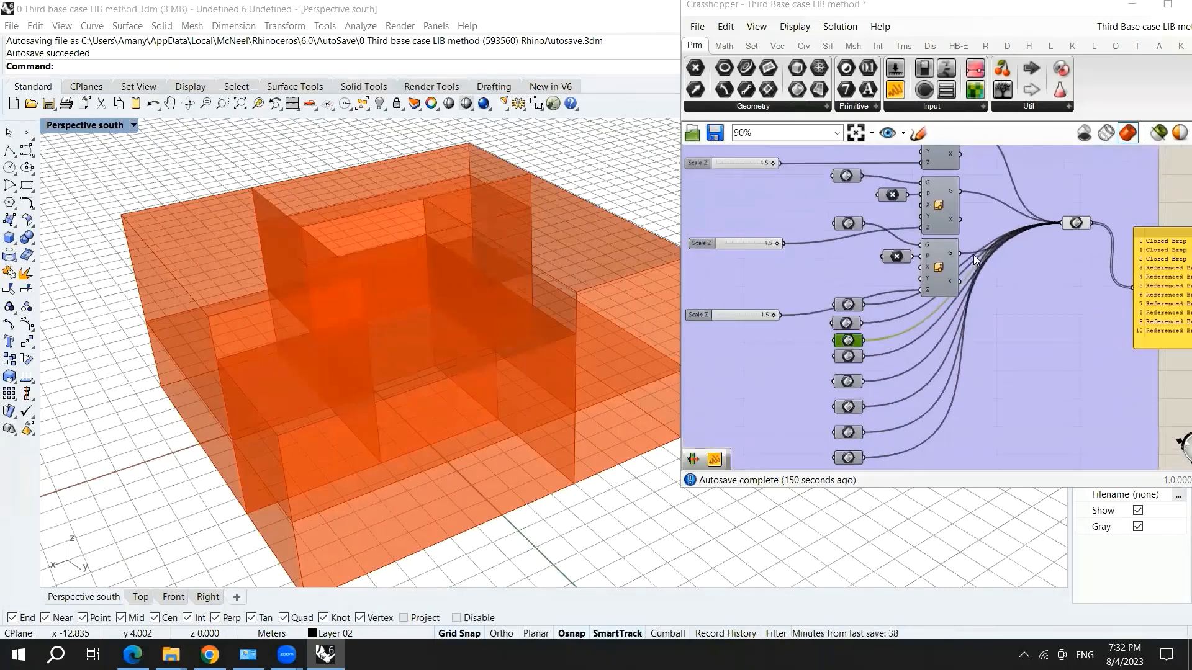
{"action": "scroll", "coordinate": [975, 254], "scroll_direction": "down", "scroll_amount": 3}
{"action": "scroll", "coordinate": [1032, 243], "scroll_direction": "up", "scroll_amount": 3}
{"action": "left_click", "coordinate": [1040, 236]}
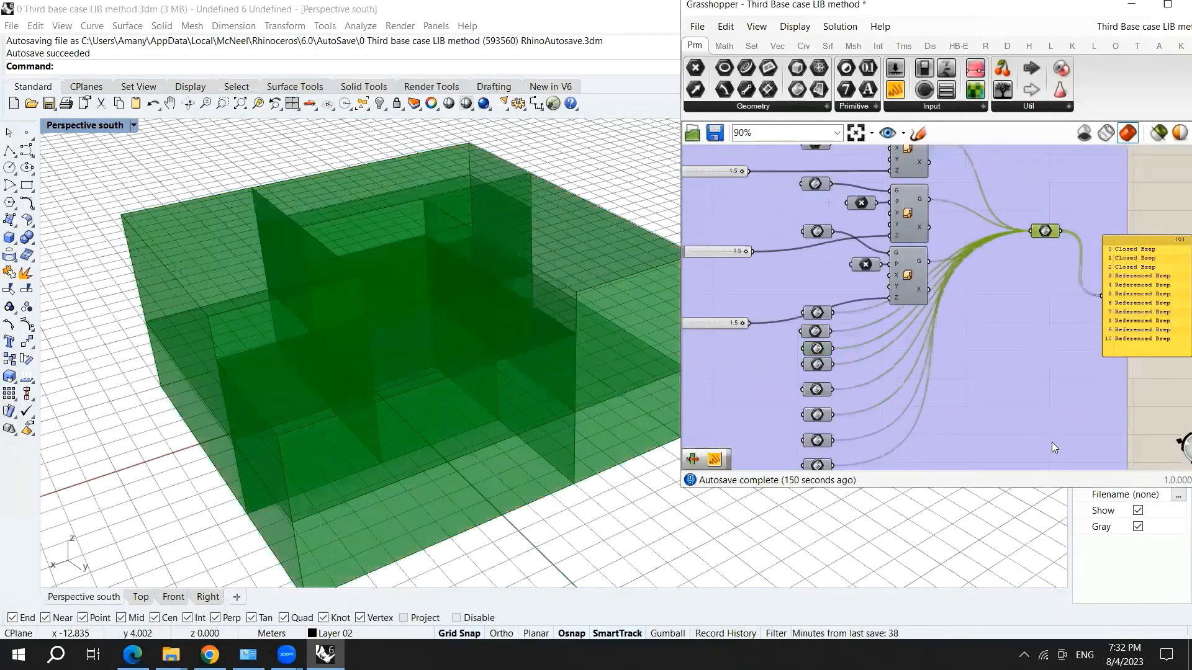
{"action": "scroll", "coordinate": [1052, 442], "scroll_direction": "down", "scroll_amount": 3}
{"action": "right_click", "coordinate": [1013, 448]}
{"action": "left_click", "coordinate": [1062, 444]}
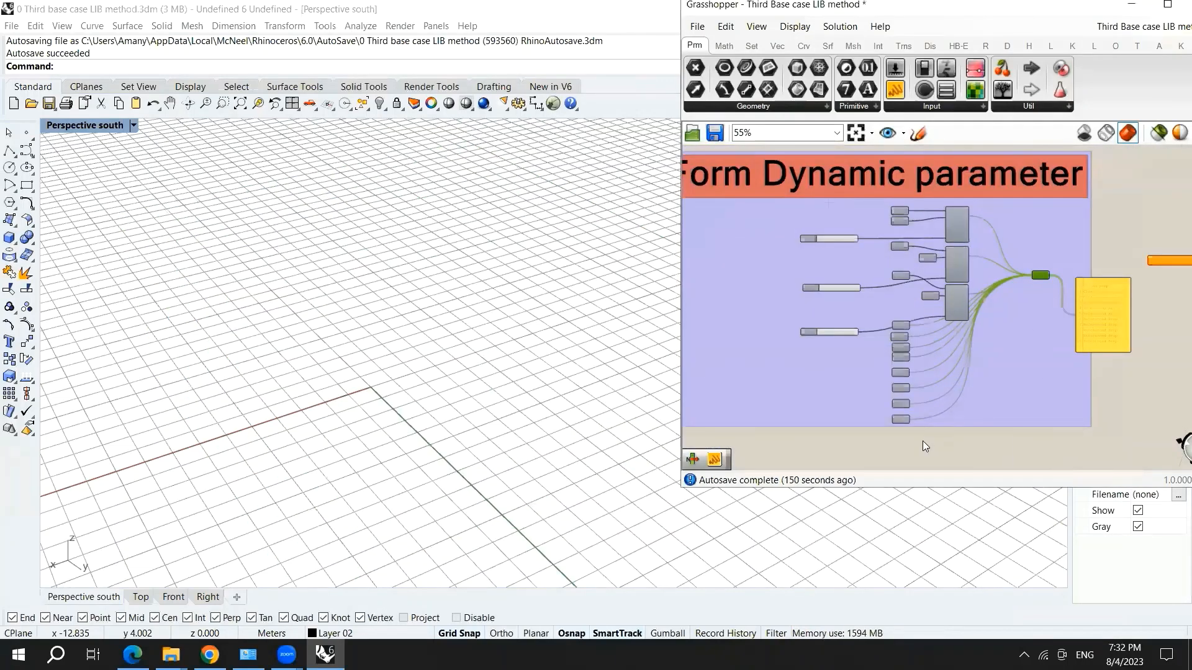
Turn on the preview of the four lowest unscaled Brep parameters one after another to check their volumes.
{"action": "left_click_drag", "start_coordinate": [922, 440], "coordinate": [899, 421]}
{"action": "scroll", "coordinate": [899, 421], "scroll_direction": "up", "scroll_amount": 3}
{"action": "scroll", "coordinate": [930, 446], "scroll_direction": "down", "scroll_amount": 3}
{"action": "scroll", "coordinate": [915, 425], "scroll_direction": "up", "scroll_amount": 3}
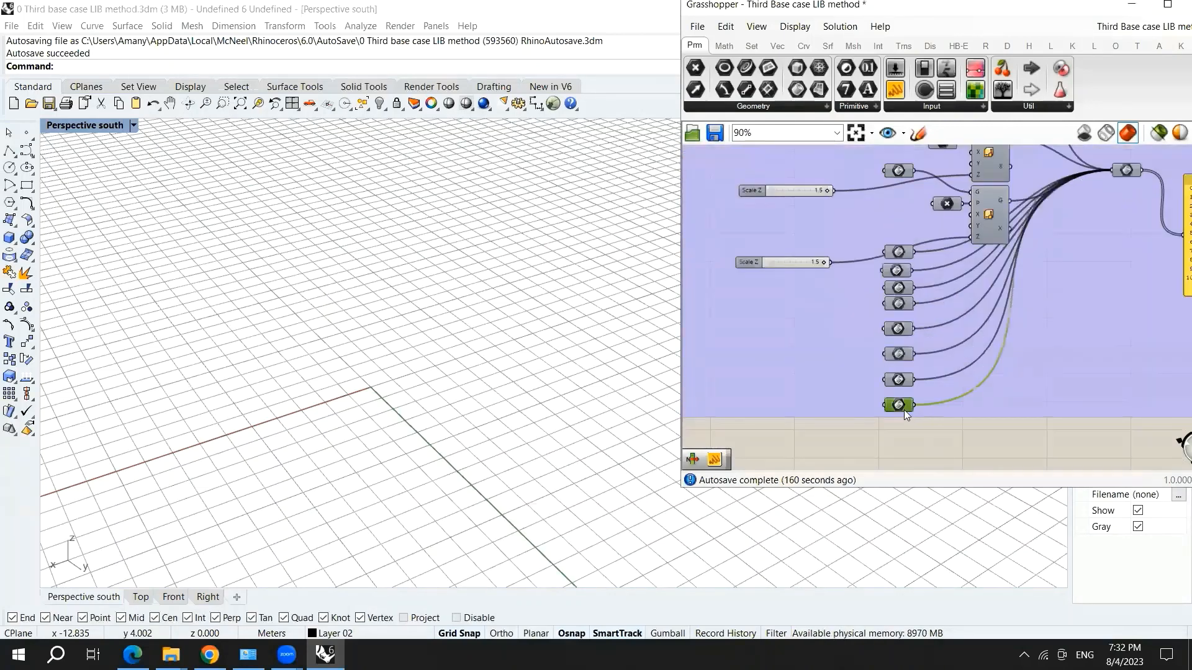
{"action": "right_click", "coordinate": [899, 436]}
{"action": "left_click", "coordinate": [950, 436]}
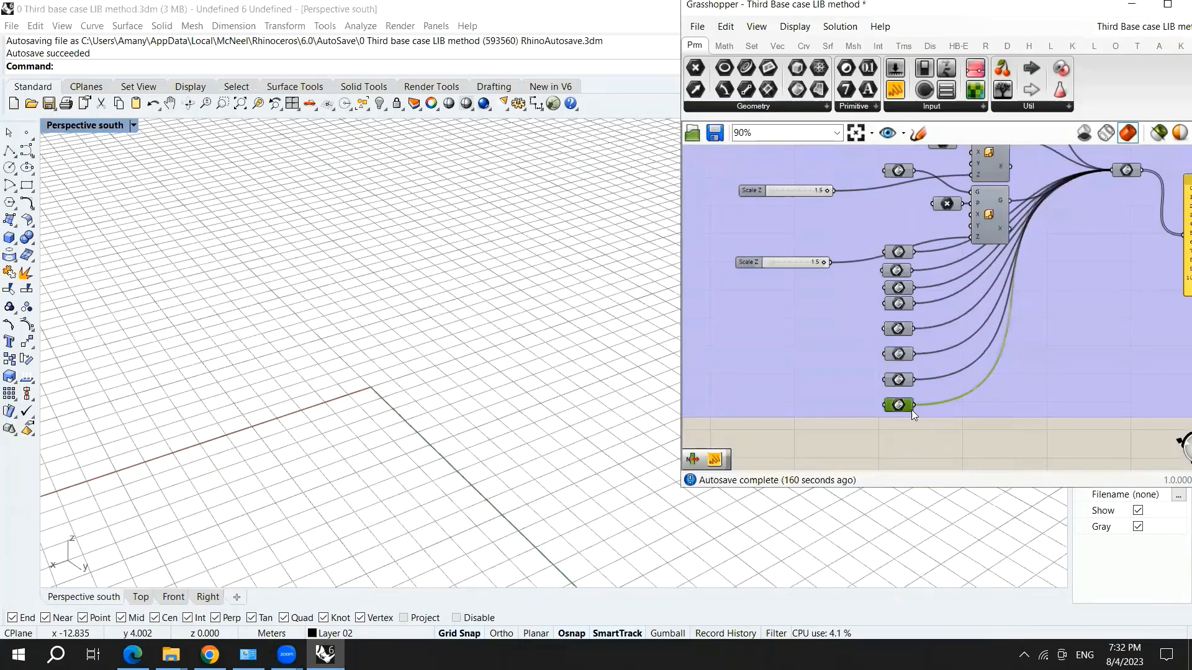
{"action": "right_click", "coordinate": [898, 380]}
{"action": "left_click", "coordinate": [943, 372]}
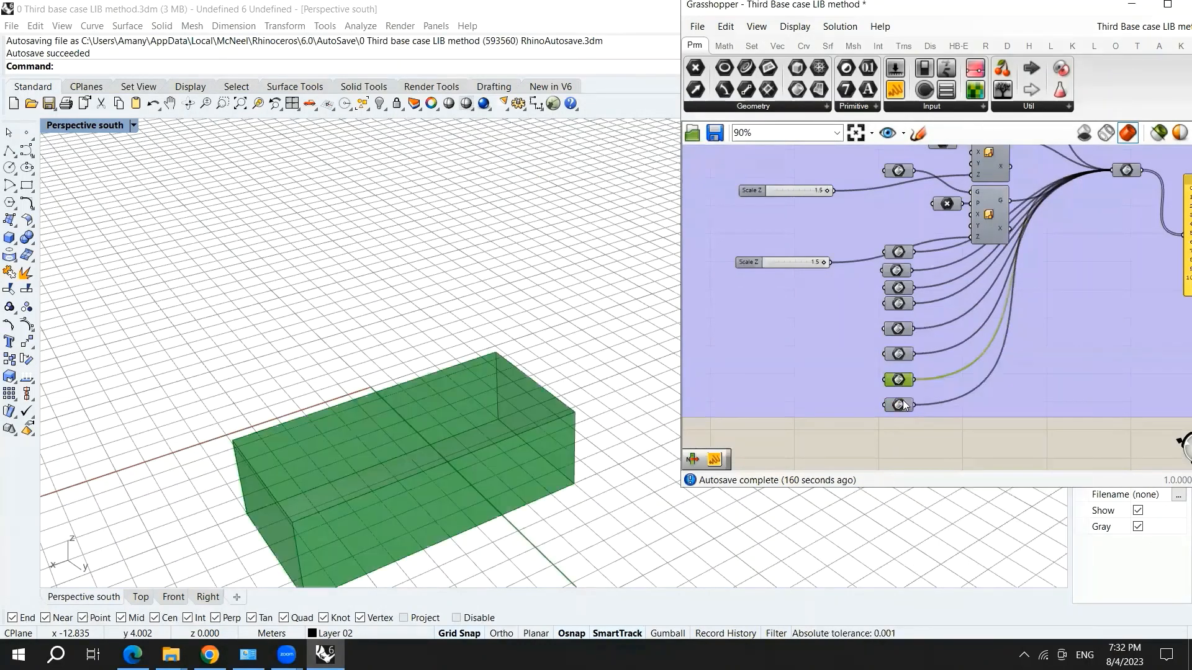
{"action": "right_click", "coordinate": [905, 380]}
{"action": "left_click", "coordinate": [935, 372]}
{"action": "right_click", "coordinate": [900, 355]}
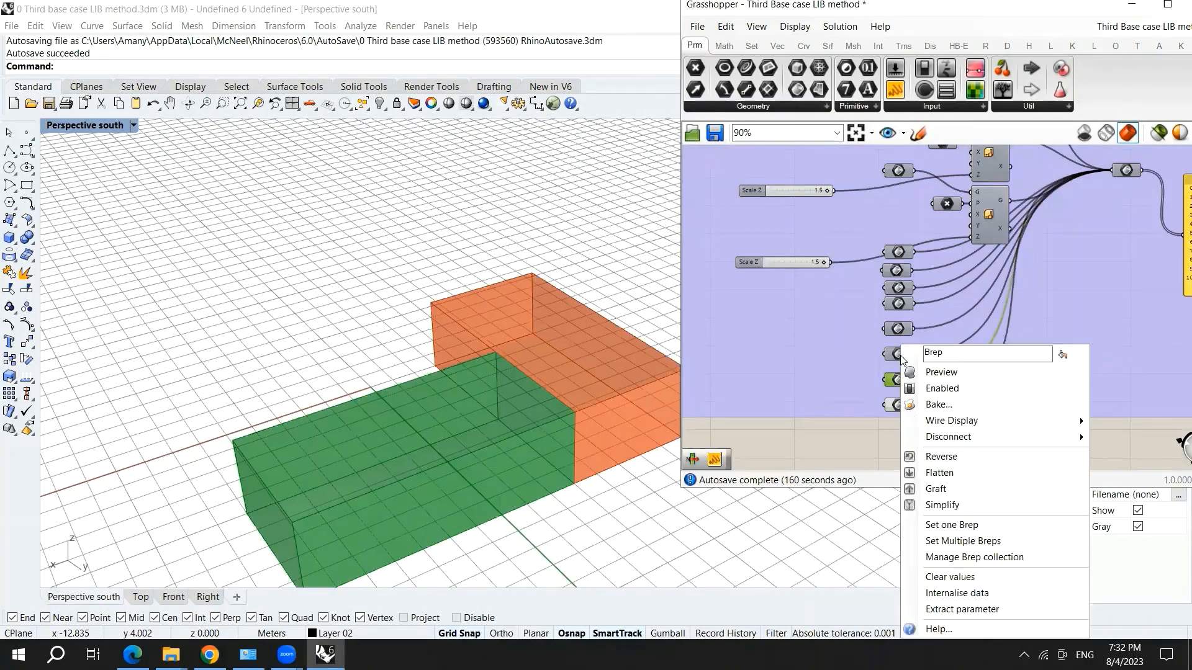
{"action": "left_click", "coordinate": [932, 372]}
{"action": "right_click", "coordinate": [897, 328]}
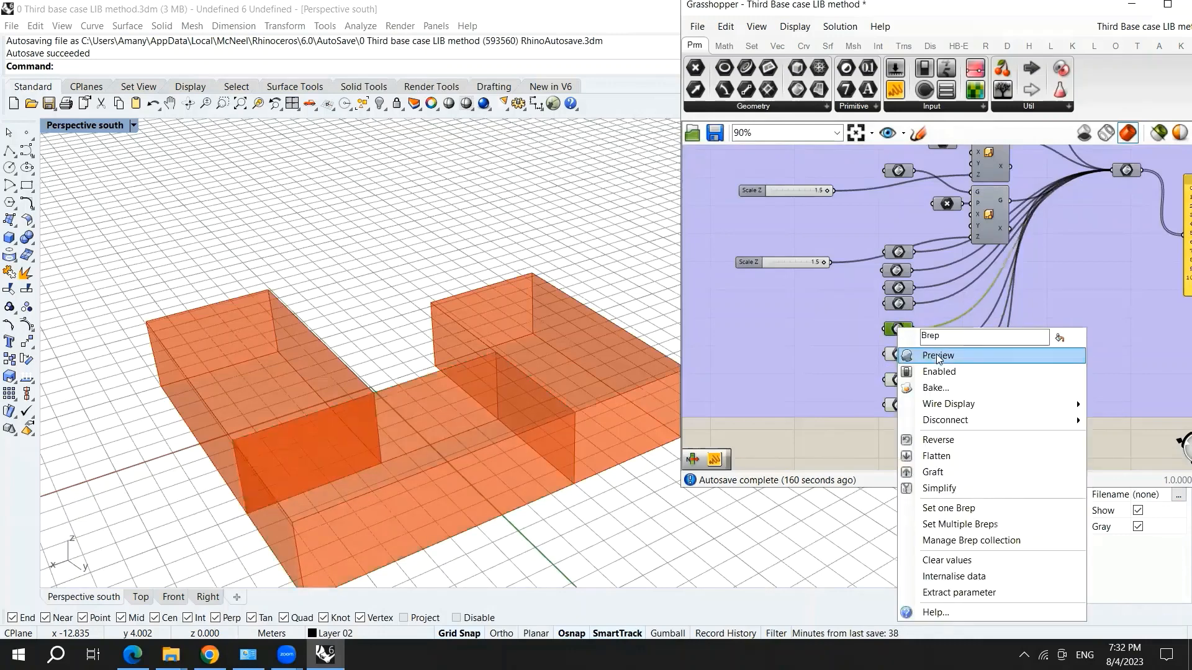
{"action": "left_click", "coordinate": [935, 345]}
Turn on the preview of the four remaining unscaled Brep parameters, working upwards through the column.
{"action": "right_click", "coordinate": [900, 304]}
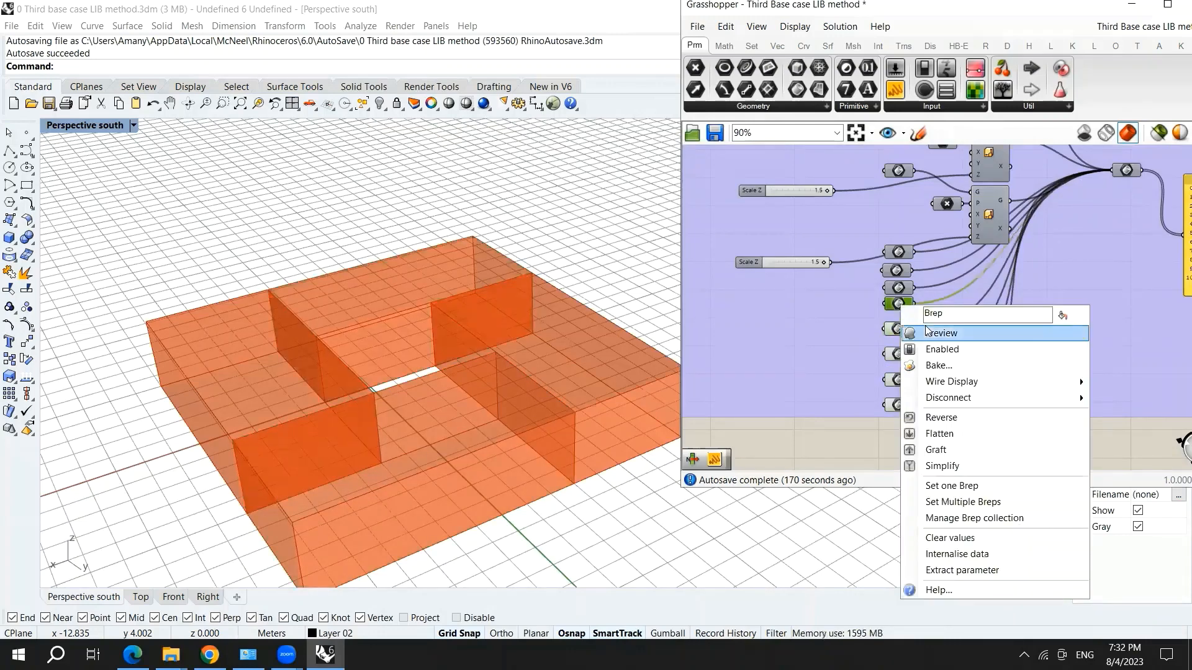
{"action": "left_click", "coordinate": [934, 329]}
{"action": "right_click", "coordinate": [899, 287]}
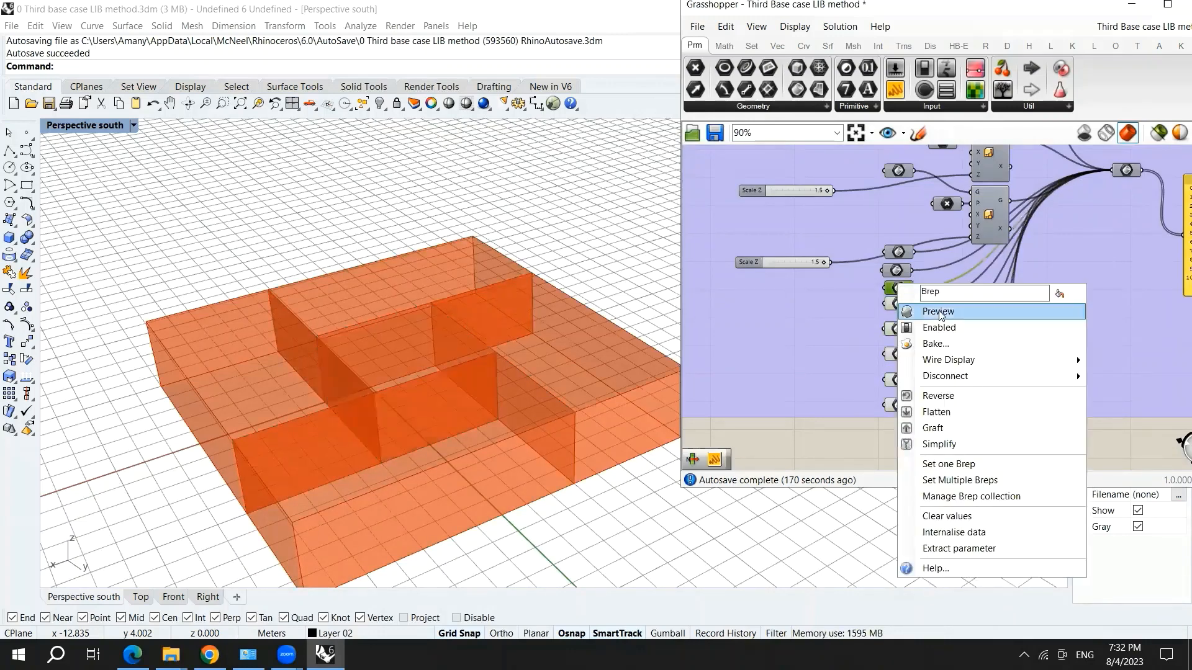
{"action": "left_click", "coordinate": [938, 311]}
{"action": "right_click", "coordinate": [898, 271]}
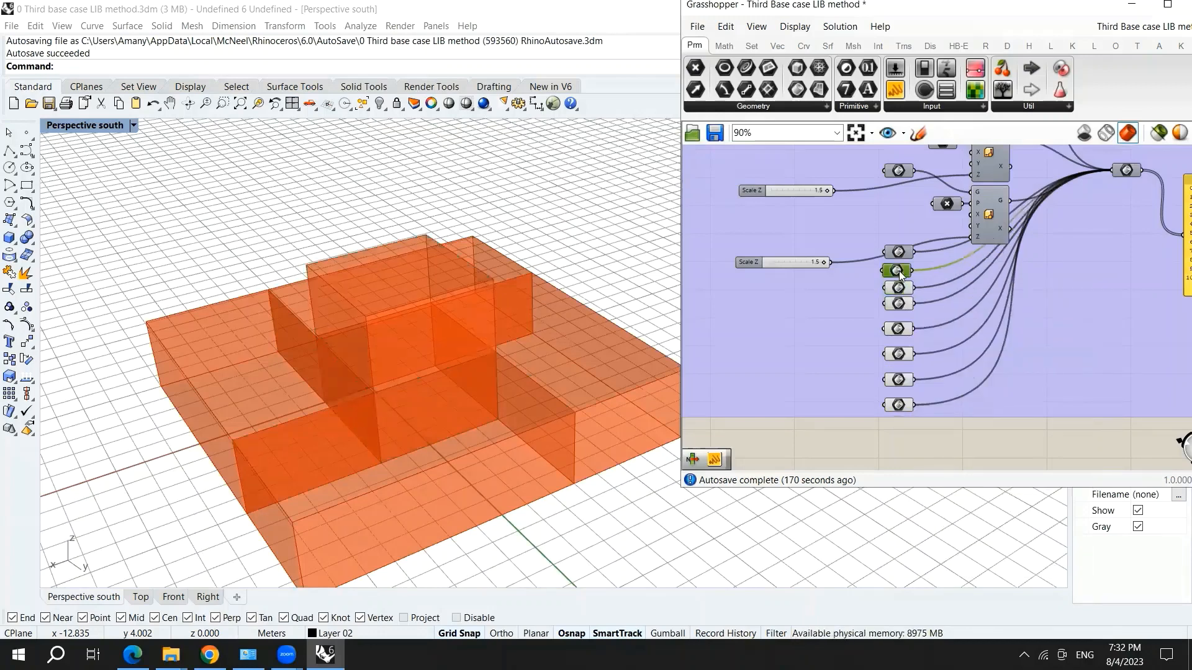
{"action": "left_click", "coordinate": [947, 306]}
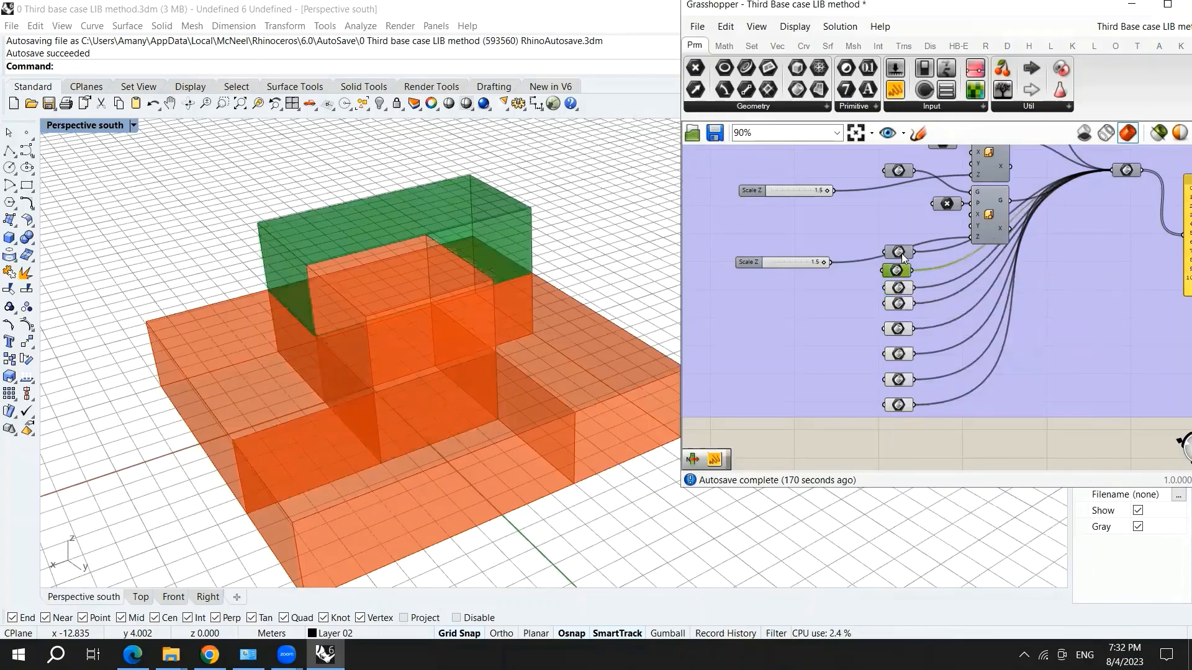
{"action": "left_click", "coordinate": [900, 254]}
{"action": "right_click", "coordinate": [900, 253]}
{"action": "left_click", "coordinate": [940, 283]}
{"action": "scroll", "coordinate": [901, 360], "scroll_direction": "down", "scroll_amount": 1}
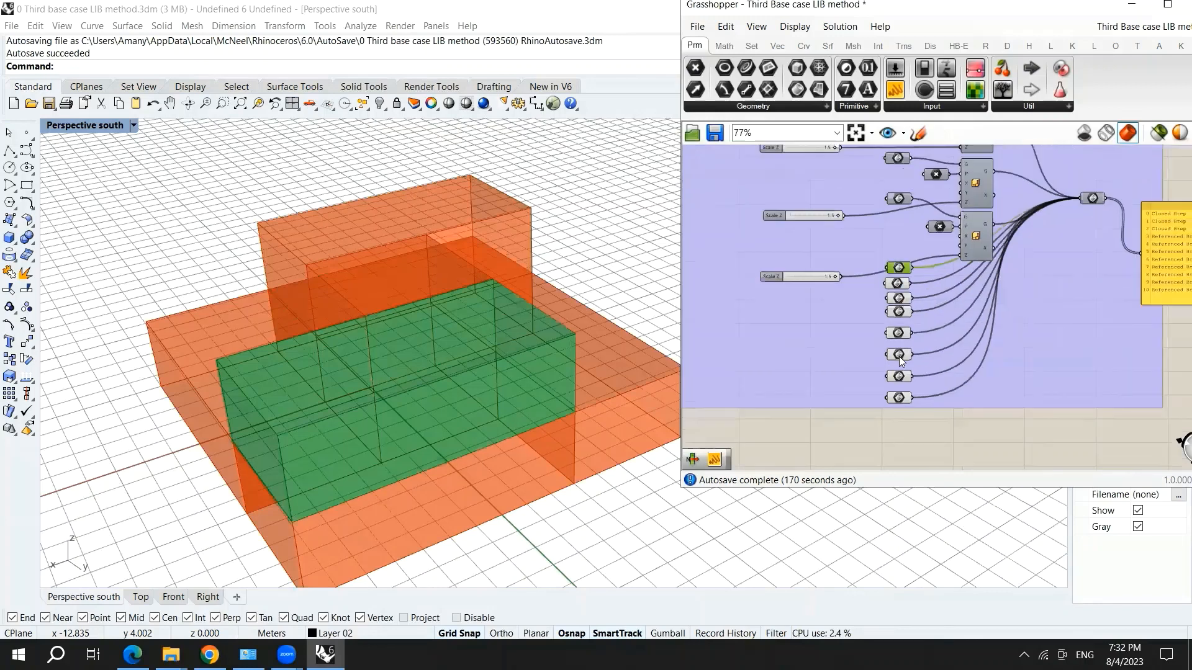
Turn on the preview of the three Brep parameters that feed the G inputs of the scale components.
{"action": "left_click", "coordinate": [900, 221]}
{"action": "right_click", "coordinate": [901, 221]}
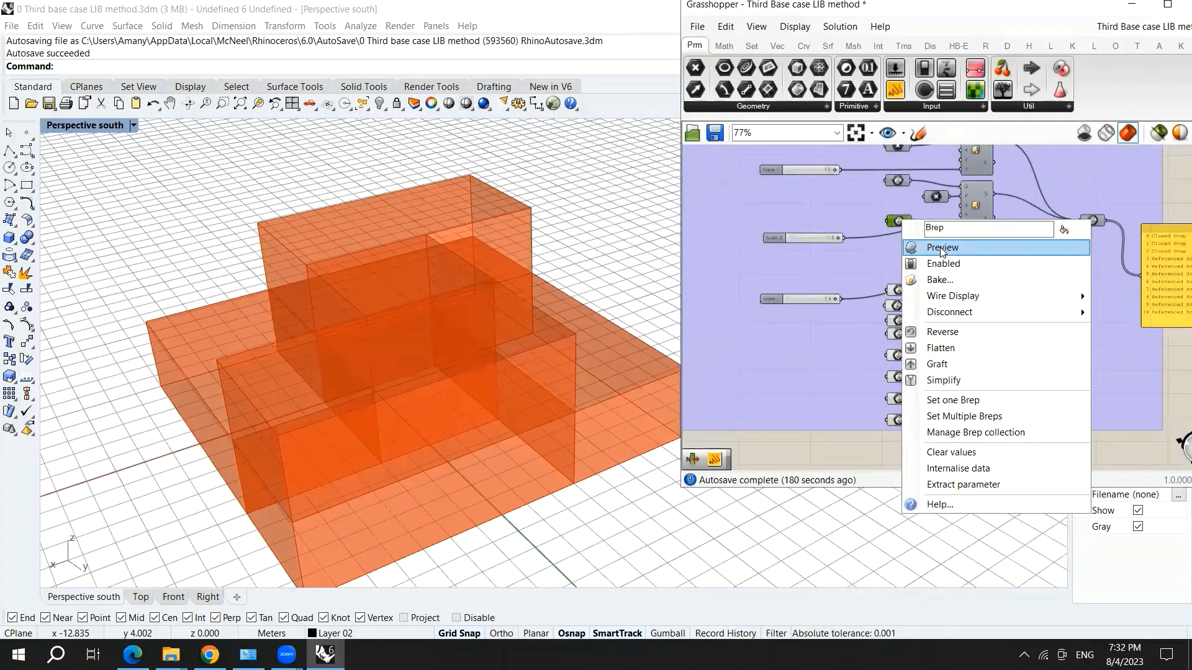
{"action": "left_click", "coordinate": [942, 248]}
{"action": "scroll", "coordinate": [896, 237], "scroll_direction": "down", "scroll_amount": 2}
{"action": "scroll", "coordinate": [897, 237], "scroll_direction": "up", "scroll_amount": 1}
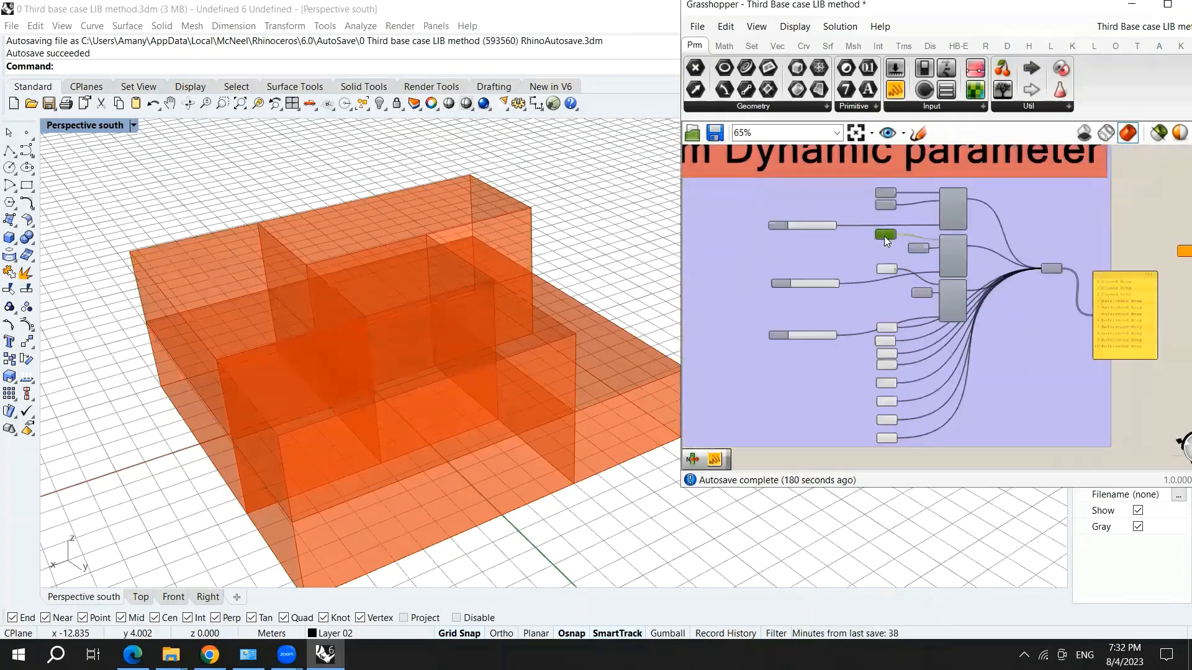
{"action": "right_click", "coordinate": [886, 240]}
{"action": "left_click", "coordinate": [914, 262]}
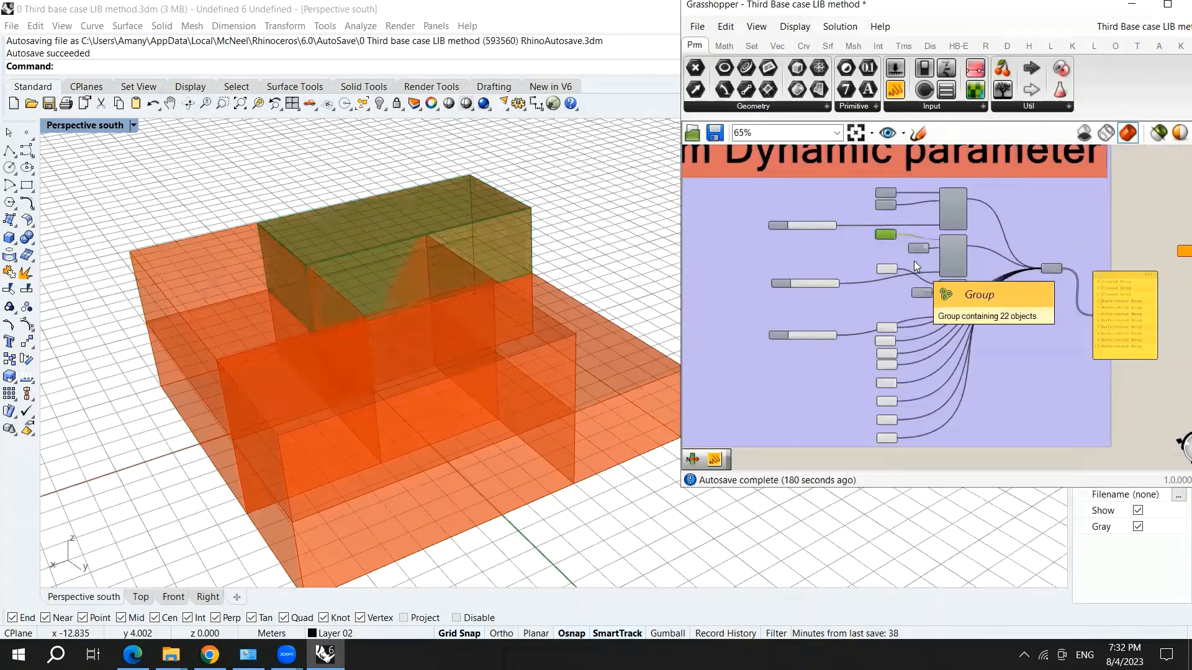
{"action": "scroll", "coordinate": [891, 216], "scroll_direction": "up", "scroll_amount": 2}
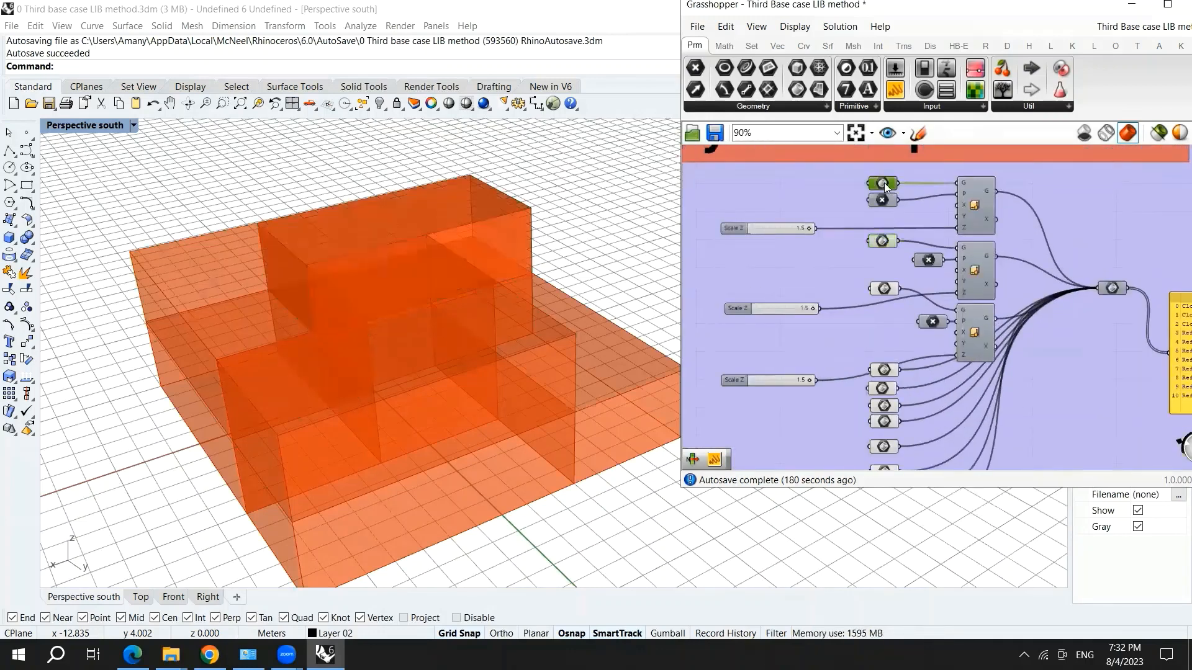
{"action": "right_click", "coordinate": [884, 183]}
{"action": "left_click", "coordinate": [920, 209]}
{"action": "scroll", "coordinate": [890, 226], "scroll_direction": "down", "scroll_amount": 1}
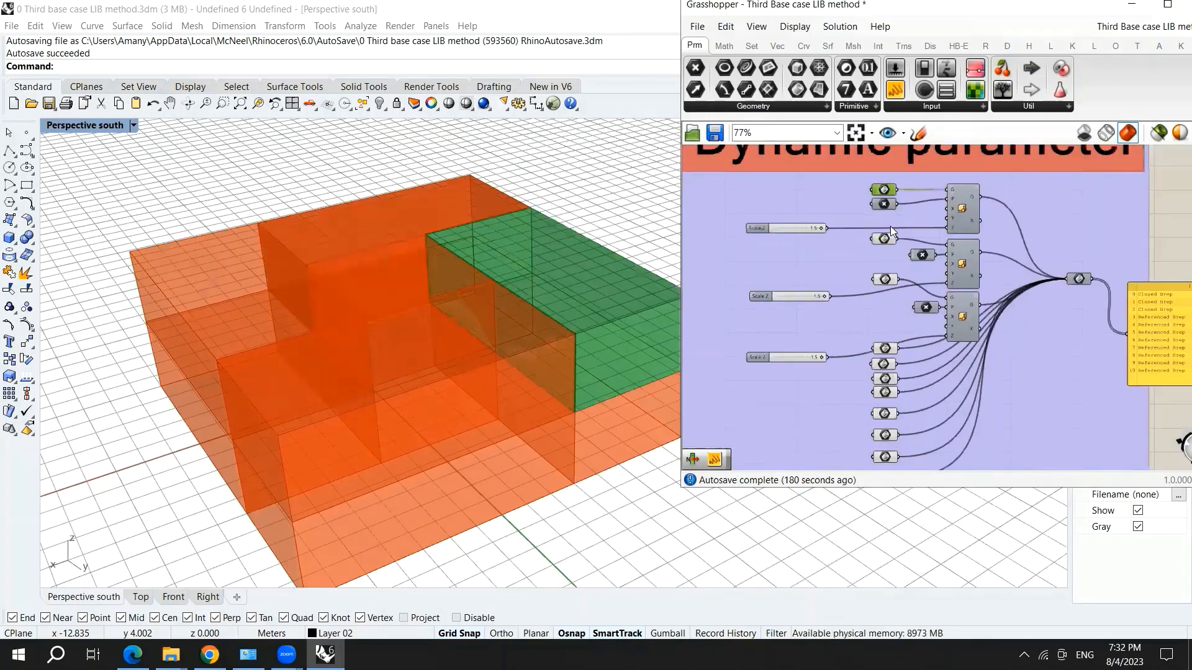
Compare the highlighted volumes of the Brep parameters and delete the second unscaled one, which duplicates a volume that is already scaled.
{"action": "left_click", "coordinate": [887, 236]}
{"action": "scroll", "coordinate": [888, 327], "scroll_direction": "up", "scroll_amount": 1}
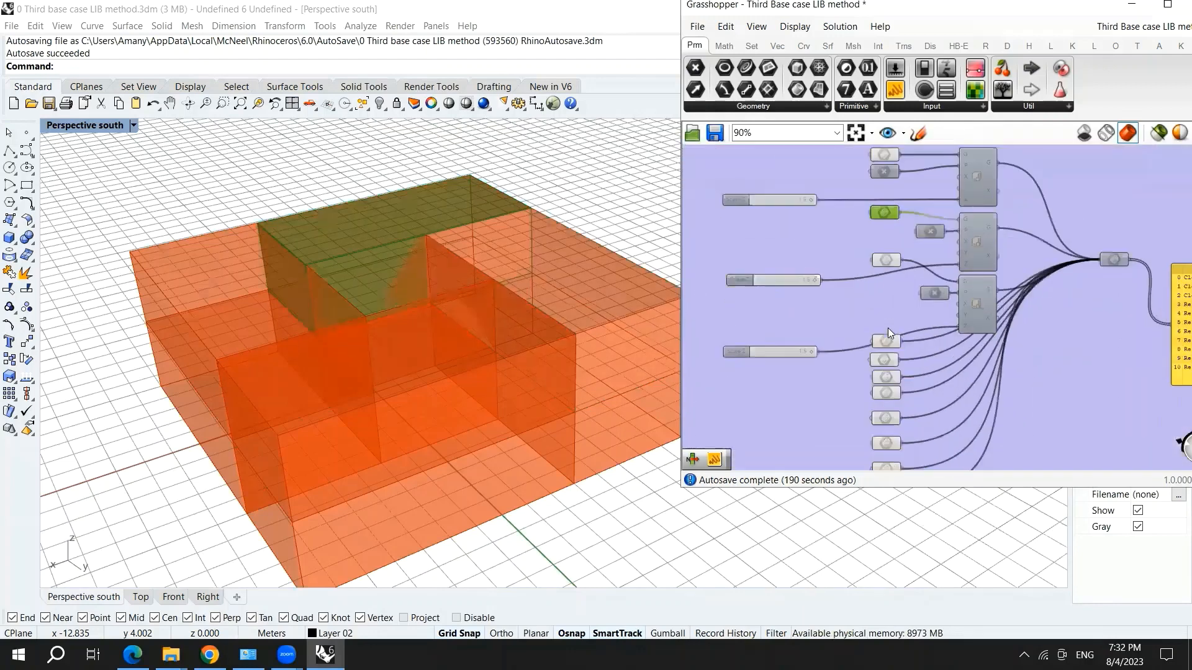
{"action": "left_click", "coordinate": [886, 340]}
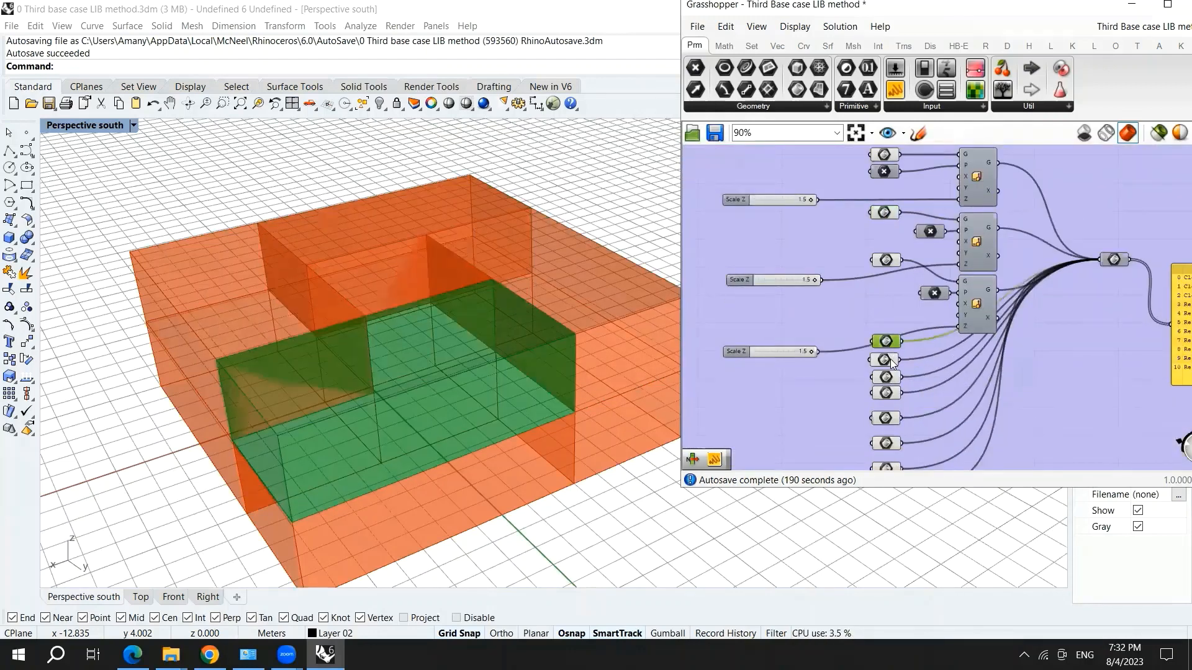
{"action": "left_click", "coordinate": [887, 360]}
{"action": "left_click_drag", "start_coordinate": [884, 360], "coordinate": [977, 381]}
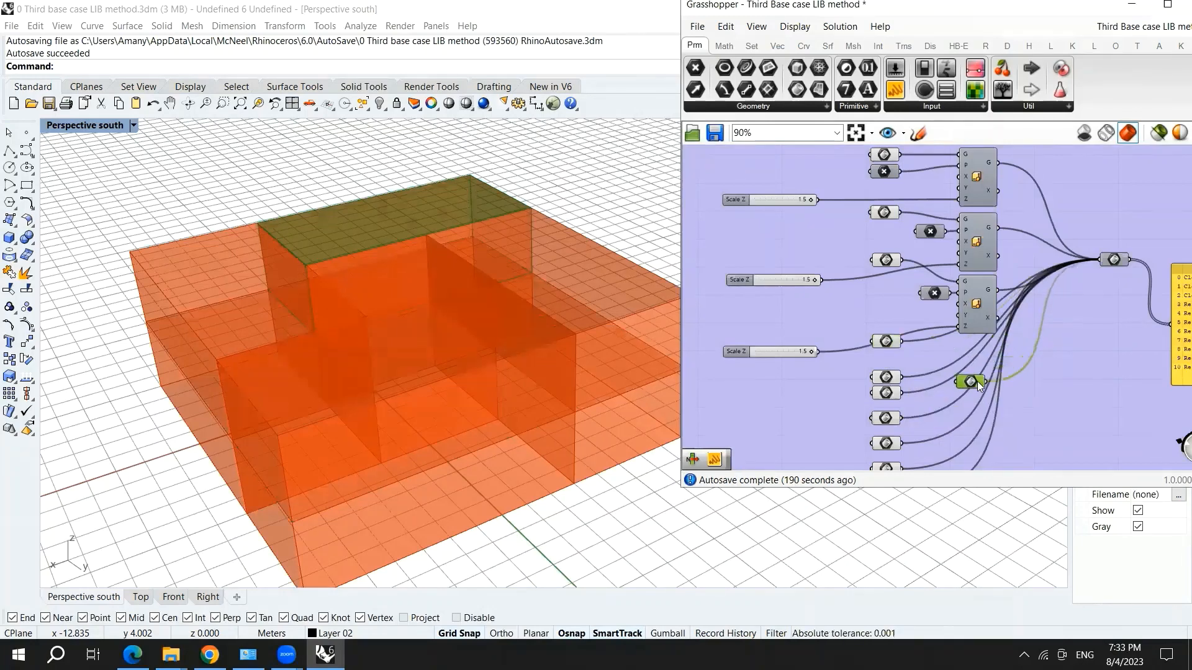
{"action": "key", "text": "Delete"}
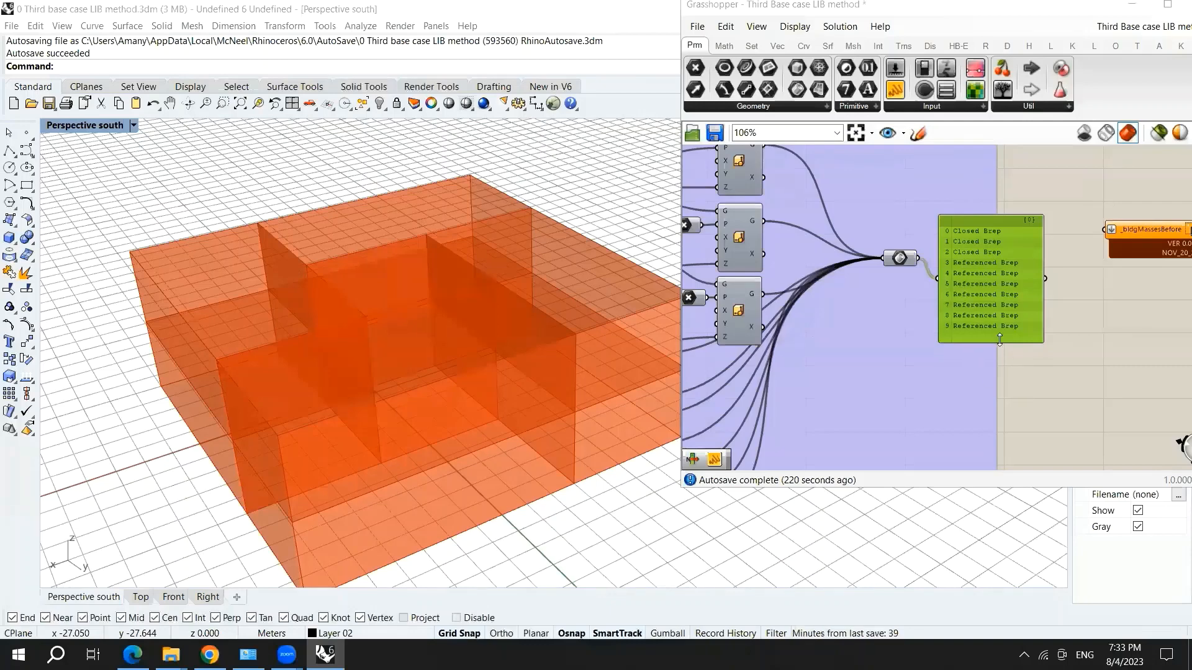
Shrink the panel to fit its list and move it lower, clear of the collecting Brep parameter's output.
{"action": "left_click_drag", "start_coordinate": [1002, 342], "coordinate": [1002, 338]}
{"action": "scroll", "coordinate": [949, 277], "scroll_direction": "down", "scroll_amount": 4}
{"action": "scroll", "coordinate": [1070, 295], "scroll_direction": "up", "scroll_amount": 2}
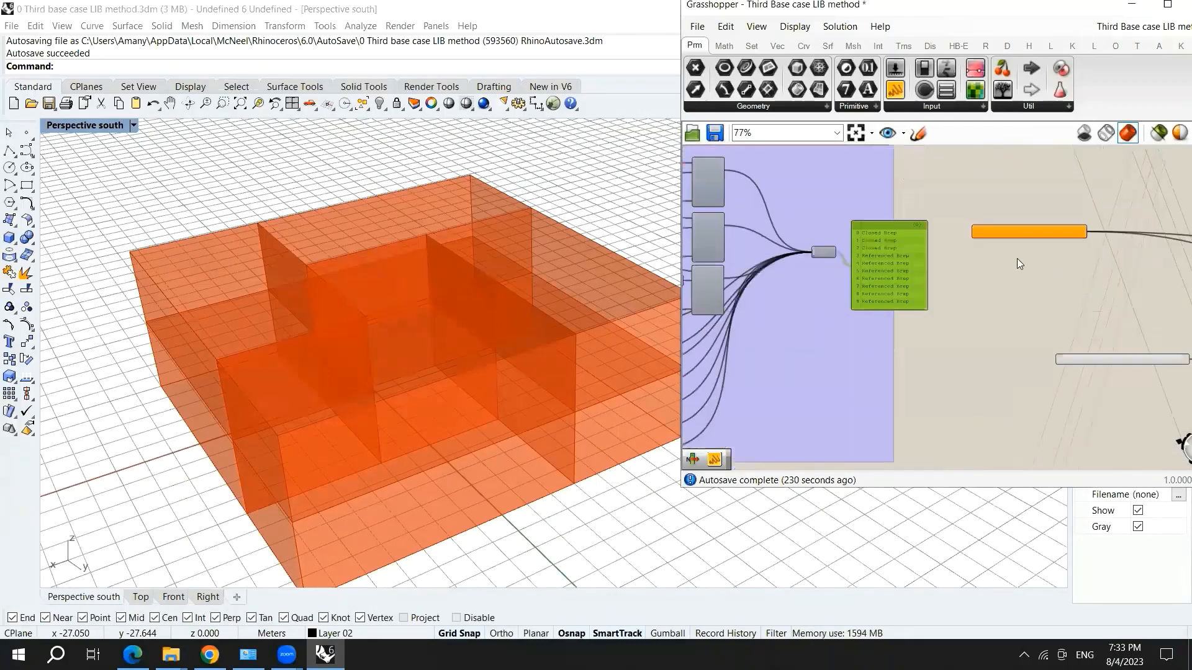
{"action": "scroll", "coordinate": [1006, 252], "scroll_direction": "up", "scroll_amount": 1}
{"action": "left_click_drag", "start_coordinate": [850, 247], "coordinate": [890, 324]}
{"action": "scroll", "coordinate": [915, 259], "scroll_direction": "down", "scroll_amount": 7}
{"action": "scroll", "coordinate": [834, 239], "scroll_direction": "up", "scroll_amount": 5}
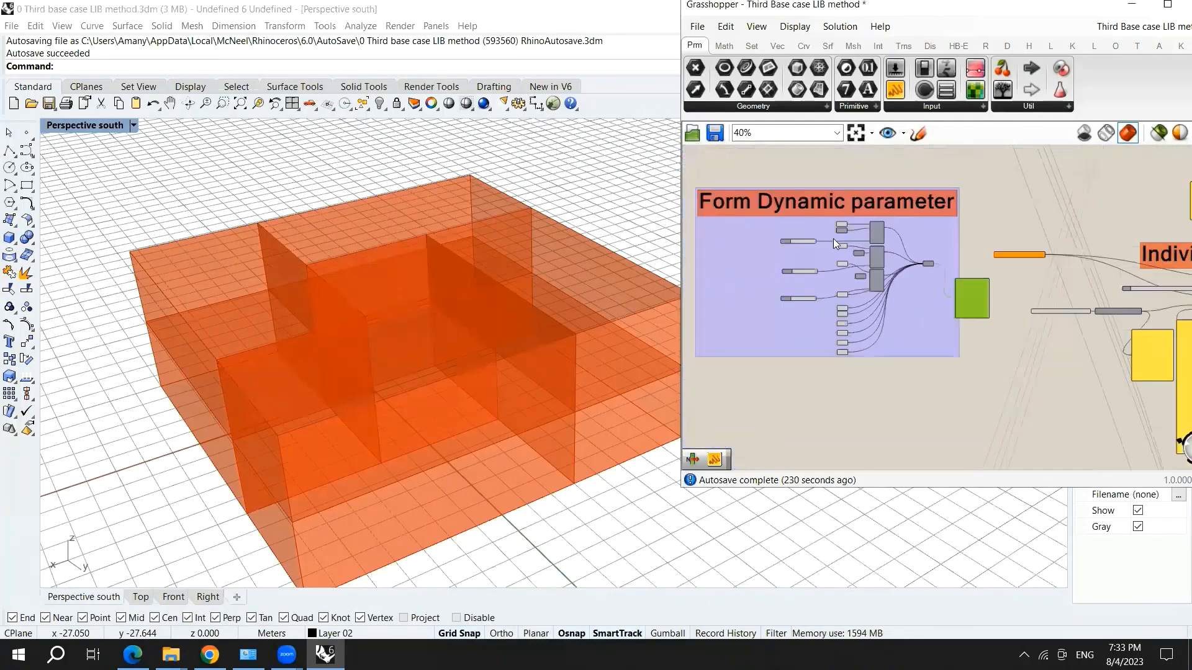
{"action": "scroll", "coordinate": [777, 248], "scroll_direction": "up", "scroll_amount": 3}
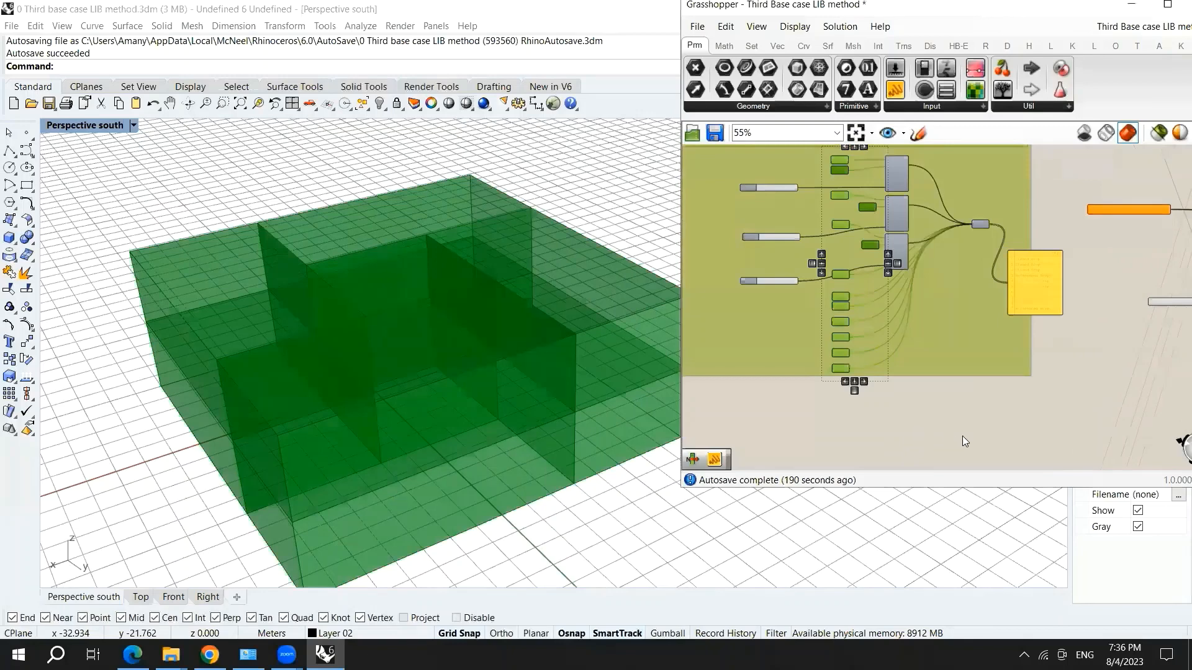
Turn off the preview of all the source parameters and turn on the preview of the collecting Brep parameter.
{"action": "right_click", "coordinate": [962, 436]}
{"action": "left_click", "coordinate": [962, 436]}
{"action": "scroll", "coordinate": [976, 217], "scroll_direction": "up", "scroll_amount": 3}
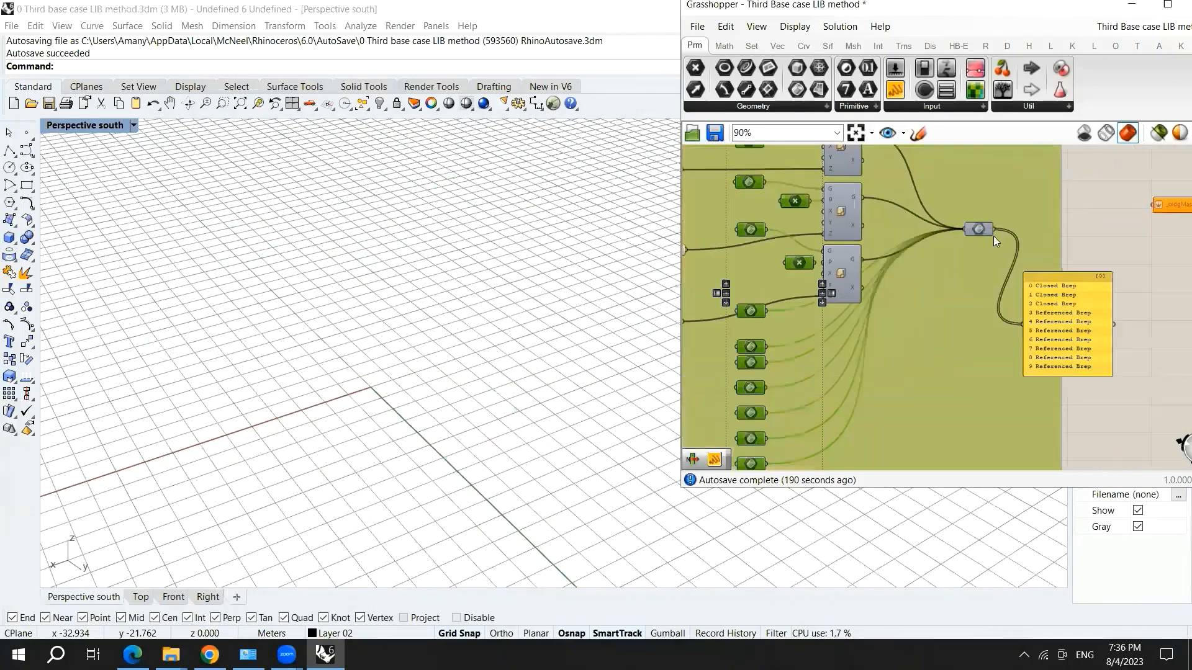
{"action": "right_click", "coordinate": [1058, 222]}
{"action": "left_click", "coordinate": [1111, 231]}
{"action": "scroll", "coordinate": [973, 264], "scroll_direction": "down", "scroll_amount": 4}
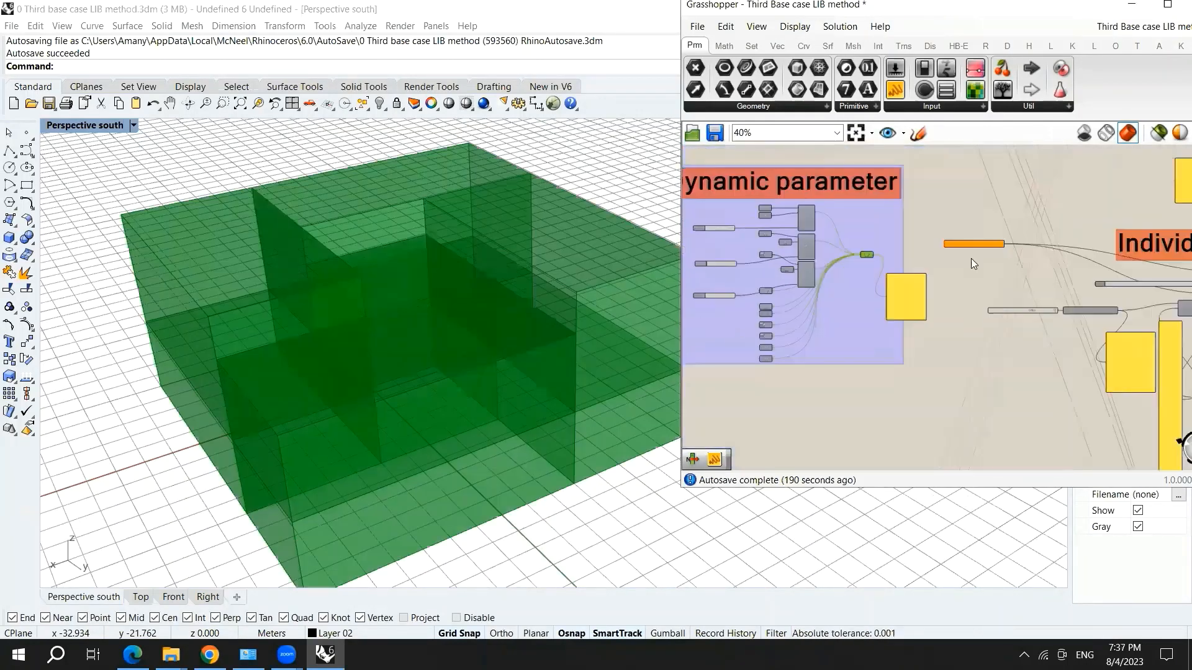
Move the Honeybee IntersectMasses component closer to the group and connect the collecting Brep parameter to its _bldgMassesBefore input.
{"action": "scroll", "coordinate": [971, 259], "scroll_direction": "up", "scroll_amount": 6}
{"action": "left_click_drag", "start_coordinate": [1028, 241], "coordinate": [944, 250]}
{"action": "scroll", "coordinate": [1008, 244], "scroll_direction": "down", "scroll_amount": 4}
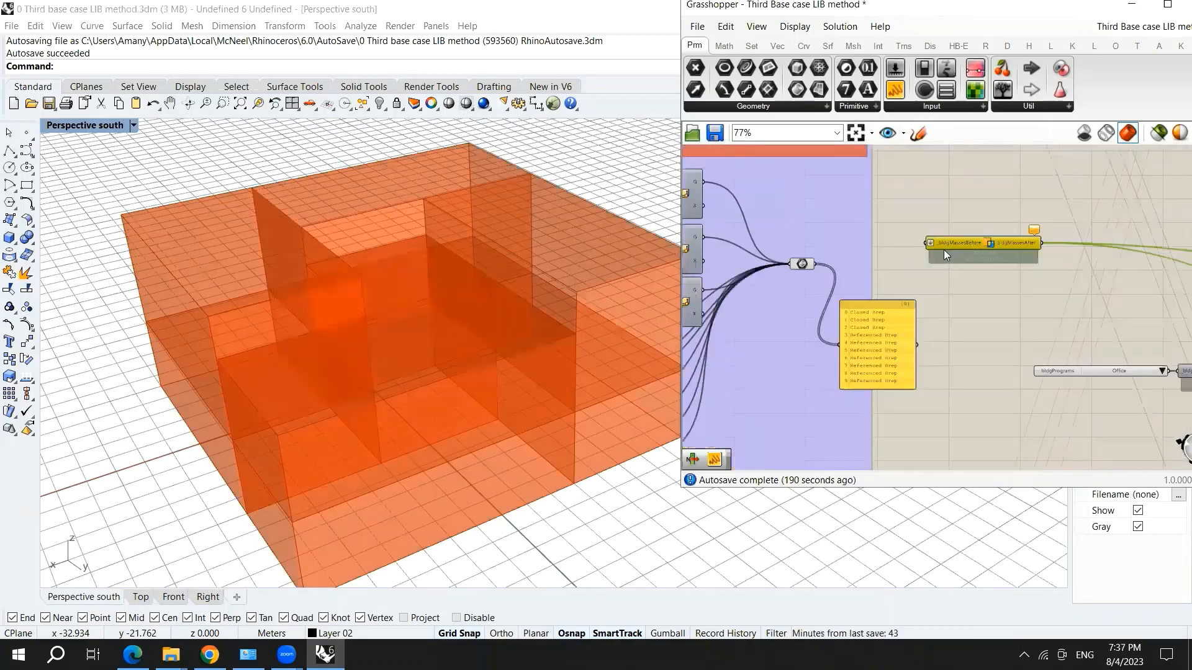
{"action": "scroll", "coordinate": [944, 250], "scroll_direction": "up", "scroll_amount": 4}
{"action": "mouse_move", "coordinate": [952, 250]}
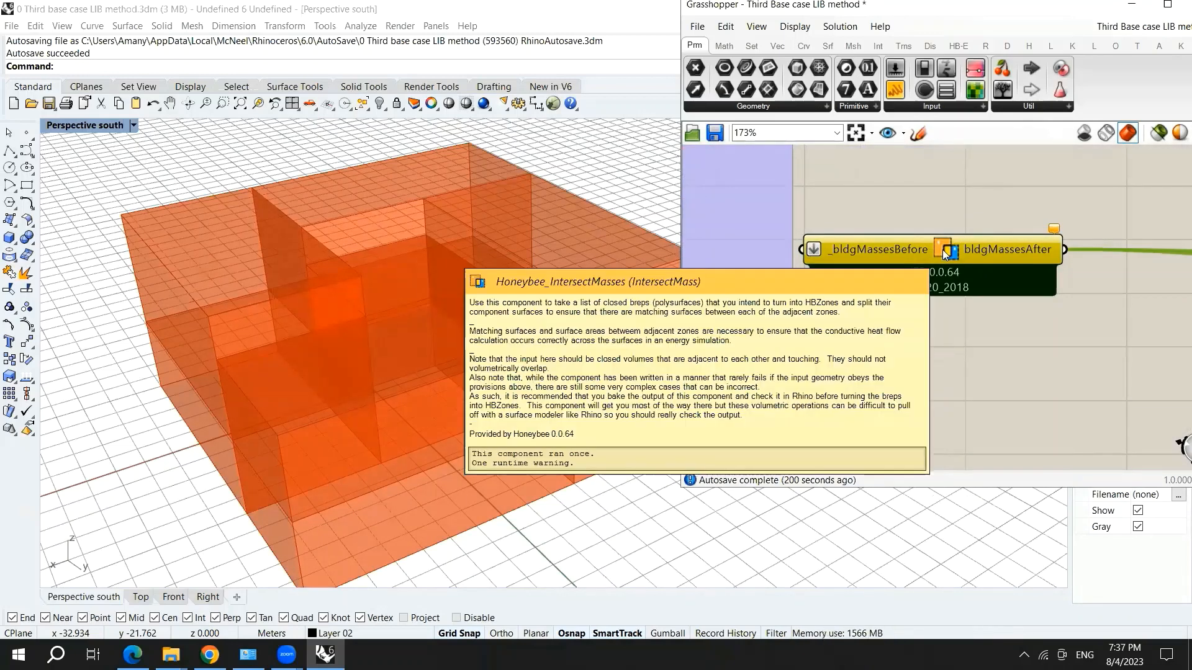
{"action": "scroll", "coordinate": [943, 248], "scroll_direction": "down", "scroll_amount": 3}
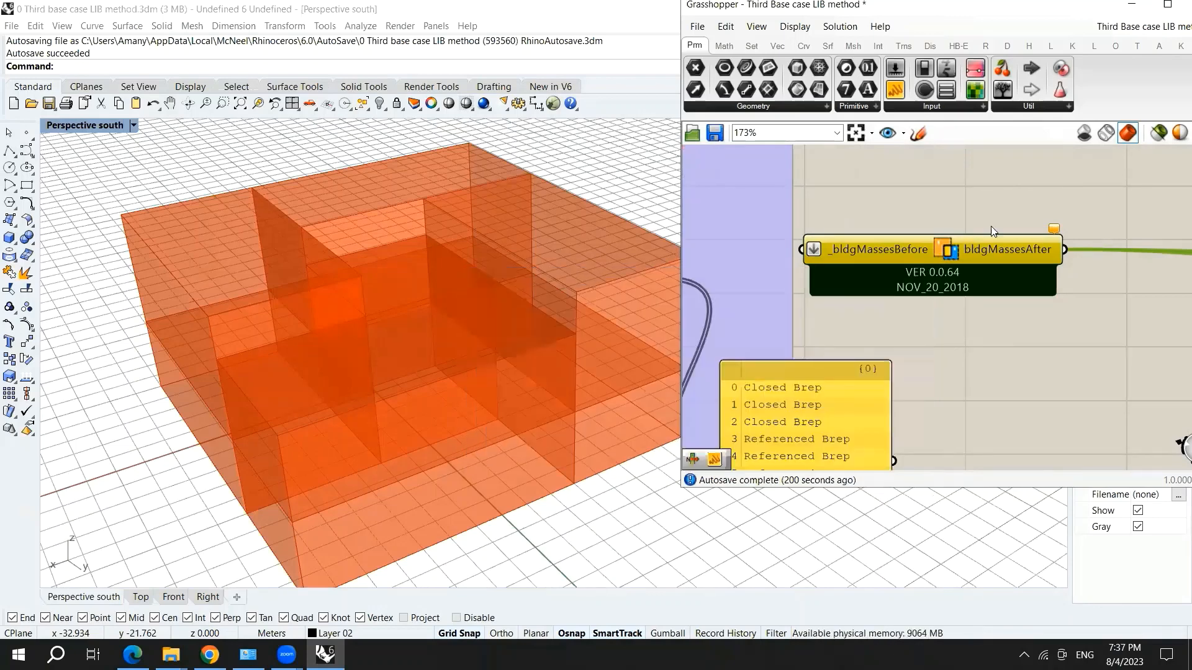
{"action": "scroll", "coordinate": [790, 244], "scroll_direction": "up", "scroll_amount": 2}
{"action": "left_click_drag", "start_coordinate": [796, 254], "coordinate": [910, 234]}
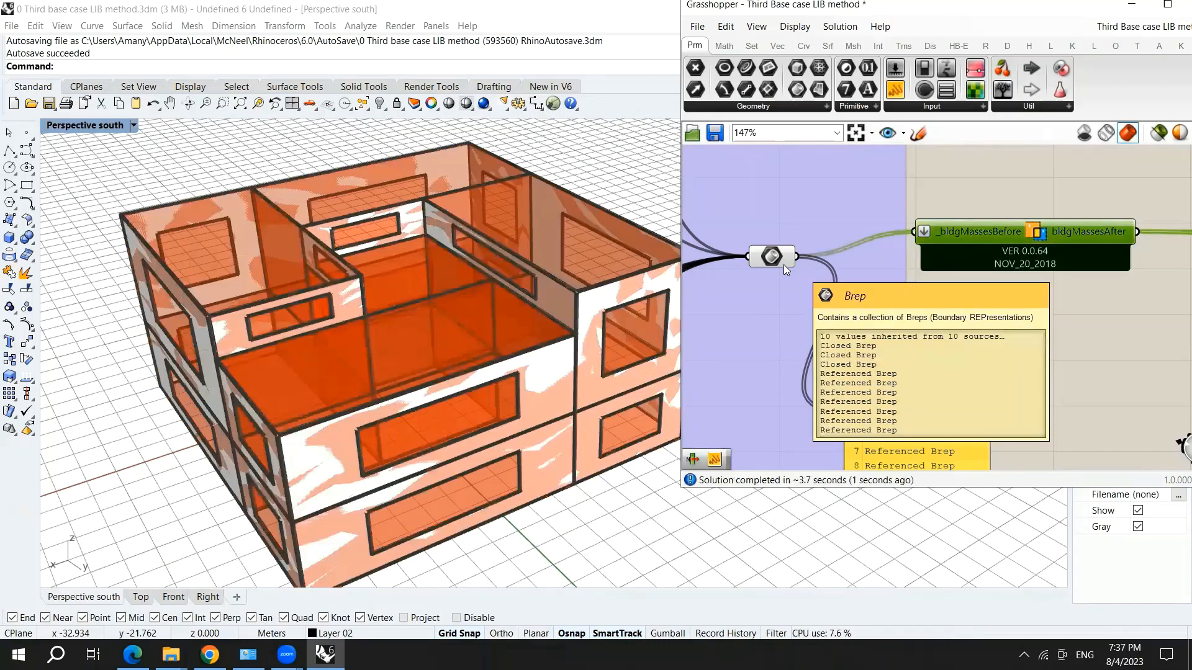
Follow the definition to the Individual zonning section and examine the Honeybee Masses2Zones component's inputs and its warning.
{"action": "scroll", "coordinate": [979, 221], "scroll_direction": "down", "scroll_amount": 3}
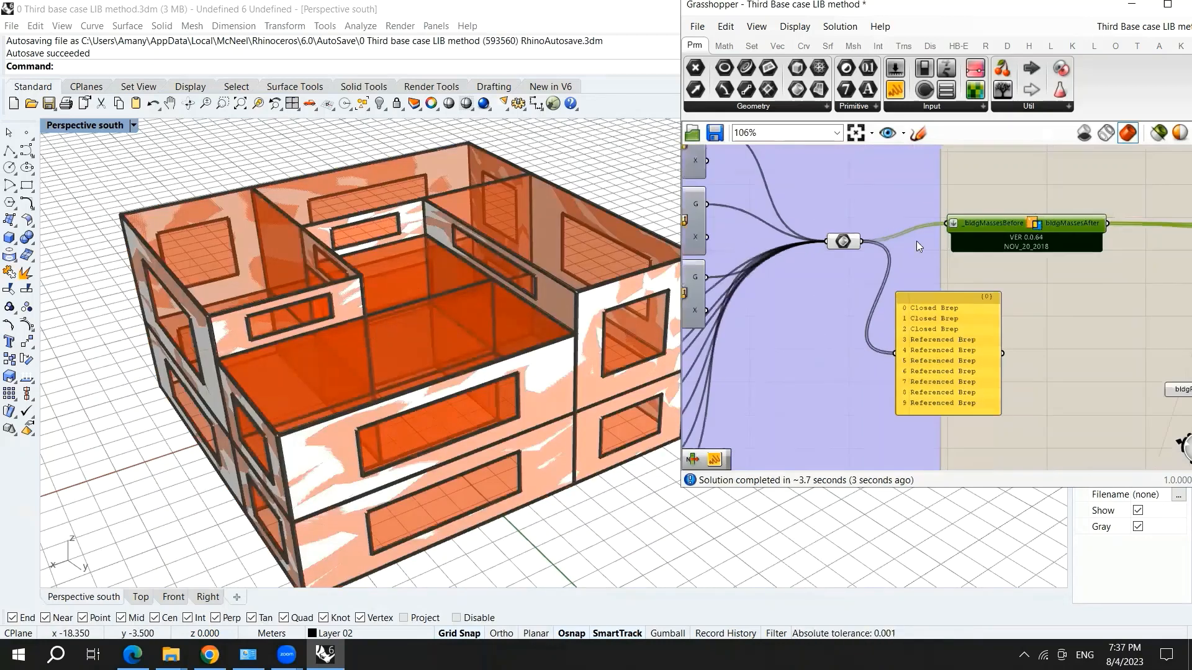
{"action": "scroll", "coordinate": [913, 227], "scroll_direction": "up", "scroll_amount": 3}
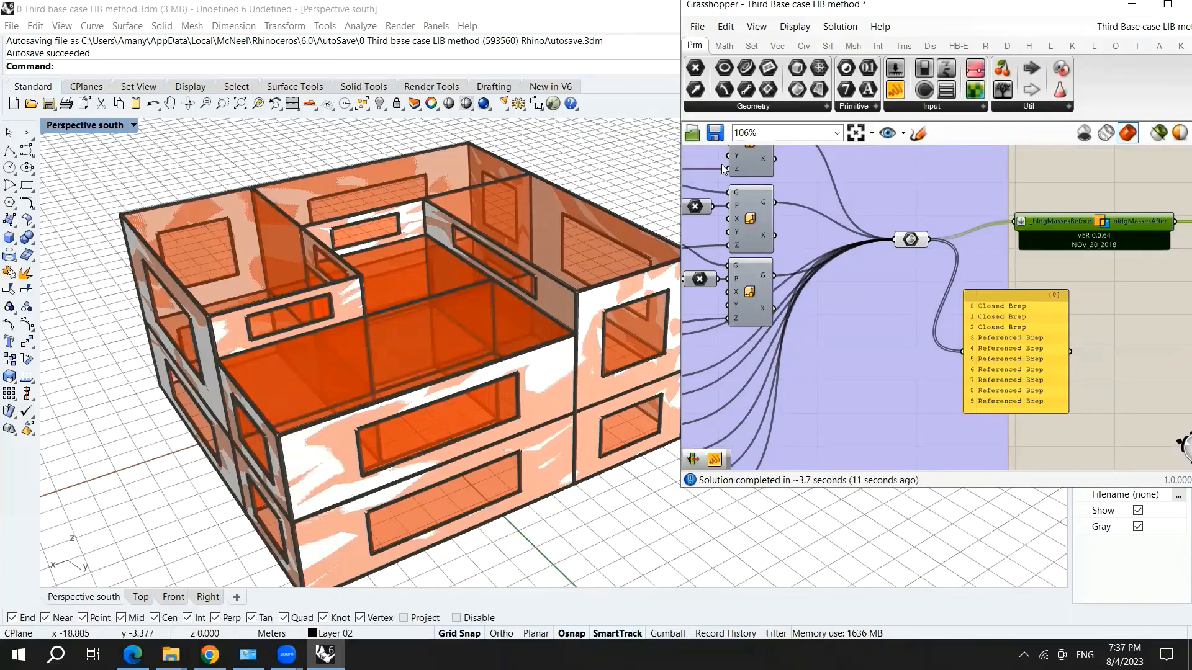
{"action": "scroll", "coordinate": [826, 278], "scroll_direction": "down", "scroll_amount": 5}
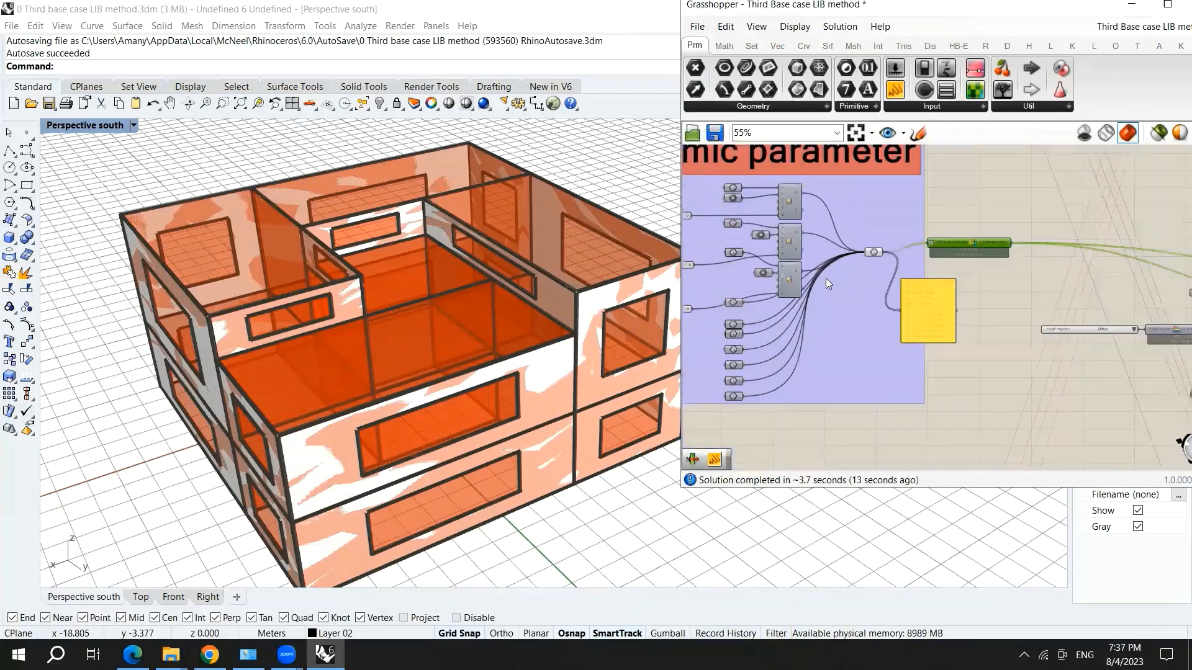
{"action": "scroll", "coordinate": [1015, 274], "scroll_direction": "up", "scroll_amount": 2}
{"action": "scroll", "coordinate": [1050, 295], "scroll_direction": "up", "scroll_amount": 4}
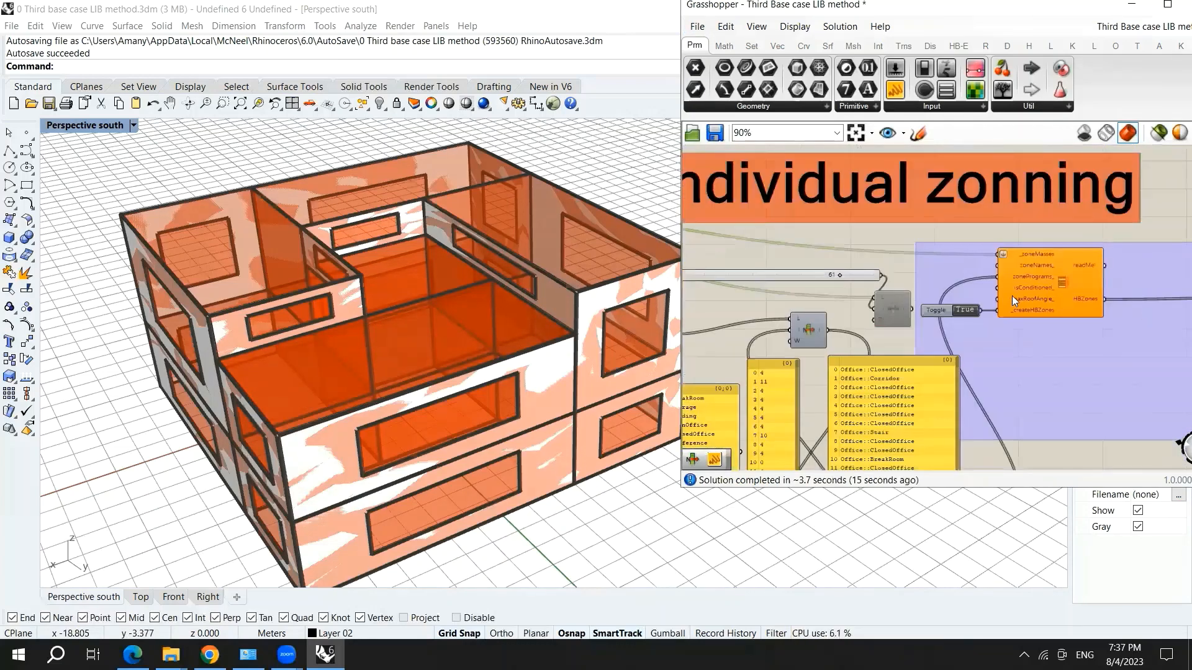
{"action": "scroll", "coordinate": [1003, 310], "scroll_direction": "down", "scroll_amount": 3}
{"action": "scroll", "coordinate": [987, 291], "scroll_direction": "up", "scroll_amount": 3}
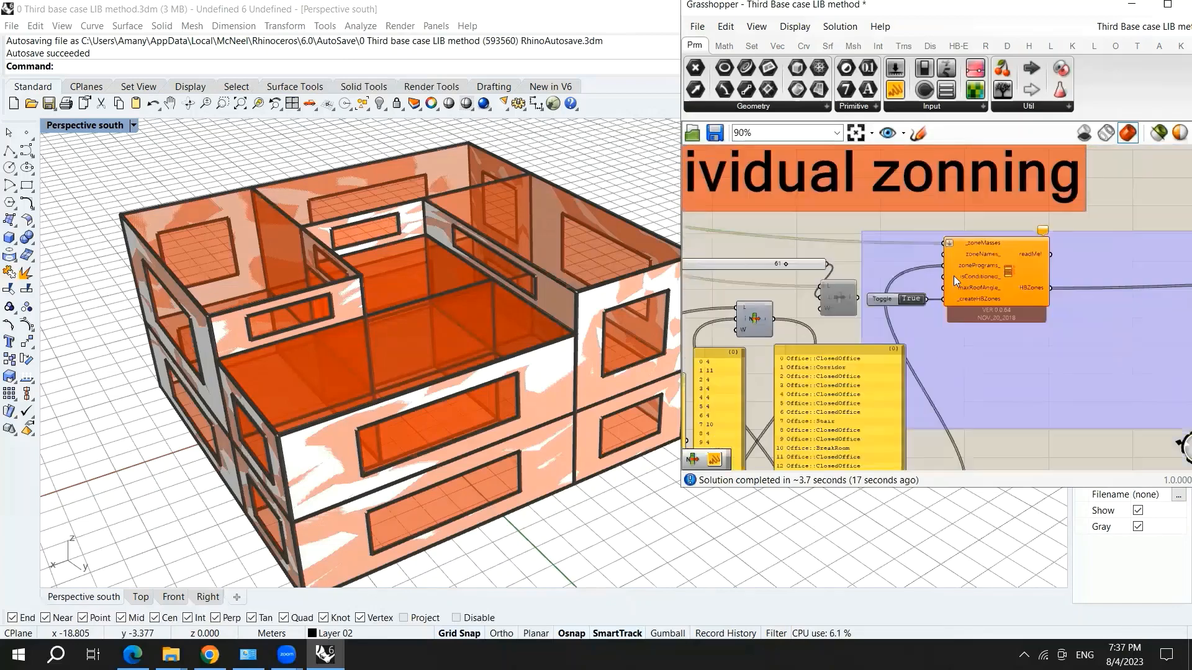
{"action": "scroll", "coordinate": [953, 276], "scroll_direction": "down", "scroll_amount": 1}
{"action": "scroll", "coordinate": [983, 253], "scroll_direction": "up", "scroll_amount": 5}
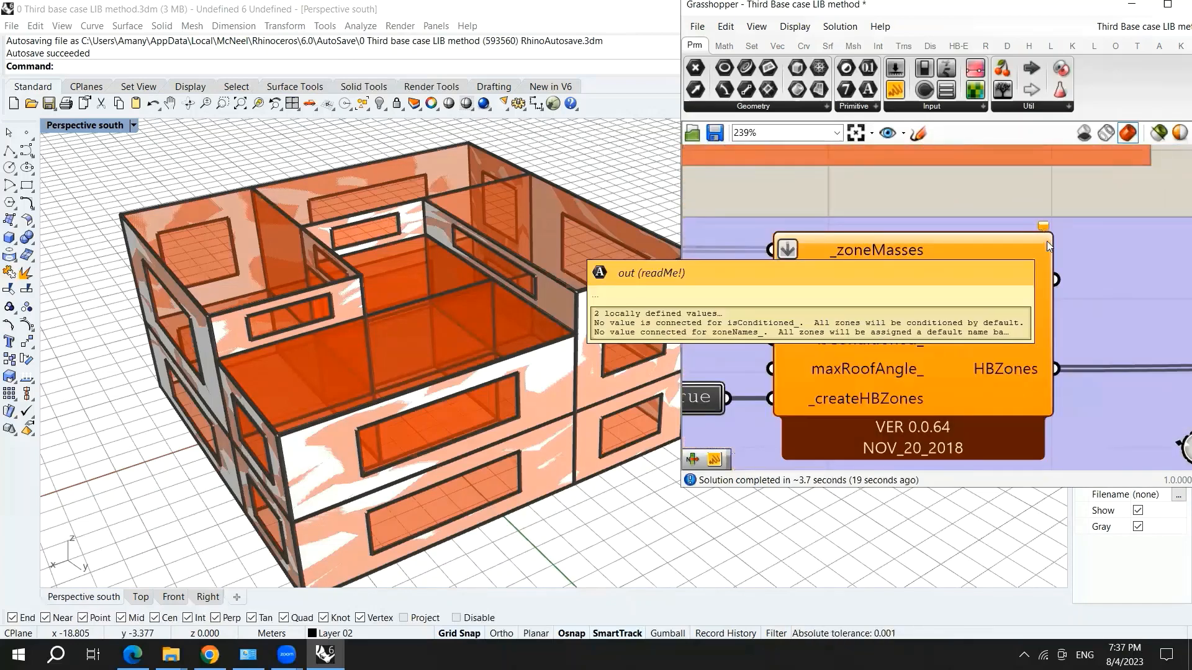
{"action": "mouse_move", "coordinate": [1043, 226]}
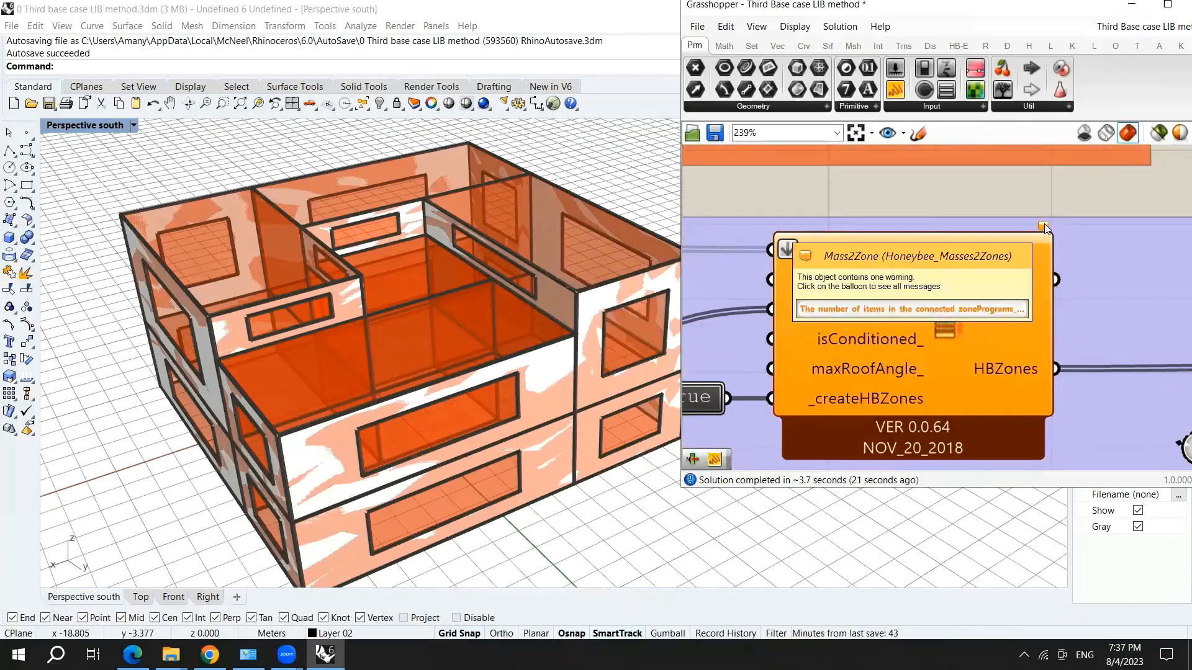
Read the full warning on the Honeybee Masses2Zones component and disconnect the zone program panel from its zonePrograms_ input.
{"action": "left_click", "coordinate": [1044, 226]}
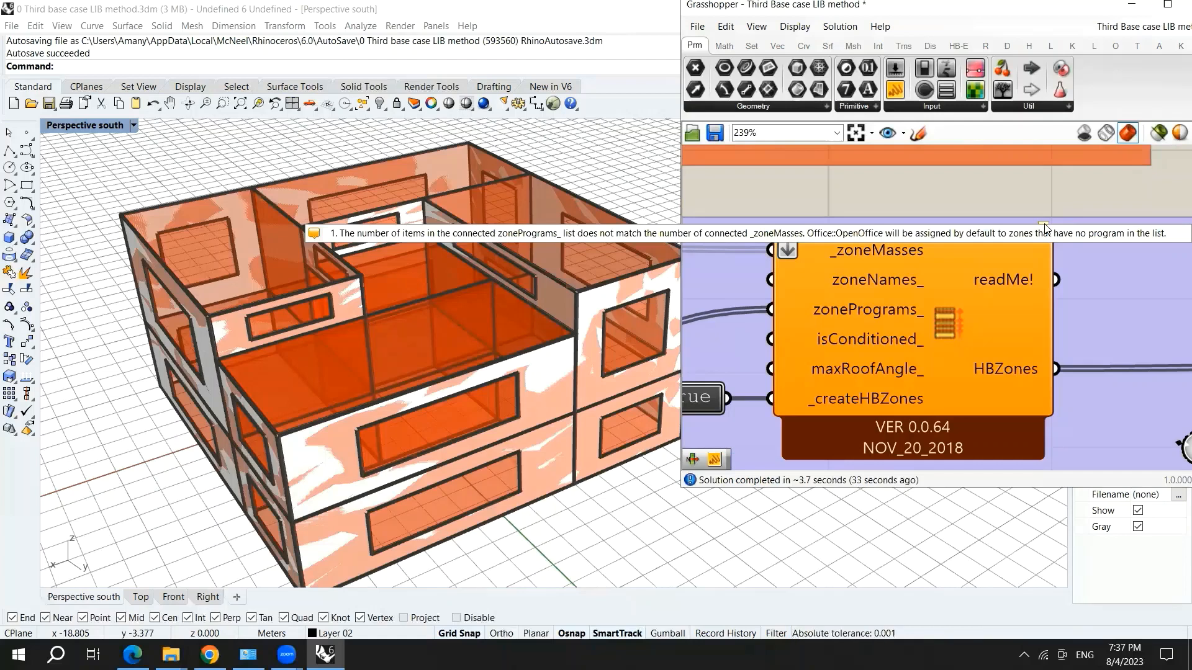
{"action": "scroll", "coordinate": [1045, 228], "scroll_direction": "down", "scroll_amount": 5}
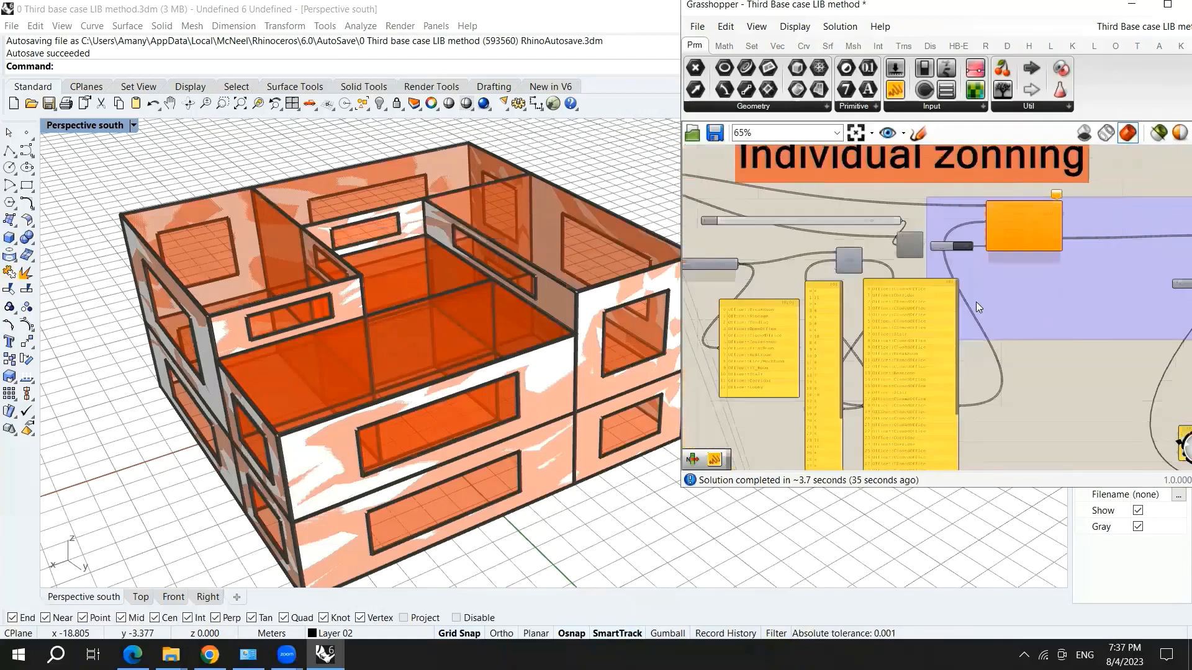
{"action": "scroll", "coordinate": [958, 377], "scroll_direction": "up", "scroll_amount": 2}
{"action": "scroll", "coordinate": [967, 397], "scroll_direction": "down", "scroll_amount": 2}
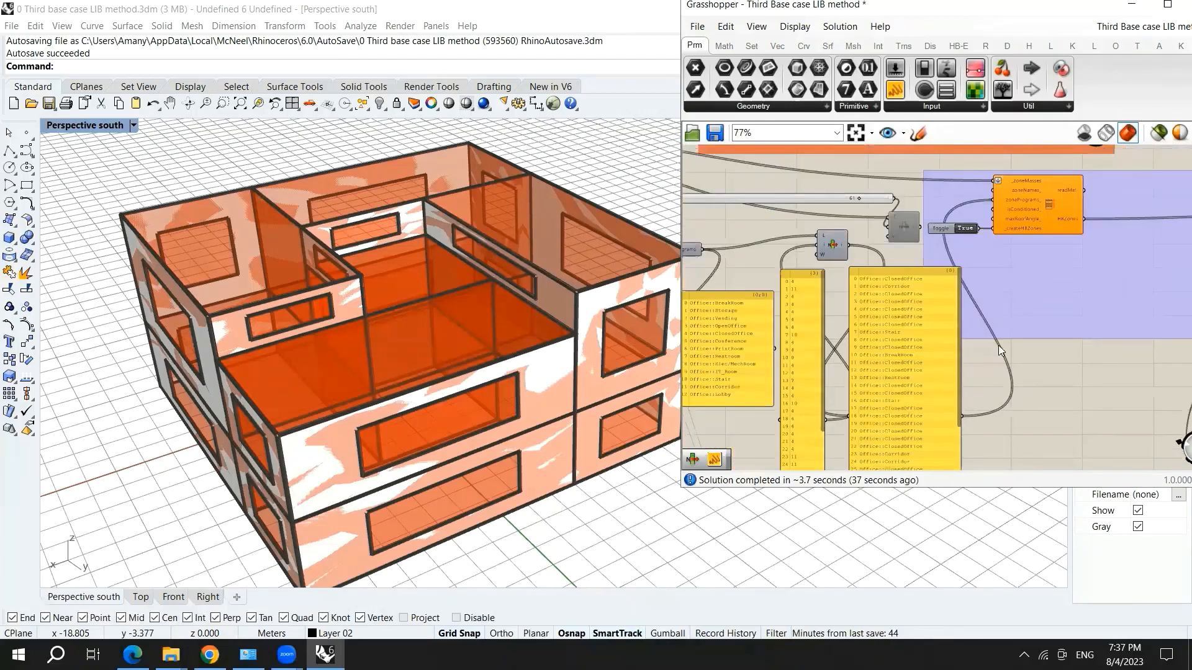
{"action": "scroll", "coordinate": [998, 345], "scroll_direction": "up", "scroll_amount": 1}
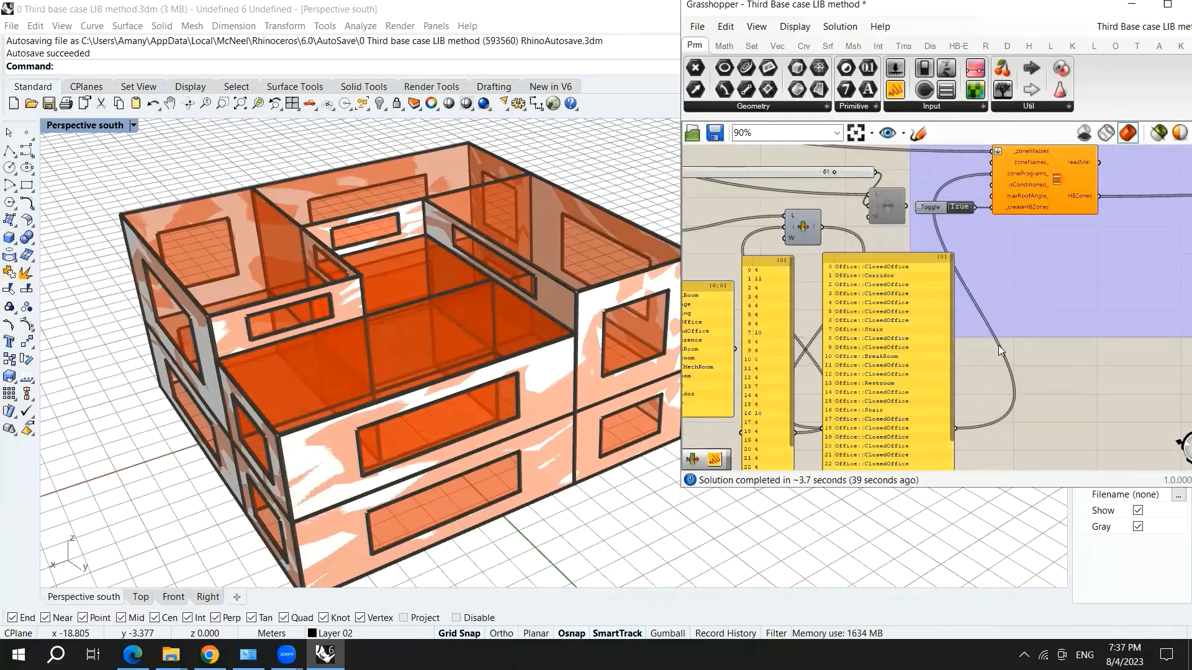
{"action": "left_click_drag", "start_coordinate": [956, 427], "coordinate": [954, 429]}
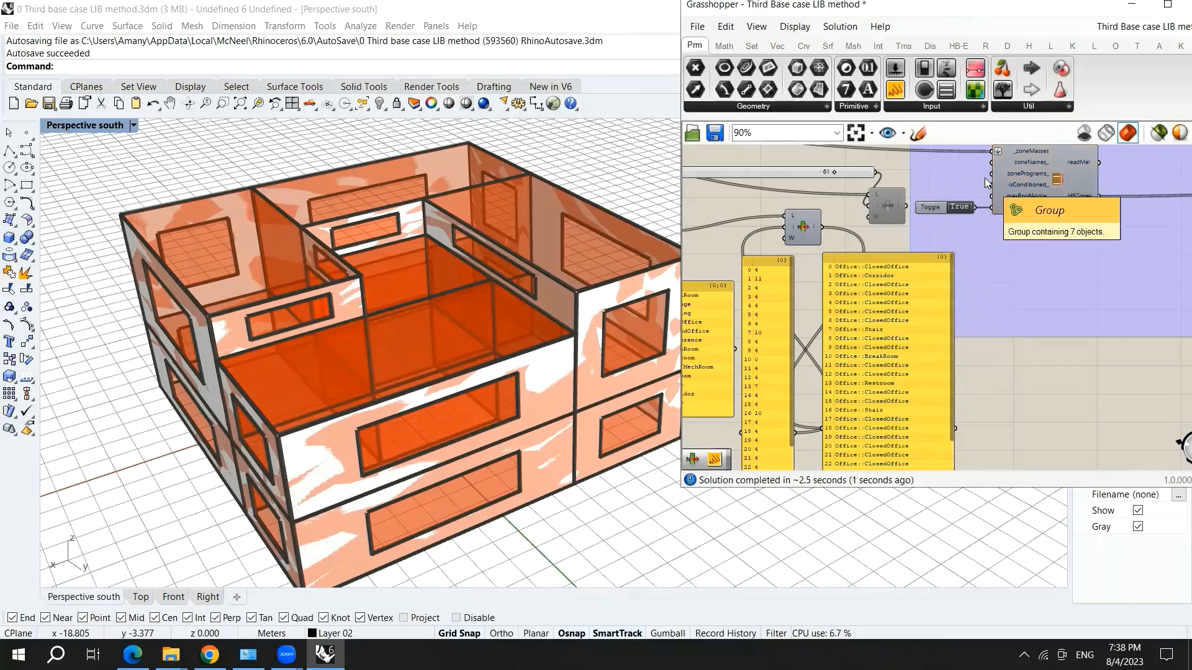
{"action": "scroll", "coordinate": [1040, 270], "scroll_direction": "down", "scroll_amount": 2}
{"action": "scroll", "coordinate": [1077, 170], "scroll_direction": "up", "scroll_amount": 4}
{"action": "scroll", "coordinate": [1077, 170], "scroll_direction": "up", "scroll_amount": 4}
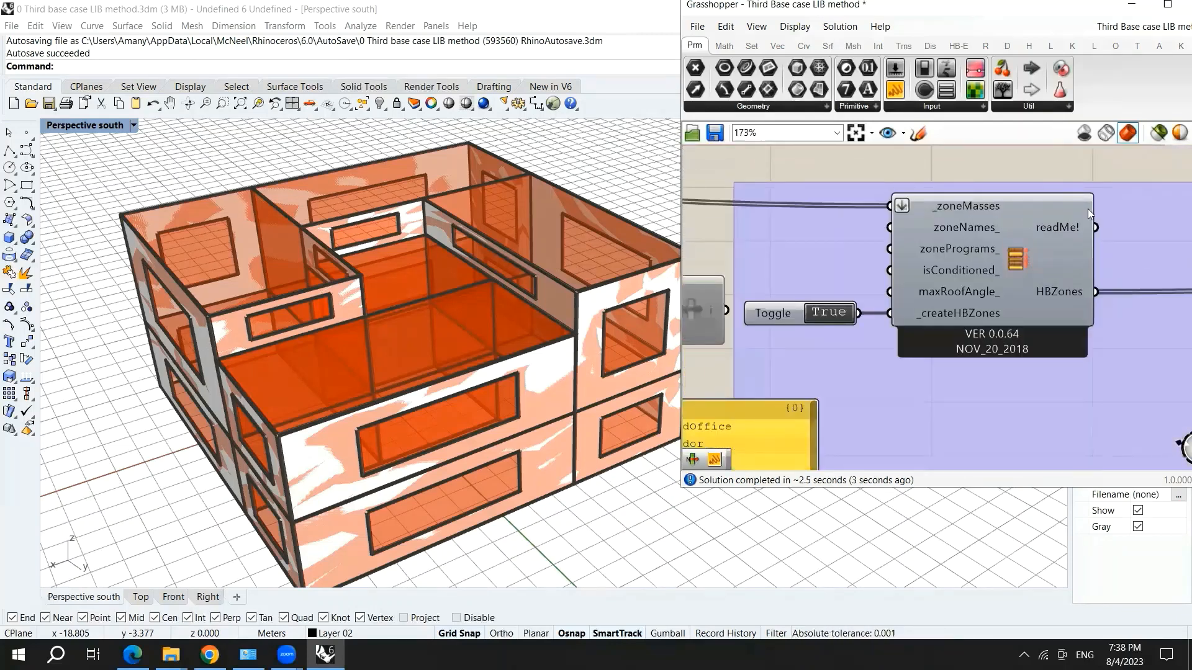
Trace the definition from the collecting Brep parameter and IntersectMasses to the program lists in the Individual zonning section.
{"action": "scroll", "coordinate": [982, 232], "scroll_direction": "down", "scroll_amount": 10}
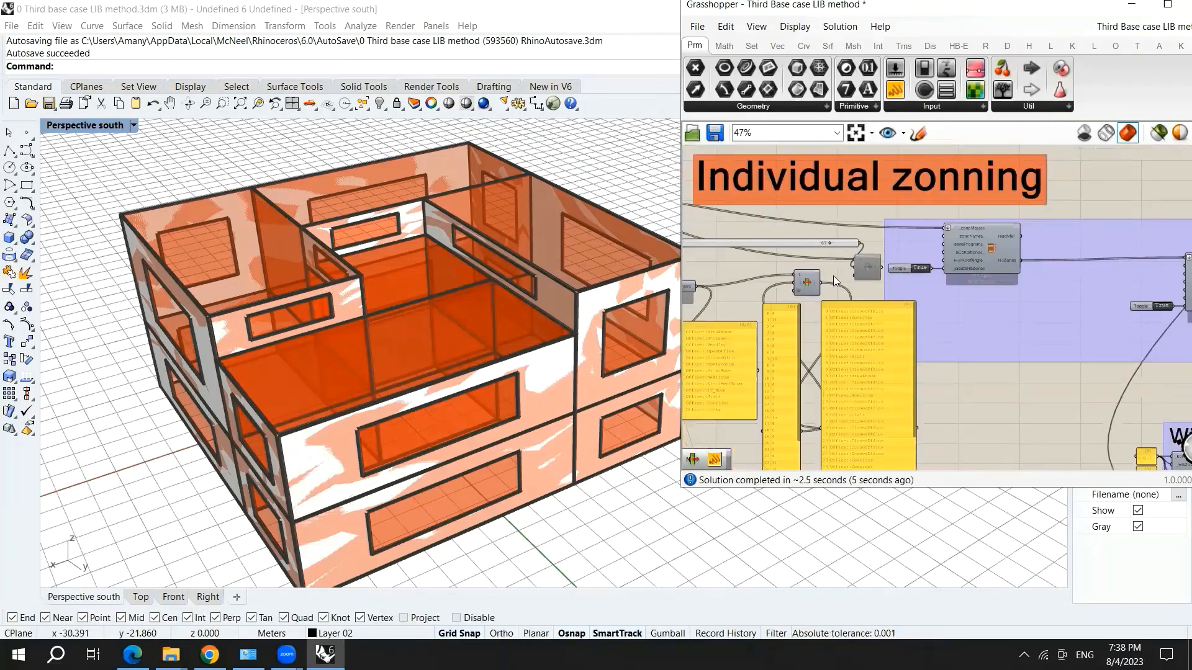
{"action": "scroll", "coordinate": [798, 278], "scroll_direction": "up", "scroll_amount": 4}
{"action": "scroll", "coordinate": [882, 281], "scroll_direction": "down", "scroll_amount": 5}
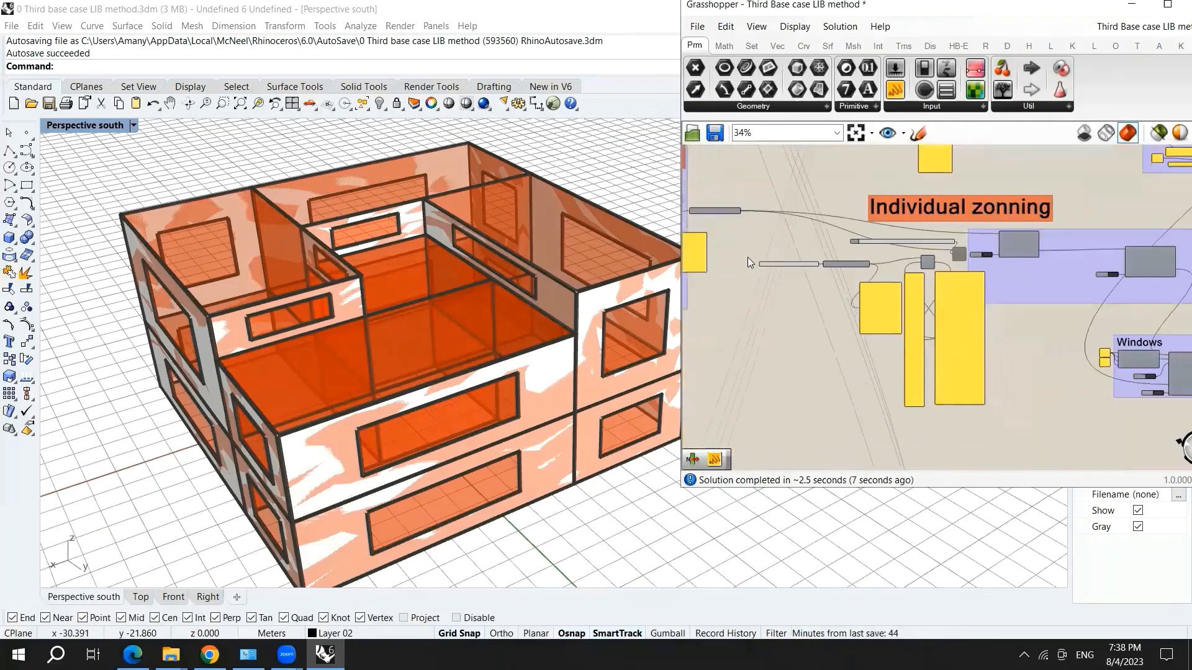
{"action": "scroll", "coordinate": [739, 254], "scroll_direction": "up", "scroll_amount": 3}
{"action": "scroll", "coordinate": [795, 203], "scroll_direction": "down", "scroll_amount": 5}
{"action": "scroll", "coordinate": [715, 200], "scroll_direction": "up", "scroll_amount": 5}
{"action": "scroll", "coordinate": [716, 200], "scroll_direction": "up", "scroll_amount": 4}
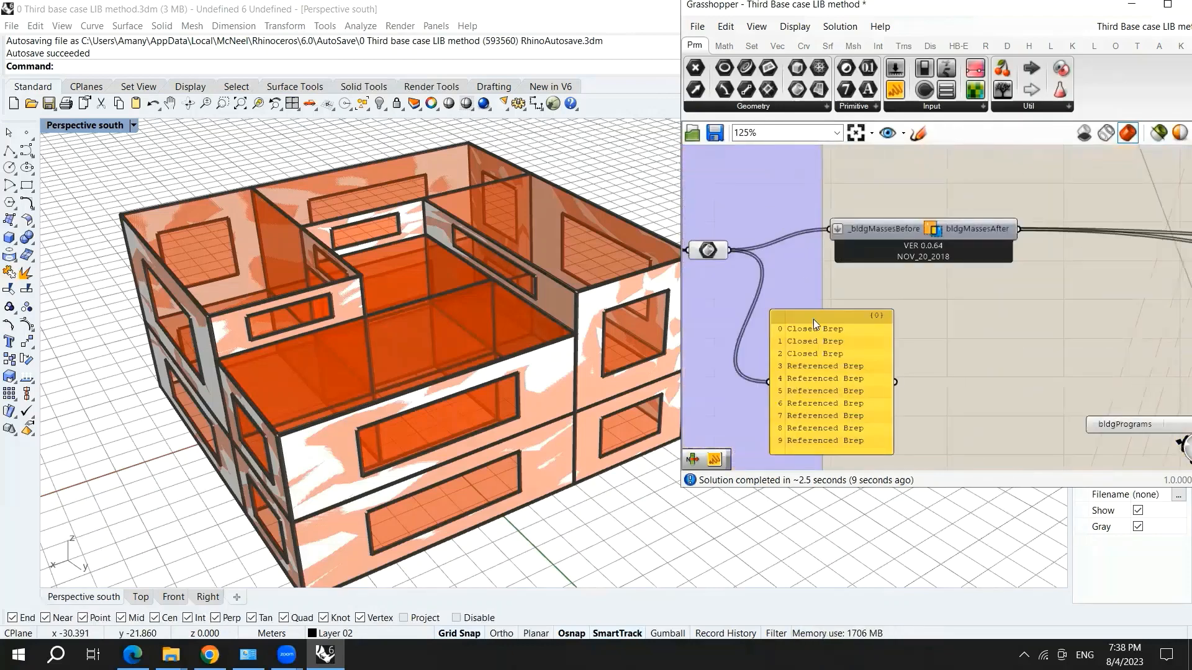
{"action": "scroll", "coordinate": [866, 285], "scroll_direction": "down", "scroll_amount": 6}
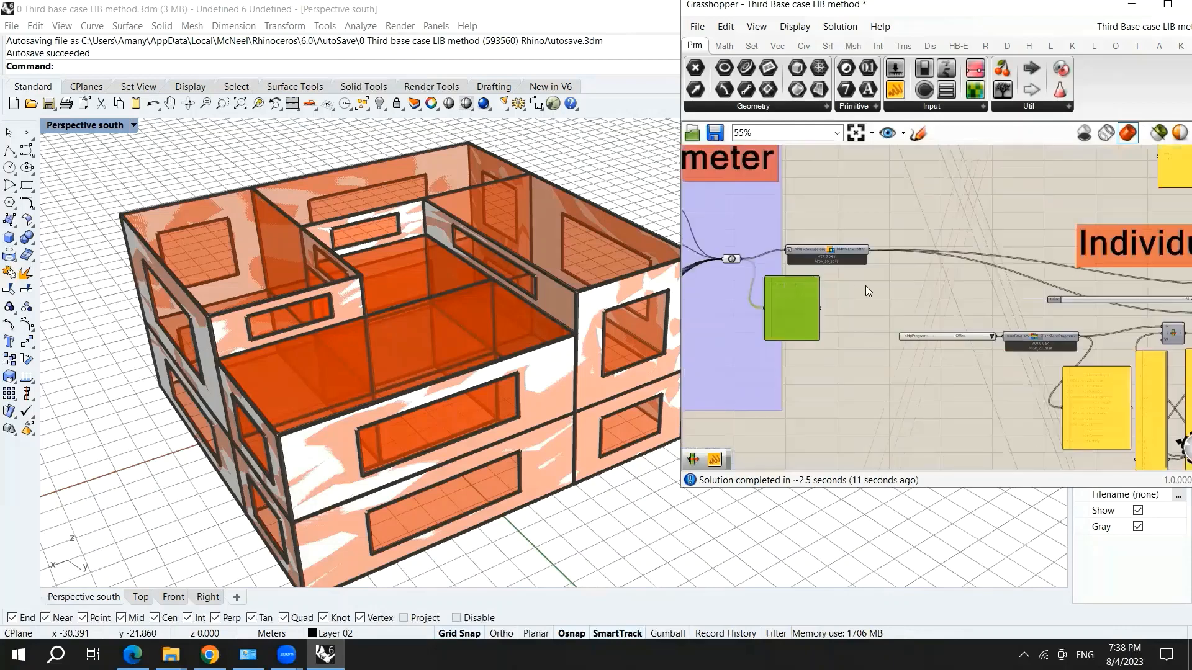
{"action": "scroll", "coordinate": [828, 265], "scroll_direction": "down", "scroll_amount": 2}
{"action": "scroll", "coordinate": [748, 251], "scroll_direction": "up", "scroll_amount": 1}
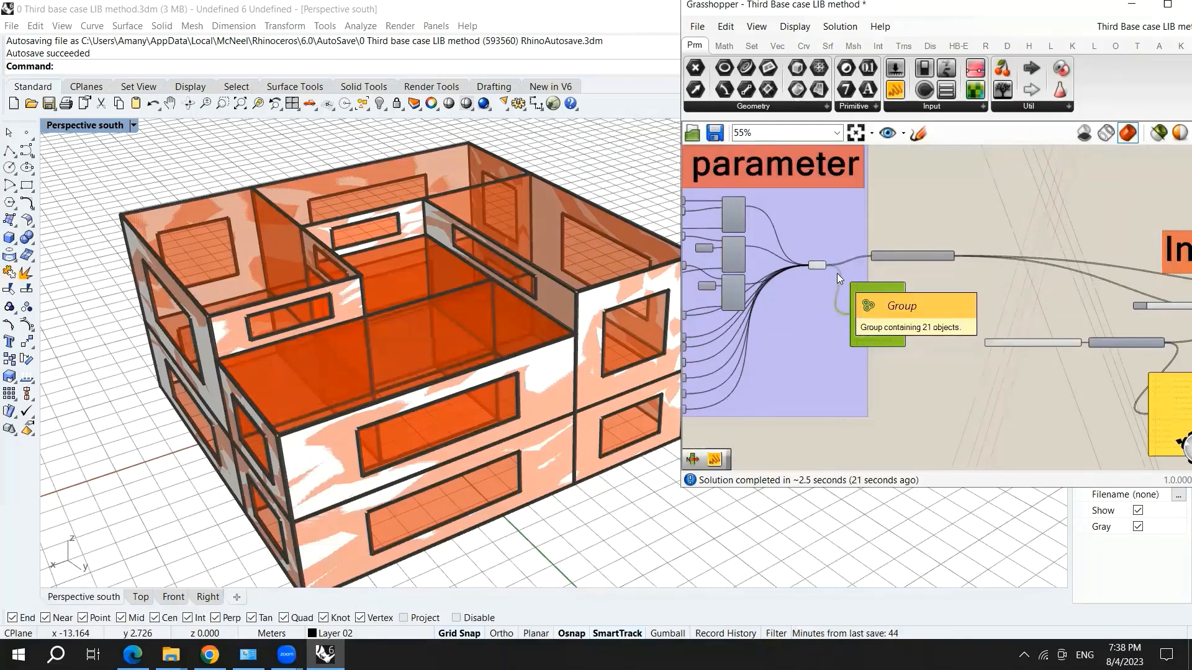
{"action": "scroll", "coordinate": [835, 273], "scroll_direction": "down", "scroll_amount": 3}
{"action": "scroll", "coordinate": [957, 291], "scroll_direction": "up", "scroll_amount": 3}
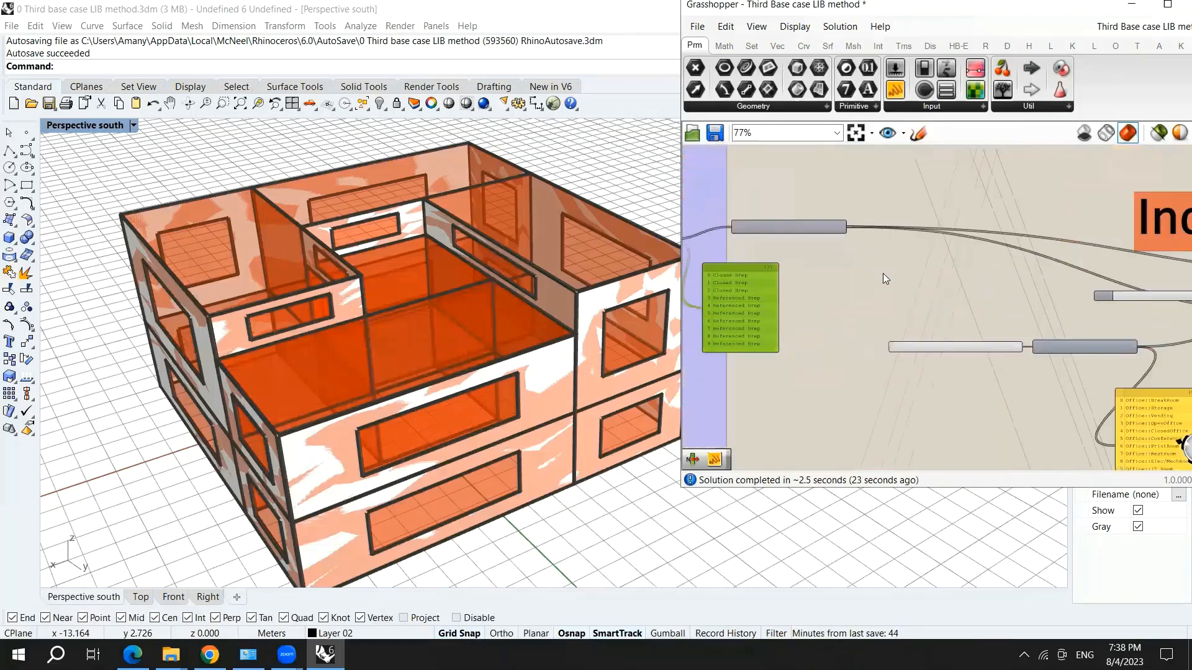
{"action": "scroll", "coordinate": [853, 239], "scroll_direction": "up", "scroll_amount": 2}
{"action": "scroll", "coordinate": [1031, 325], "scroll_direction": "down", "scroll_amount": 3}
{"action": "scroll", "coordinate": [927, 288], "scroll_direction": "up", "scroll_amount": 3}
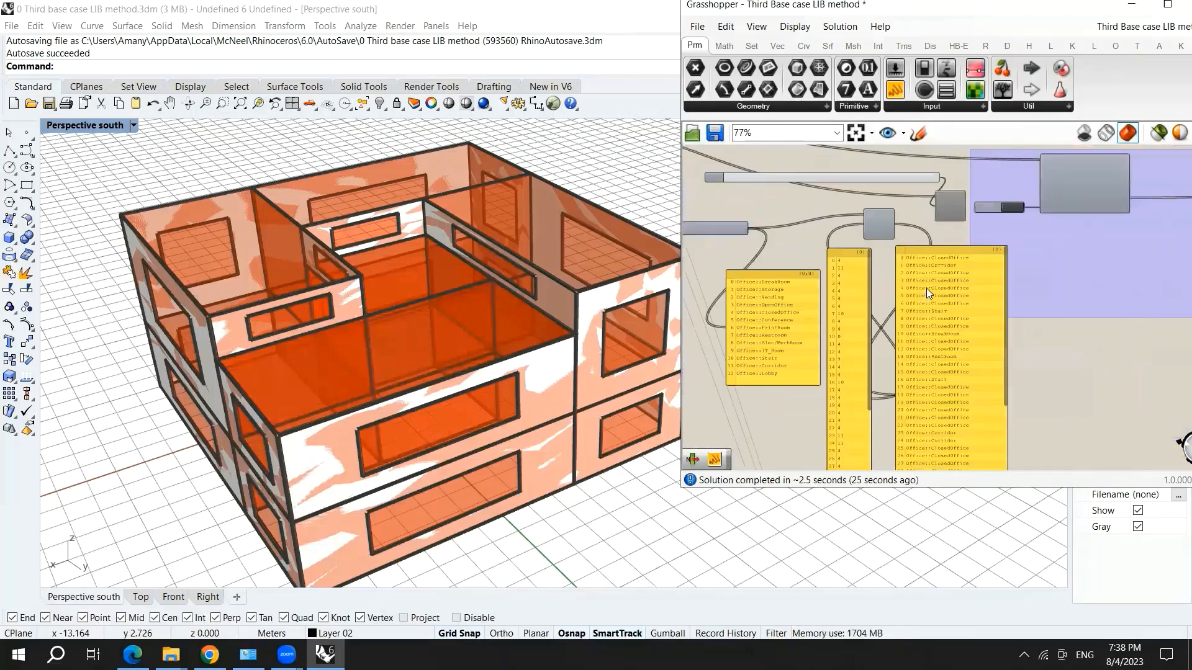
Inspect the panel listing the office zone programs and the _createHBZones input of Masses2Zones.
{"action": "scroll", "coordinate": [828, 273], "scroll_direction": "up", "scroll_amount": 4}
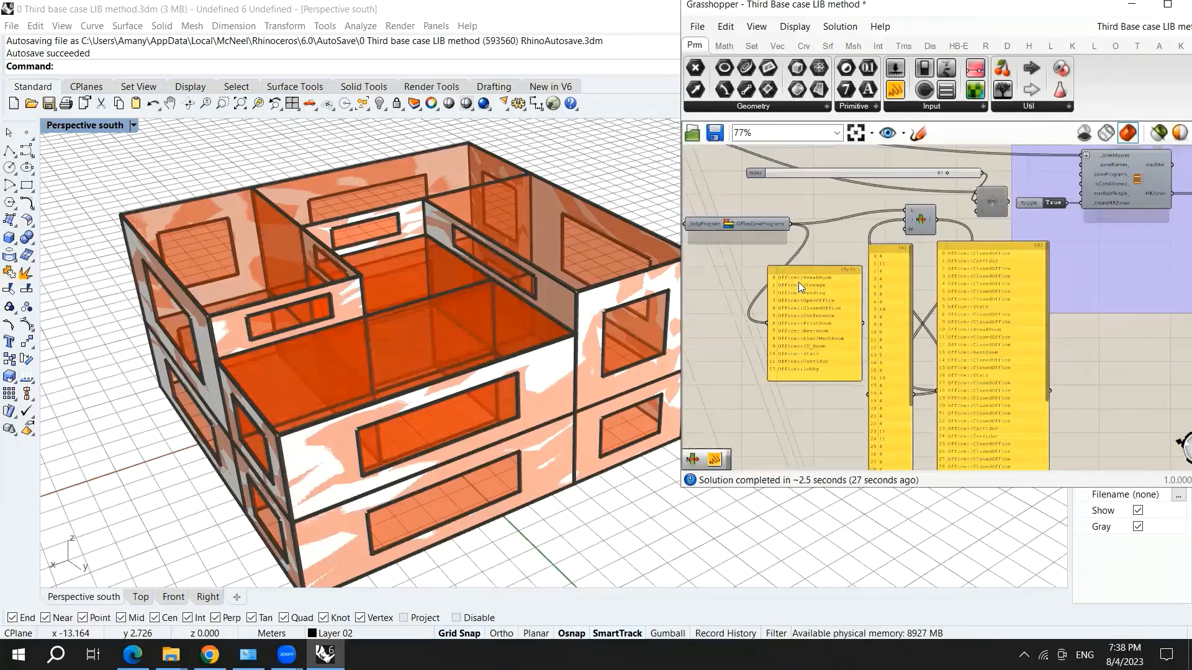
{"action": "left_click", "coordinate": [788, 356]}
{"action": "scroll", "coordinate": [817, 355], "scroll_direction": "down", "scroll_amount": 5}
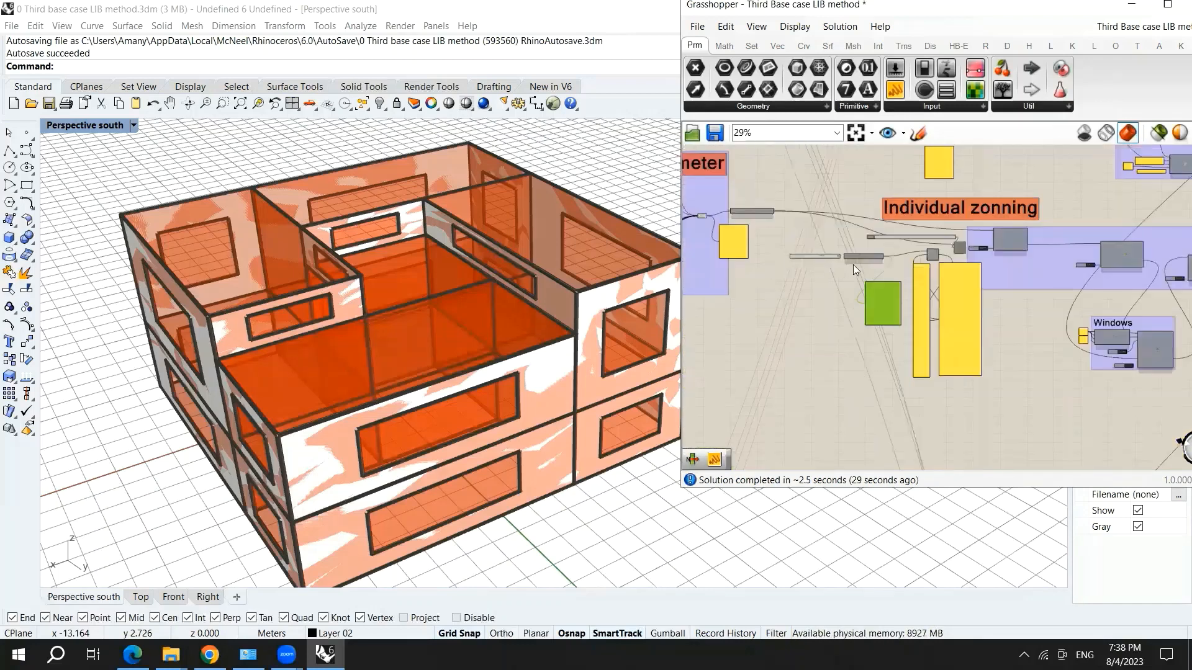
{"action": "scroll", "coordinate": [998, 233], "scroll_direction": "up", "scroll_amount": 5}
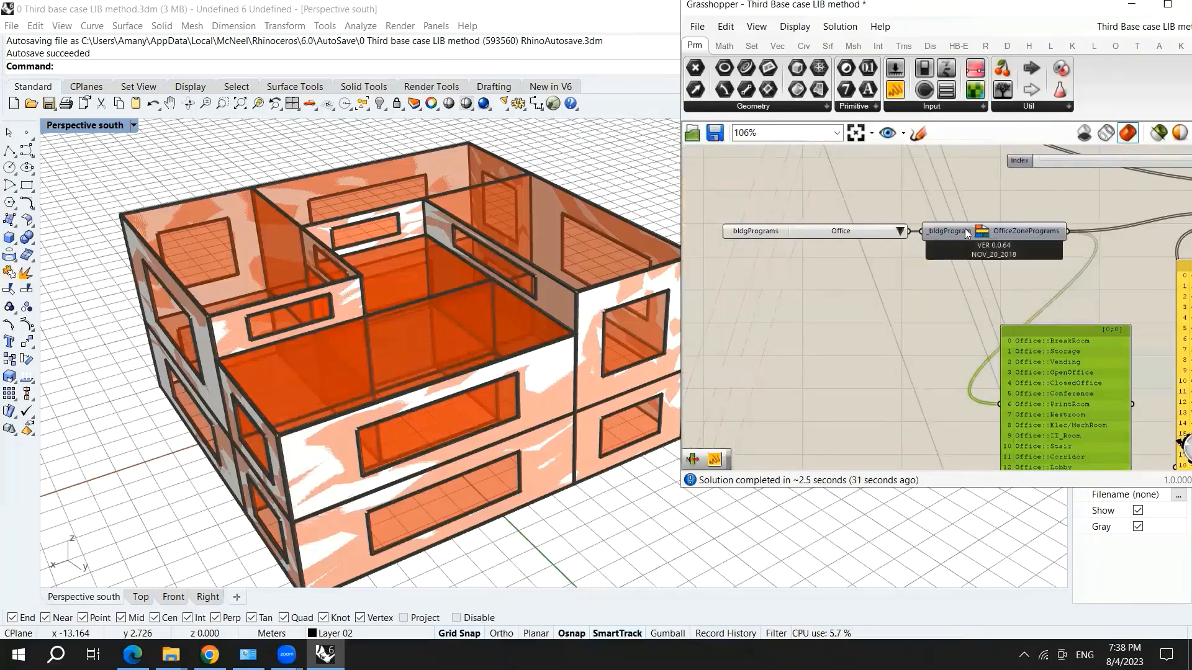
{"action": "scroll", "coordinate": [1054, 264], "scroll_direction": "down", "scroll_amount": 4}
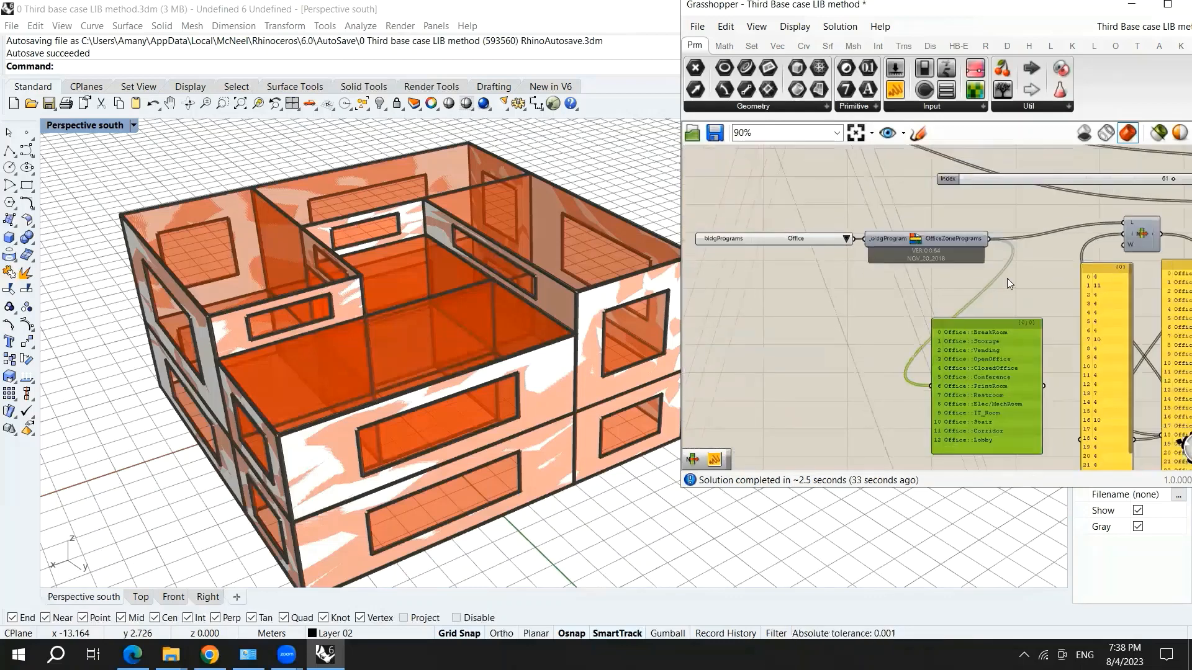
{"action": "scroll", "coordinate": [1078, 220], "scroll_direction": "up", "scroll_amount": 6}
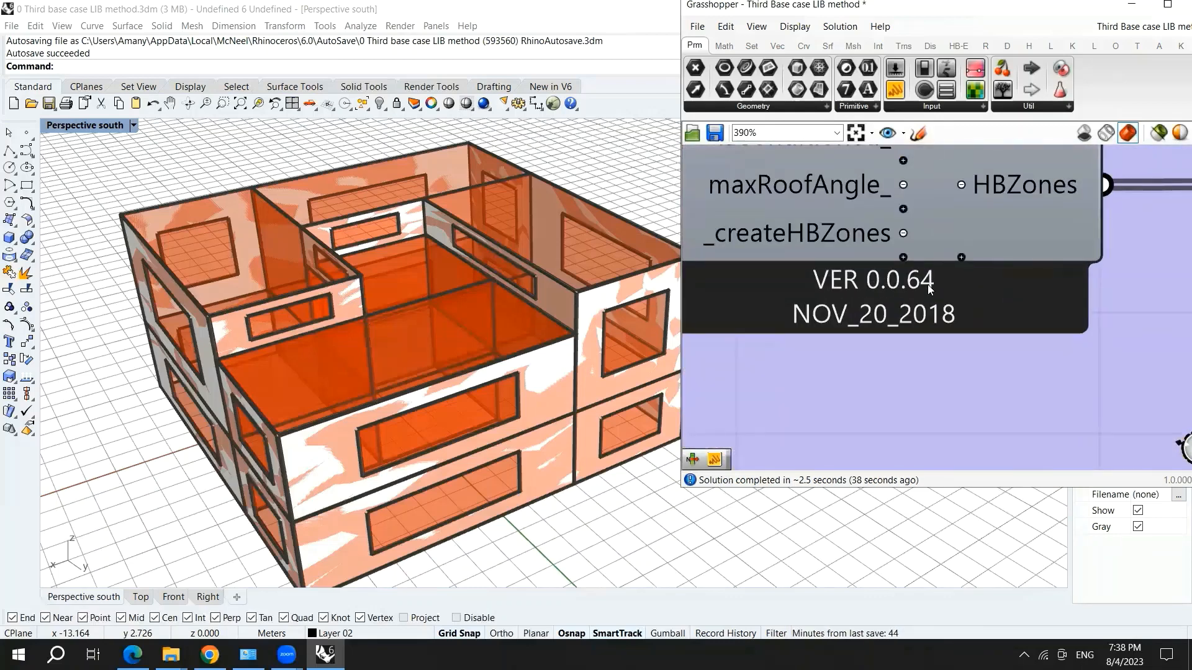
{"action": "scroll", "coordinate": [1094, 274], "scroll_direction": "down", "scroll_amount": 4}
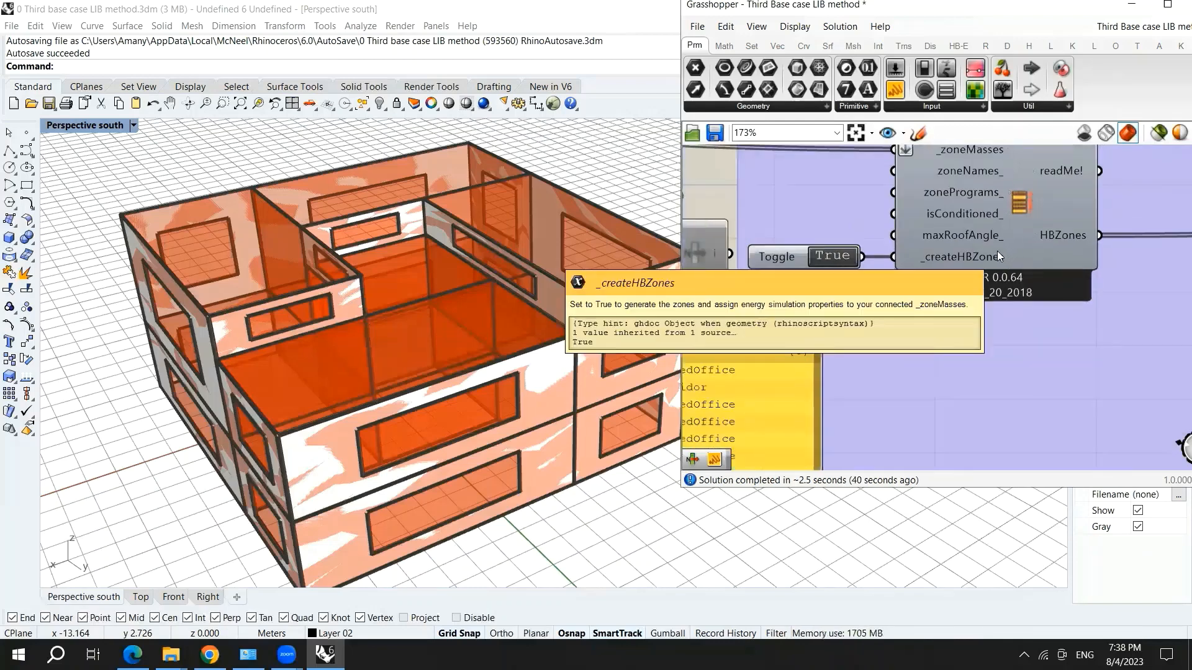
{"action": "scroll", "coordinate": [997, 251], "scroll_direction": "down", "scroll_amount": 6}
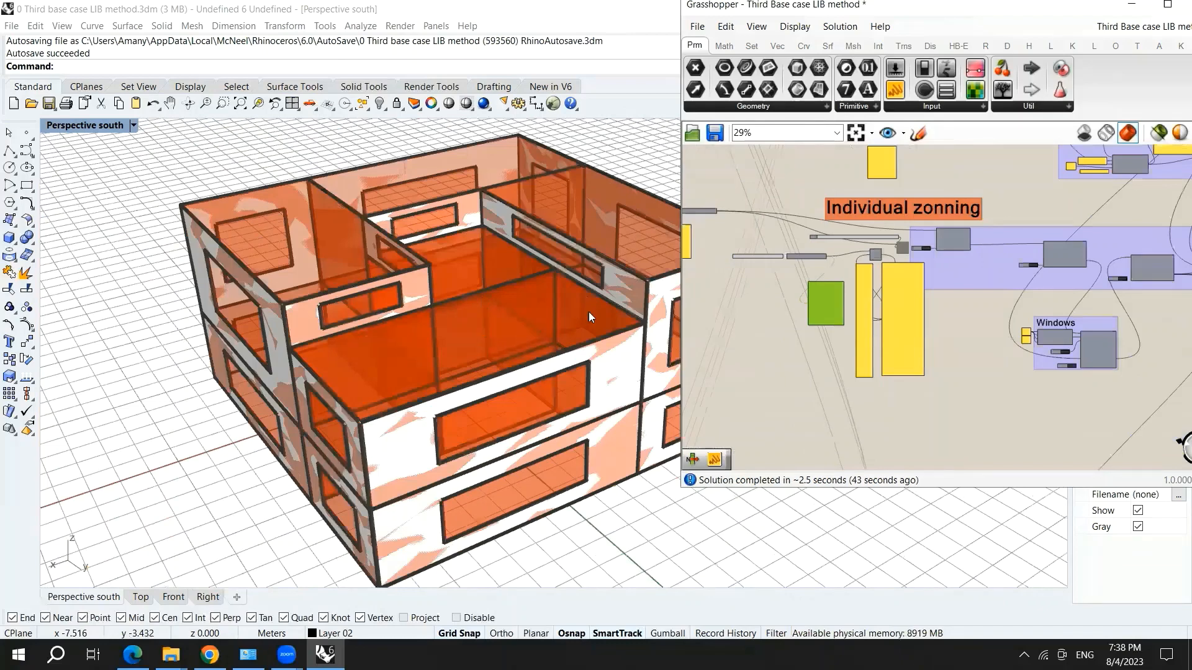
Examine the Honeybee ListZonePrograms component and the building programs offered by the bldgPrograms list.
{"action": "scroll", "coordinate": [784, 236], "scroll_direction": "up", "scroll_amount": 6}
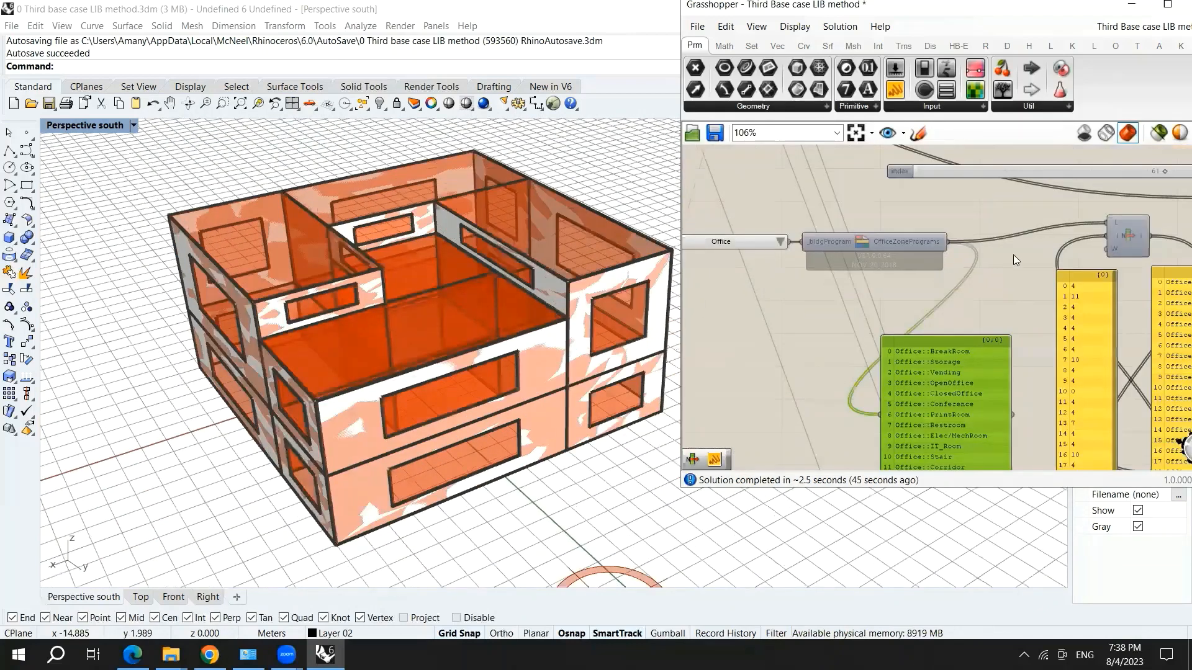
{"action": "scroll", "coordinate": [1022, 254], "scroll_direction": "up", "scroll_amount": 1}
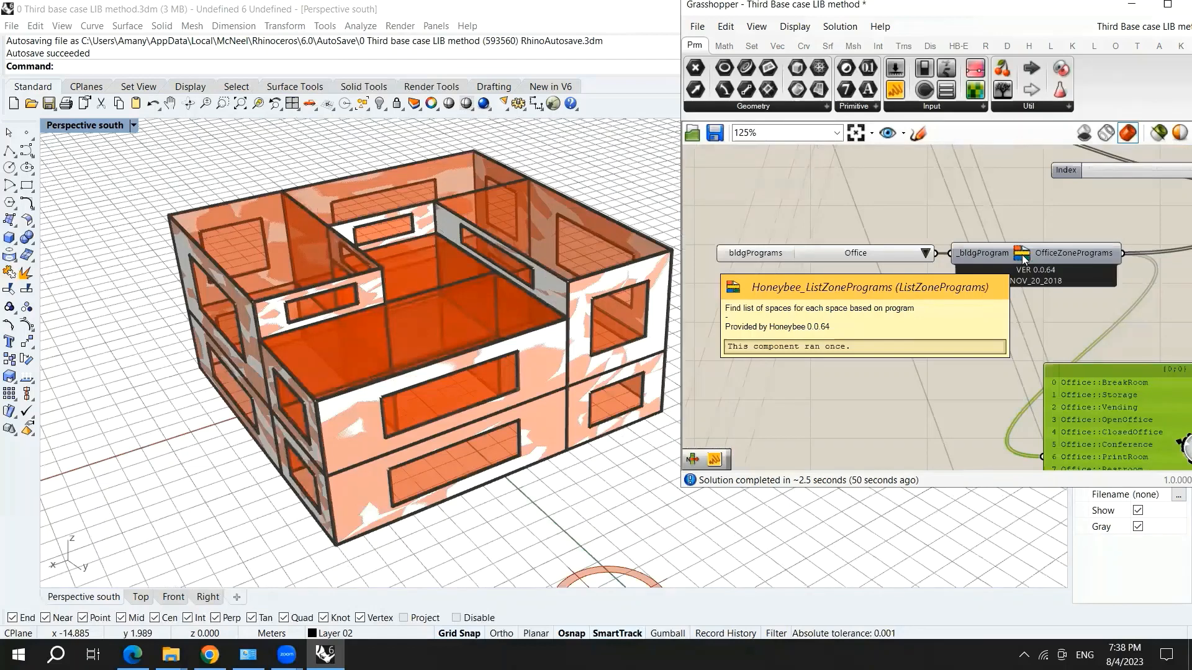
{"action": "mouse_move", "coordinate": [784, 253]}
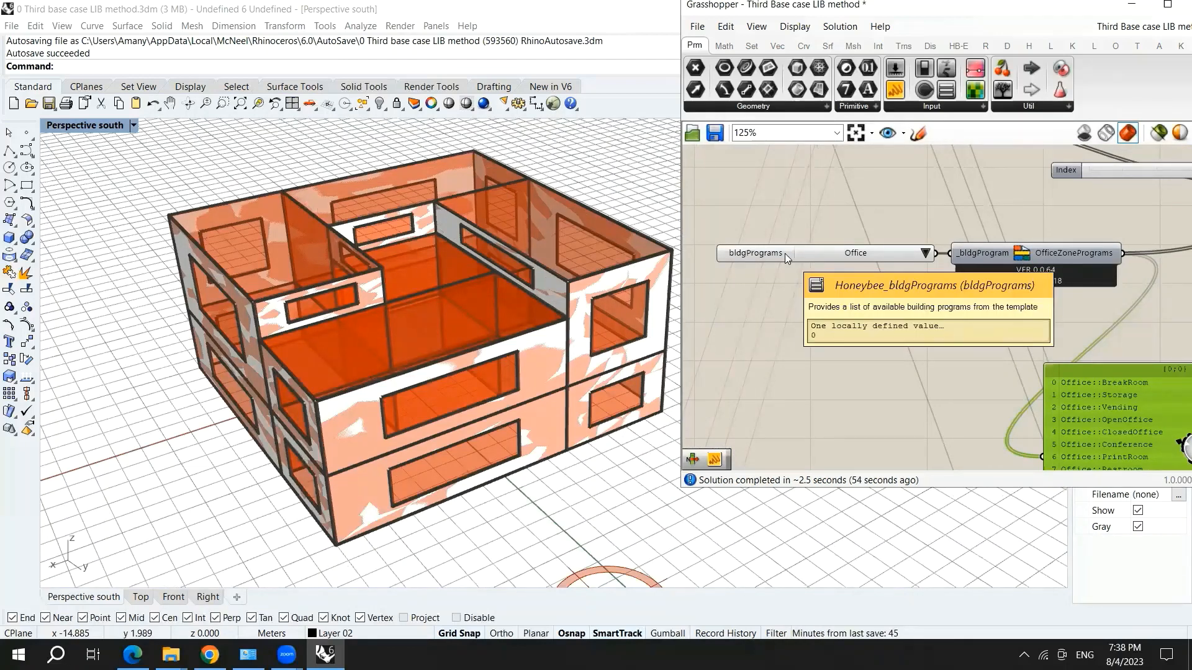
{"action": "left_click", "coordinate": [925, 253]}
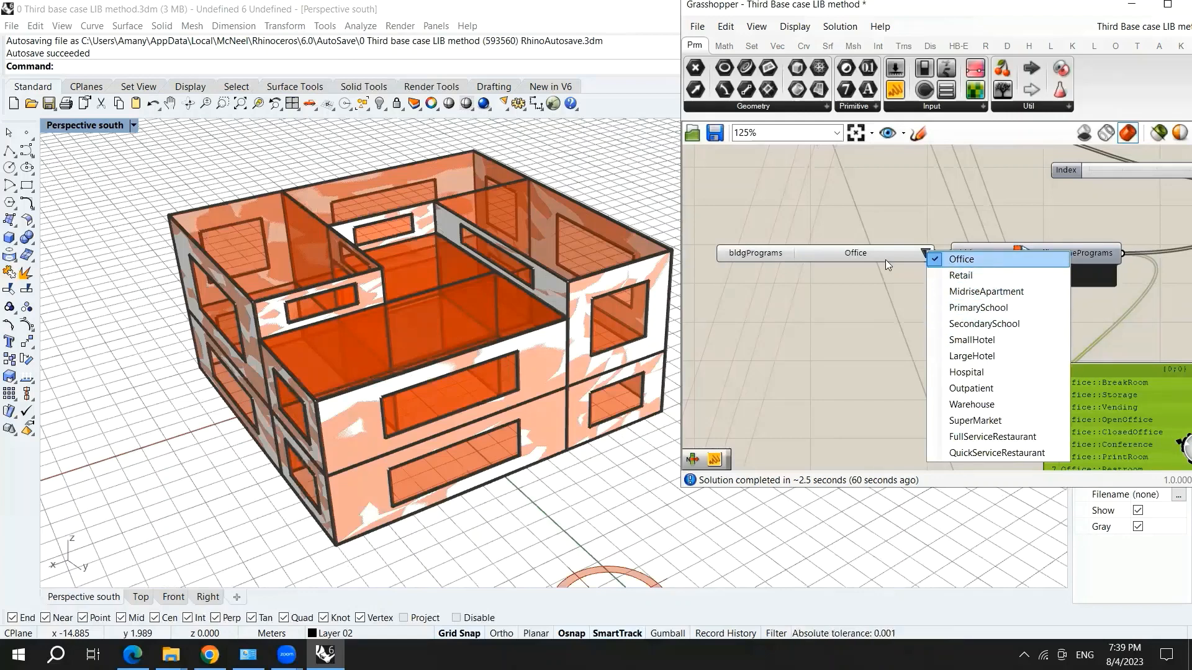
{"action": "scroll", "coordinate": [868, 309], "scroll_direction": "up", "scroll_amount": 1}
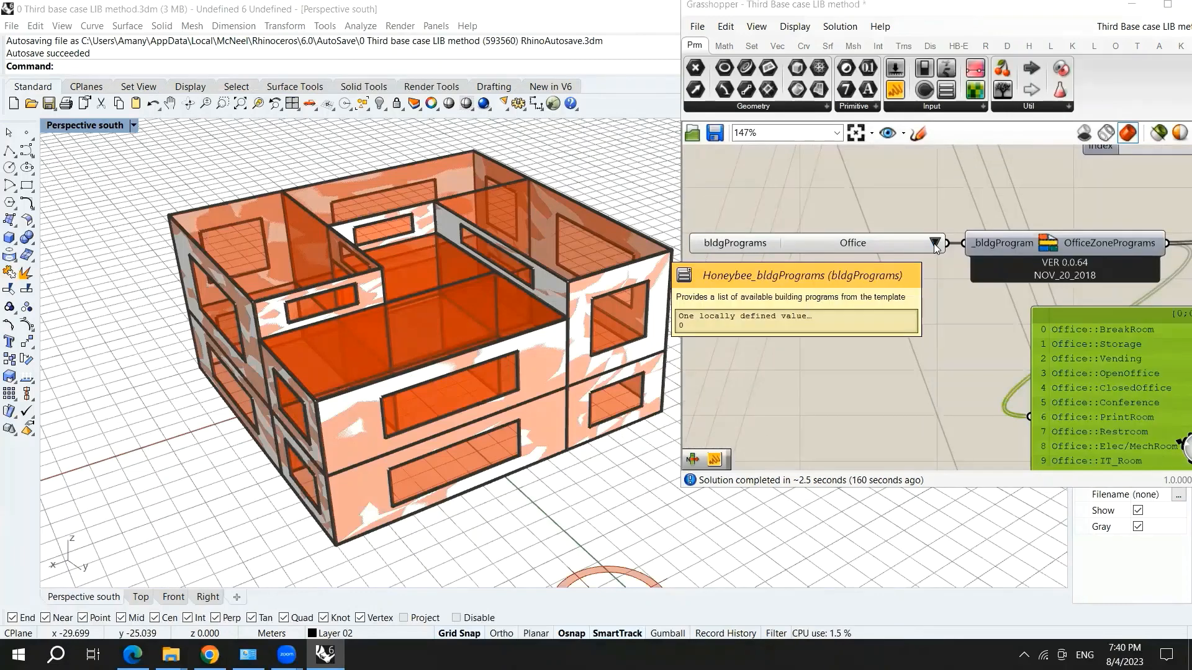
{"action": "left_click", "coordinate": [934, 243]}
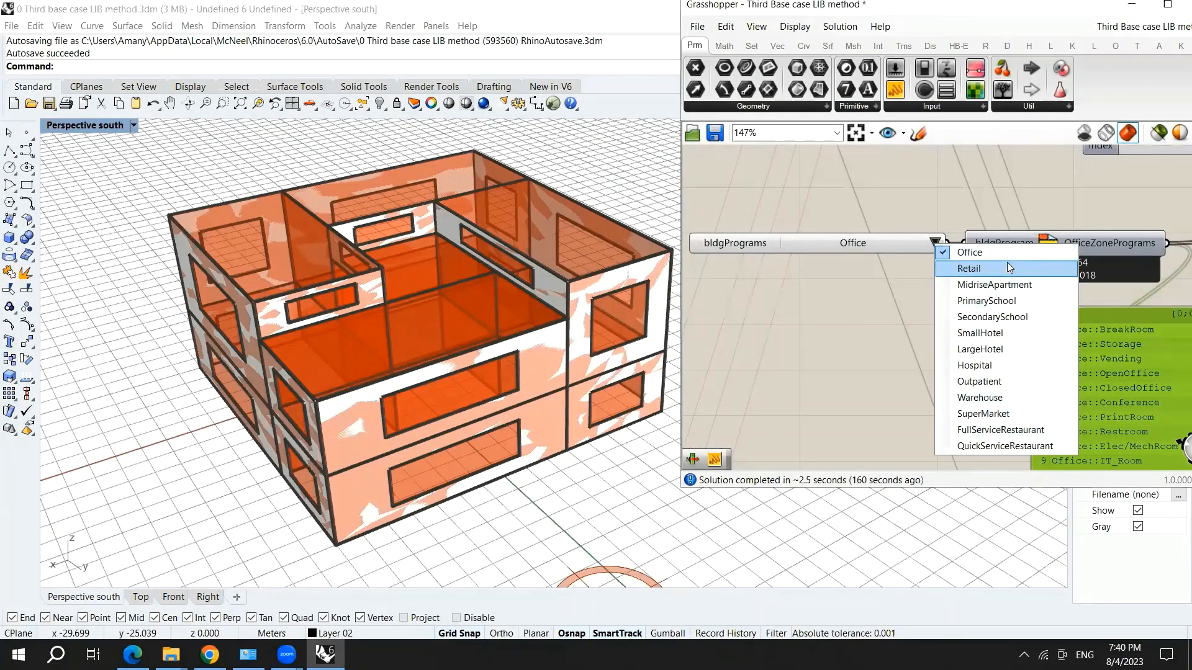
Move the office zone programs panel closer beneath ListZonePrograms and shrink it to fit its list.
{"action": "scroll", "coordinate": [829, 199], "scroll_direction": "down", "scroll_amount": 4}
{"action": "scroll", "coordinate": [899, 212], "scroll_direction": "up", "scroll_amount": 3}
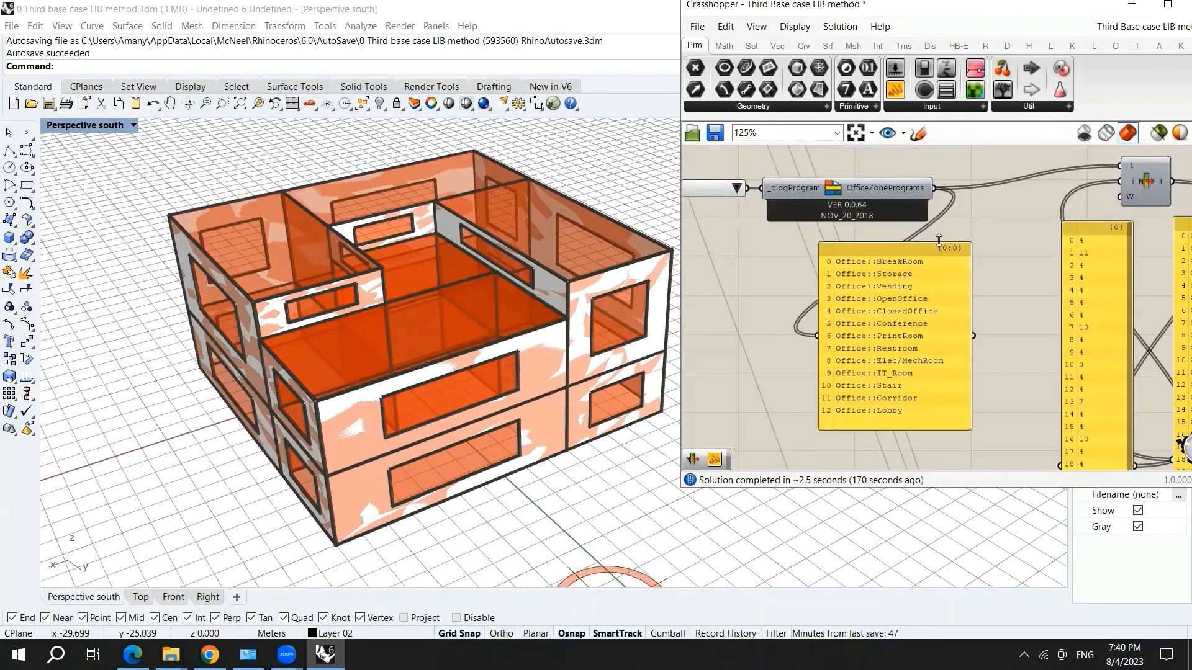
{"action": "left_click_drag", "start_coordinate": [907, 248], "coordinate": [905, 234]}
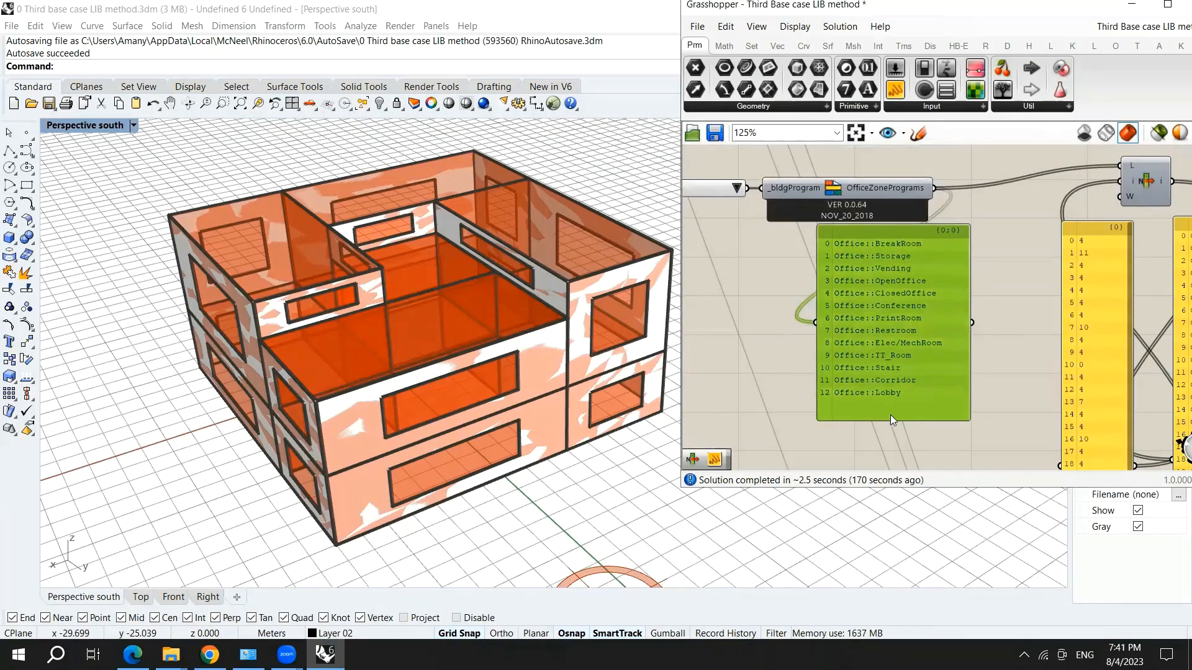
{"action": "left_click_drag", "start_coordinate": [890, 415], "coordinate": [892, 401]}
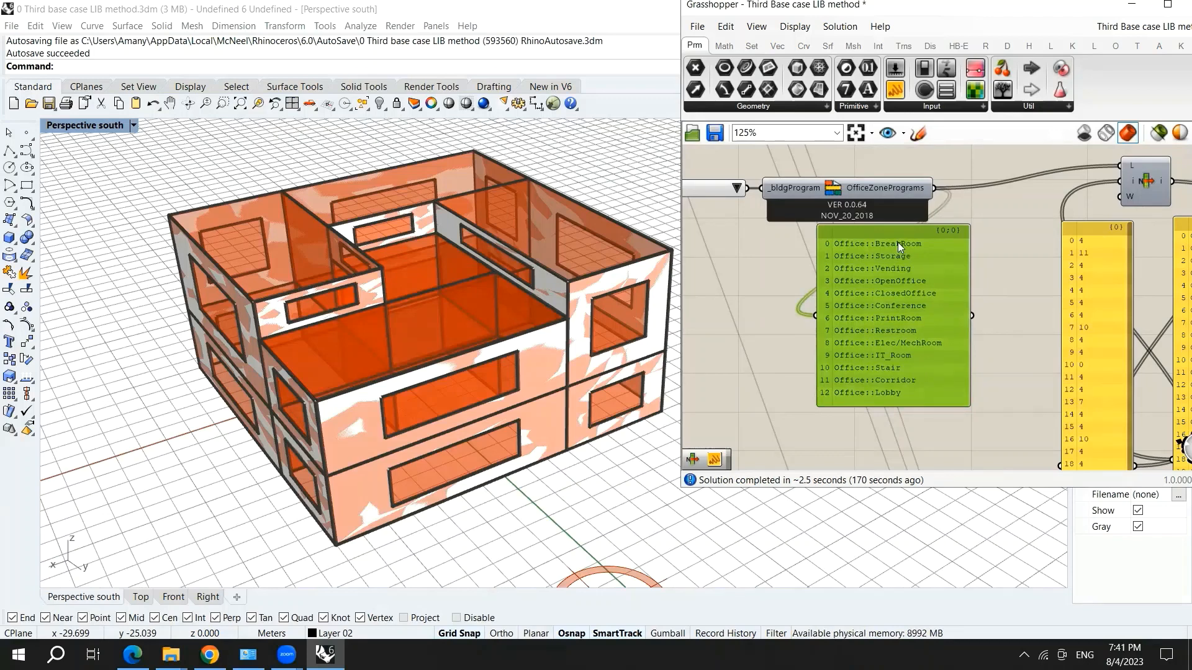
{"action": "scroll", "coordinate": [898, 242], "scroll_direction": "up", "scroll_amount": 3}
{"action": "scroll", "coordinate": [894, 225], "scroll_direction": "down", "scroll_amount": 4}
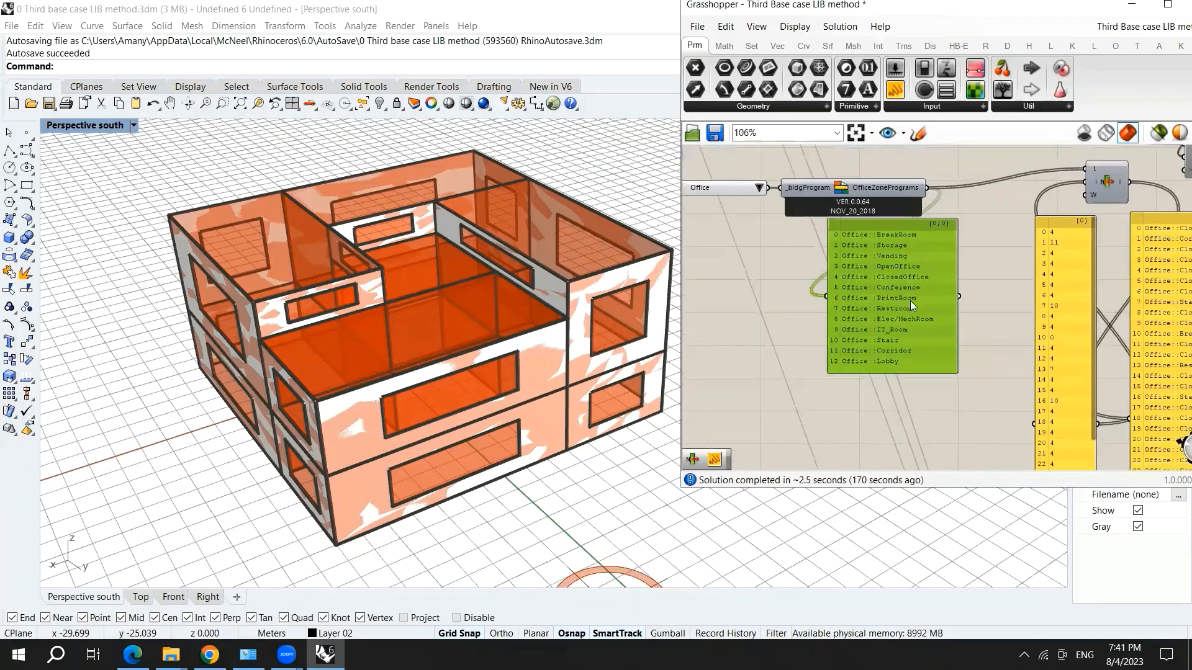
{"action": "scroll", "coordinate": [910, 300], "scroll_direction": "up", "scroll_amount": 2}
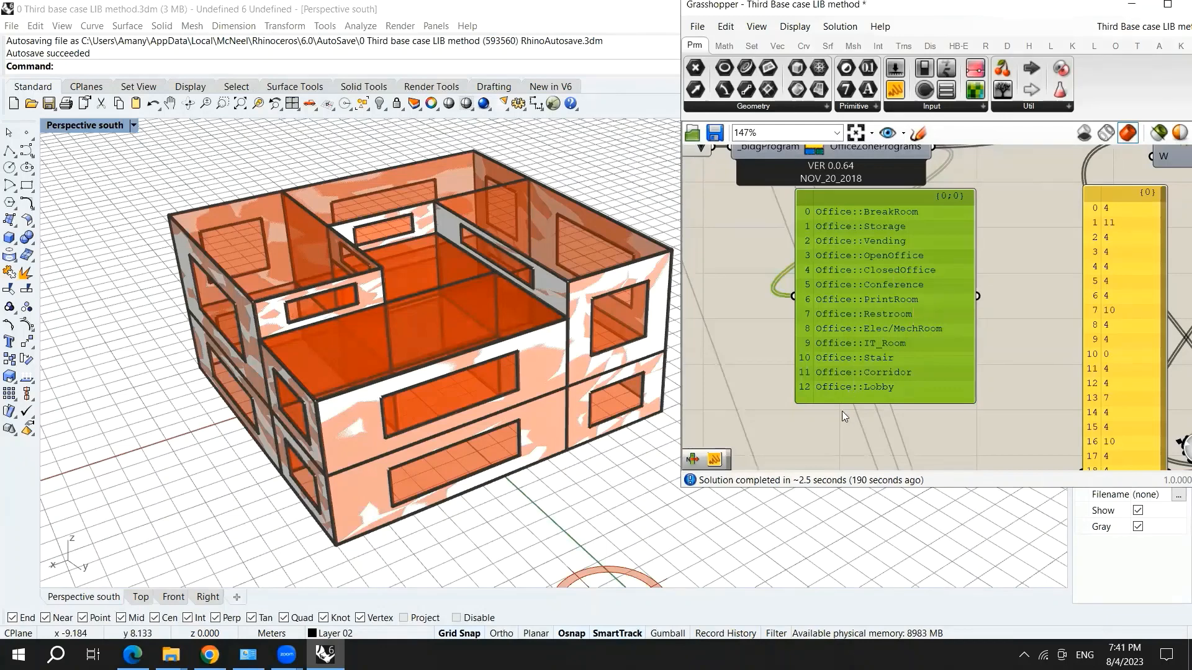
Move the Index slider and its List Item component farther from the Masses2Zones group, above the ListZonePrograms row.
{"action": "scroll", "coordinate": [906, 384], "scroll_direction": "down", "scroll_amount": 5}
{"action": "scroll", "coordinate": [939, 268], "scroll_direction": "up", "scroll_amount": 2}
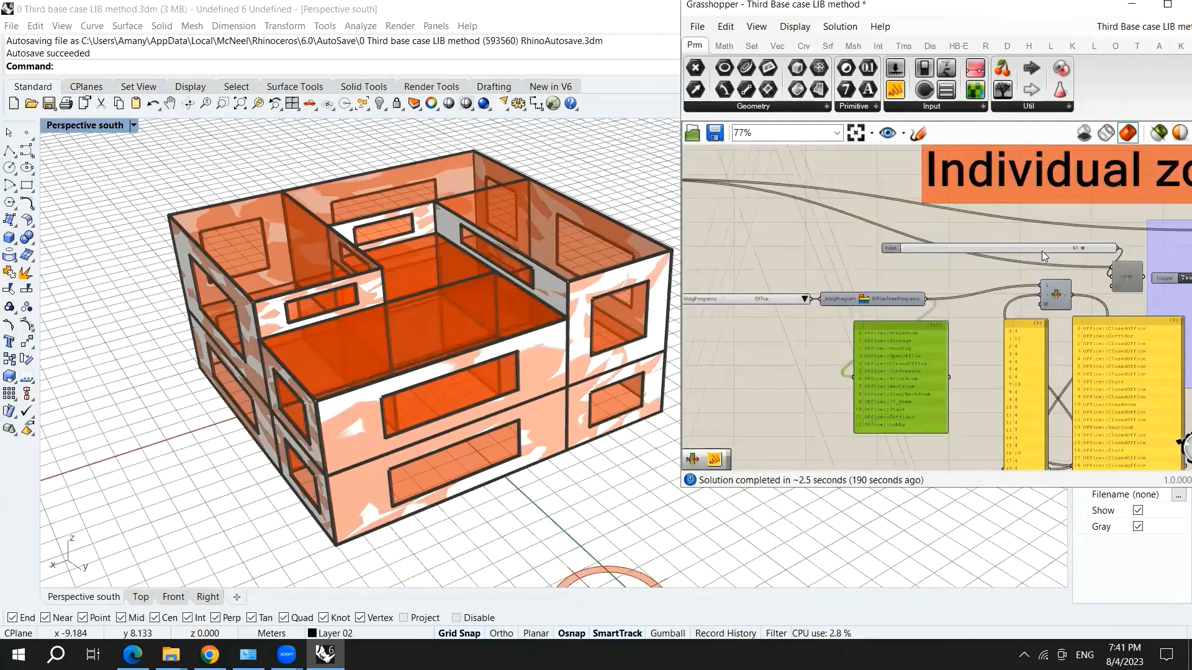
{"action": "left_click", "coordinate": [858, 260]}
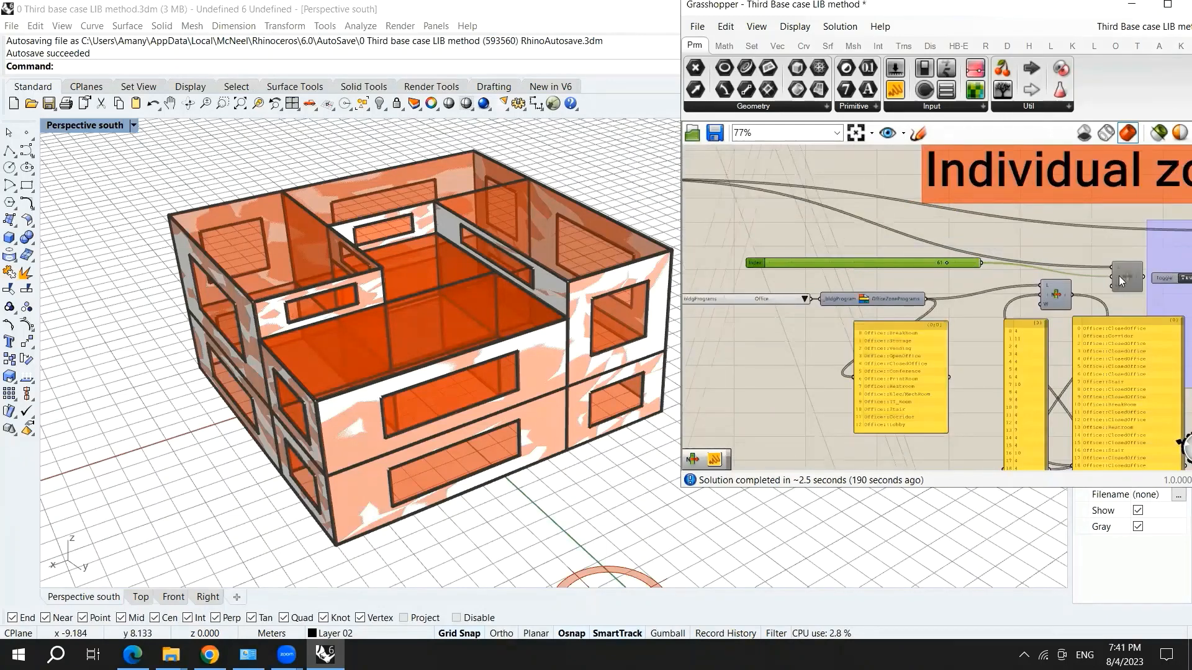
{"action": "left_click_drag", "start_coordinate": [1121, 280], "coordinate": [1015, 257]}
{"action": "scroll", "coordinate": [956, 259], "scroll_direction": "up", "scroll_amount": 2}
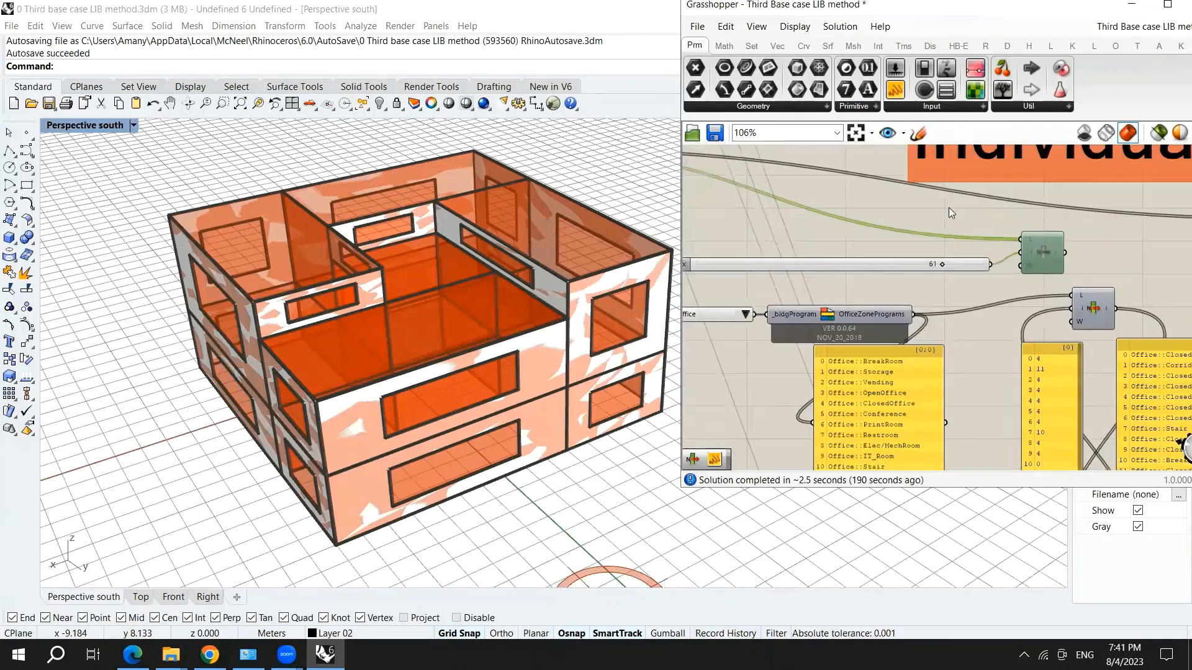
{"action": "scroll", "coordinate": [948, 208], "scroll_direction": "down", "scroll_amount": 10}
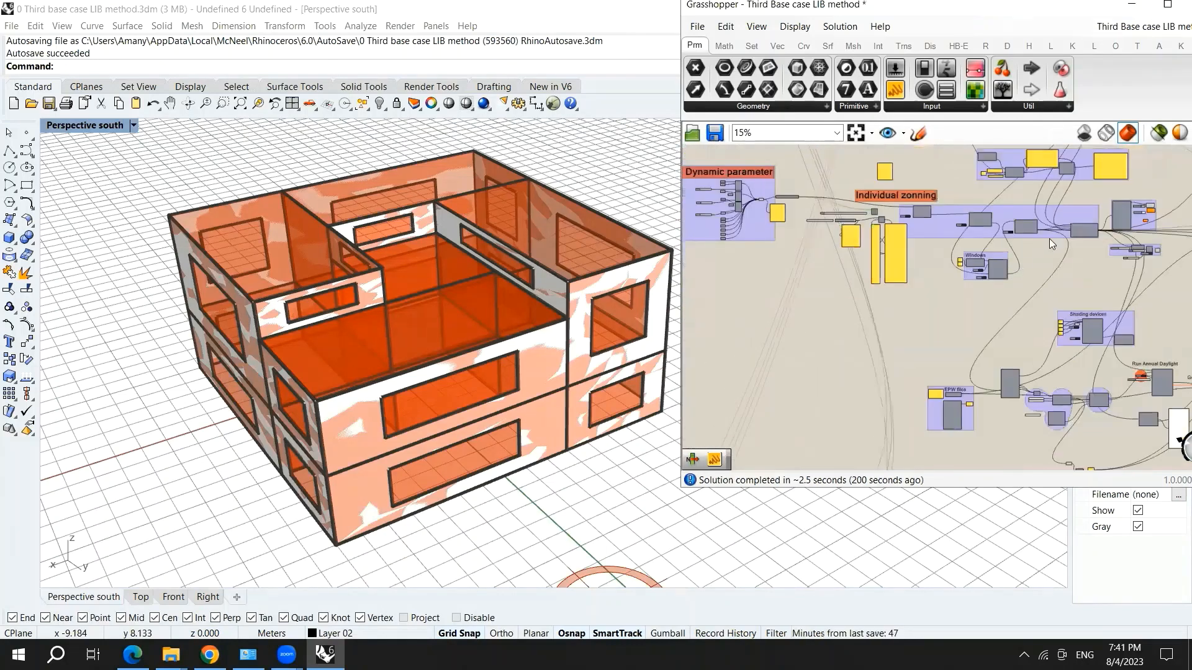
Delete the Index slider and its connected List Item component above the ListZonePrograms row.
{"action": "scroll", "coordinate": [832, 212], "scroll_direction": "up", "scroll_amount": 6}
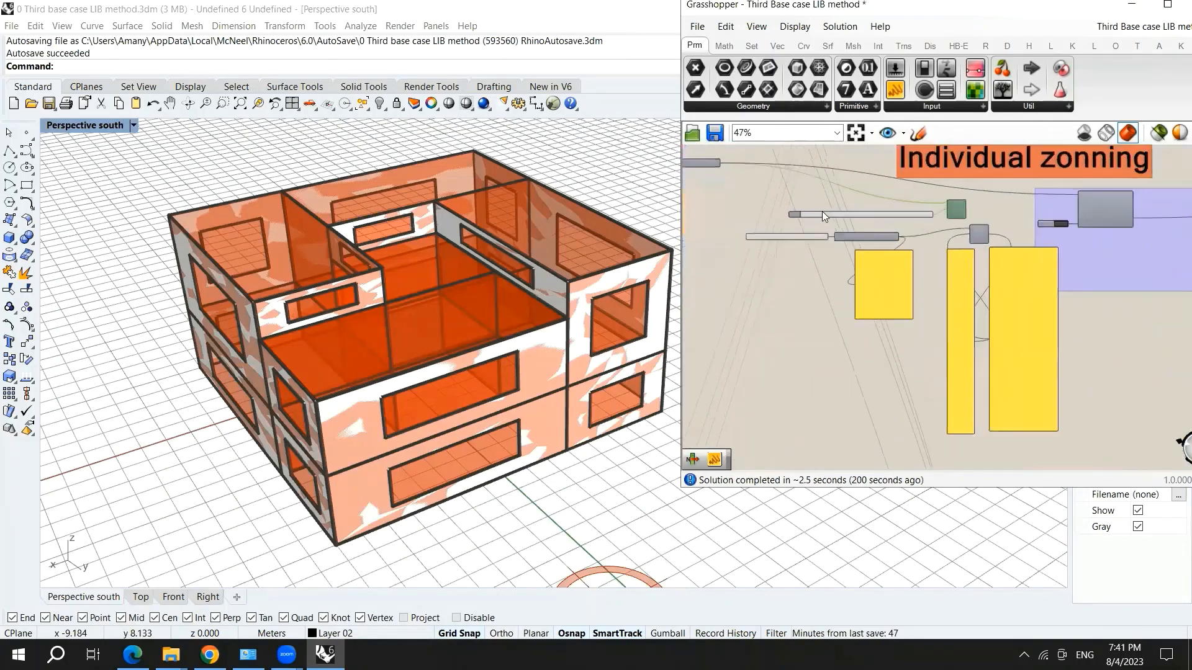
{"action": "scroll", "coordinate": [822, 211], "scroll_direction": "down", "scroll_amount": 6}
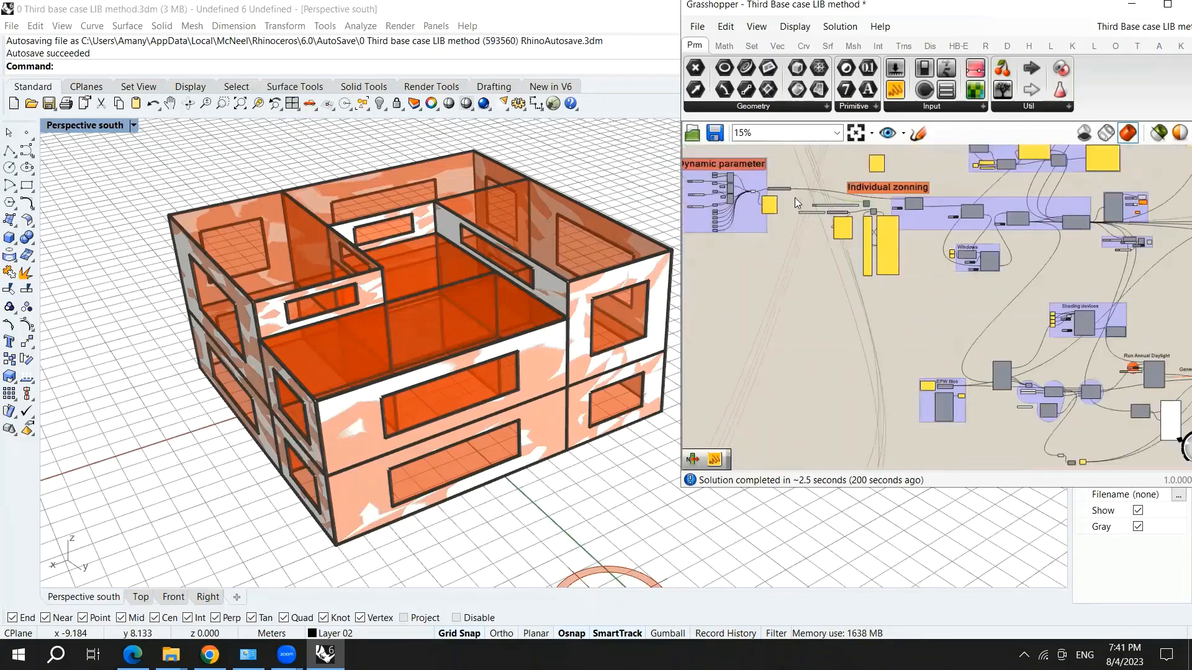
{"action": "scroll", "coordinate": [807, 192], "scroll_direction": "up", "scroll_amount": 10}
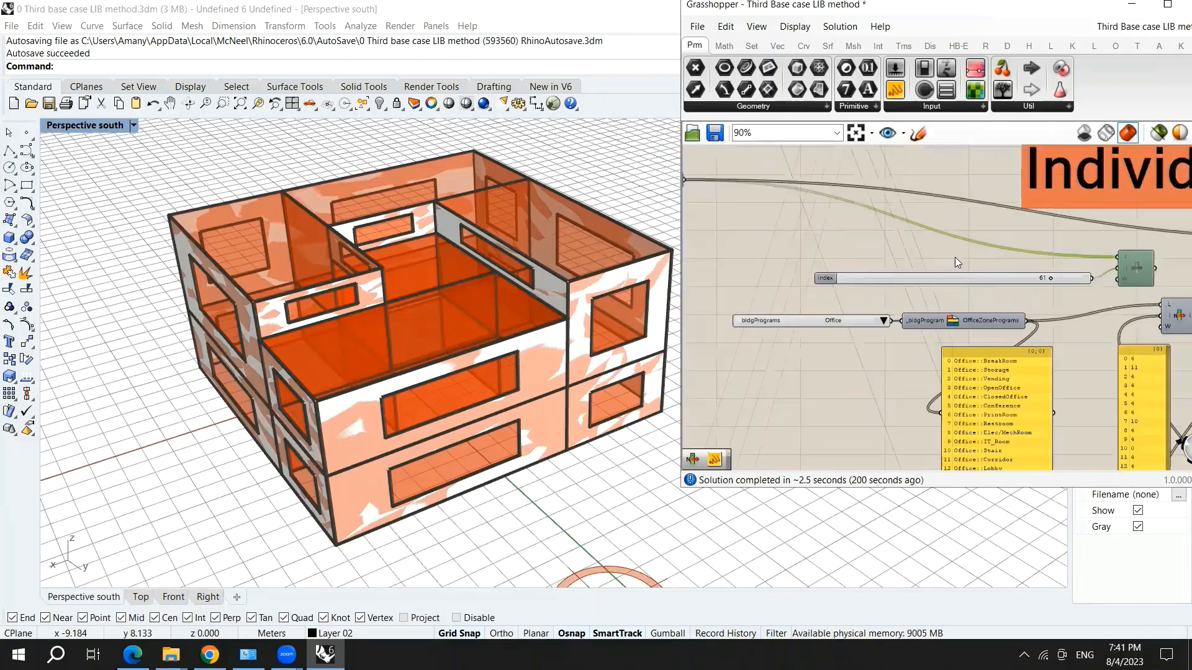
{"action": "scroll", "coordinate": [1033, 270], "scroll_direction": "down", "scroll_amount": 3}
{"action": "scroll", "coordinate": [1089, 279], "scroll_direction": "up", "scroll_amount": 4}
{"action": "left_click_drag", "start_coordinate": [1091, 278], "coordinate": [963, 221]}
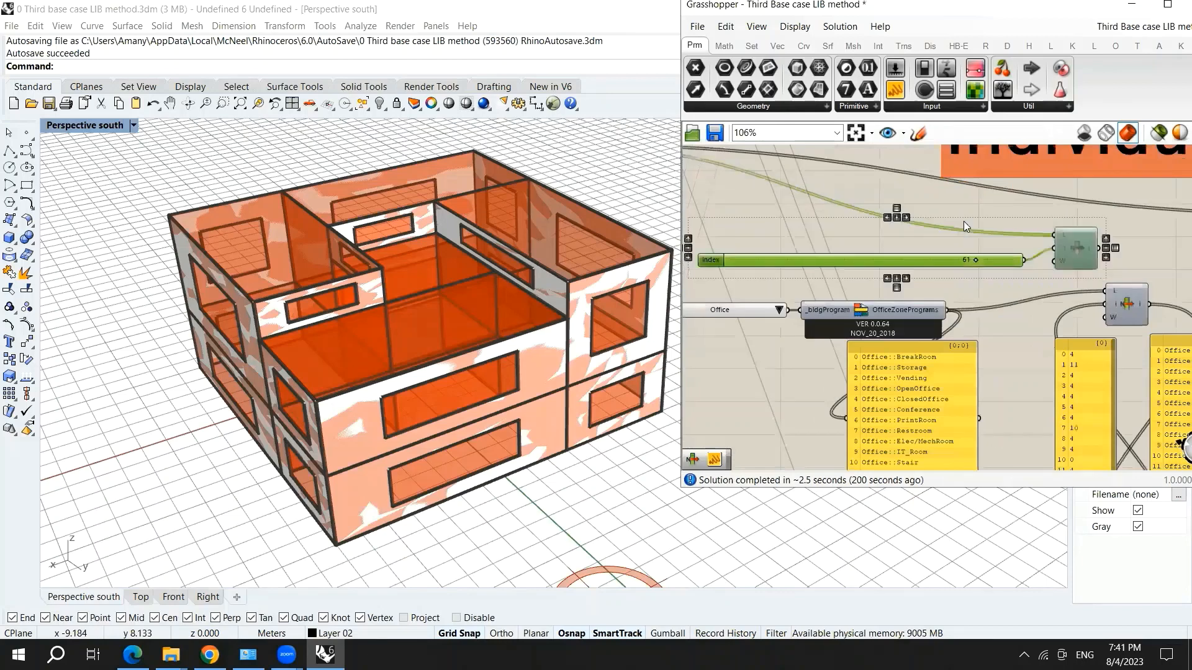
{"action": "key", "text": "Delete"}
{"action": "scroll", "coordinate": [965, 220], "scroll_direction": "down", "scroll_amount": 4}
{"action": "right_click_drag", "start_coordinate": [798, 207], "coordinate": [925, 245]}
{"action": "scroll", "coordinate": [925, 244], "scroll_direction": "up", "scroll_amount": 5}
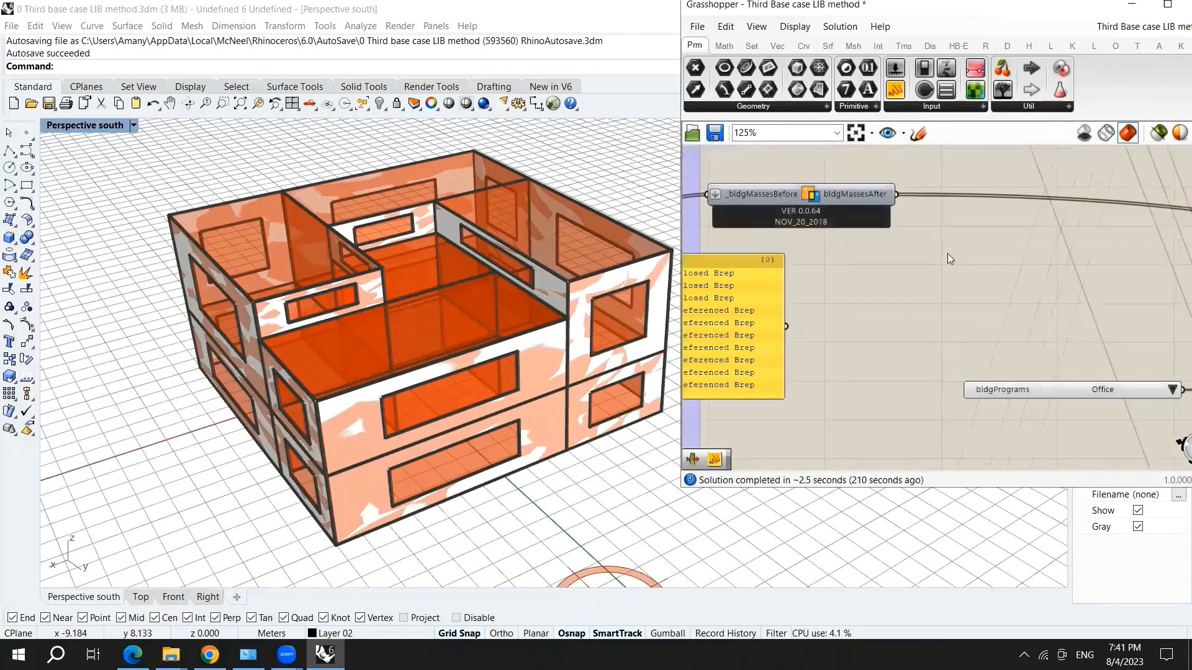
{"action": "double_click", "coordinate": [948, 256]}
{"action": "type", "text": "list"}
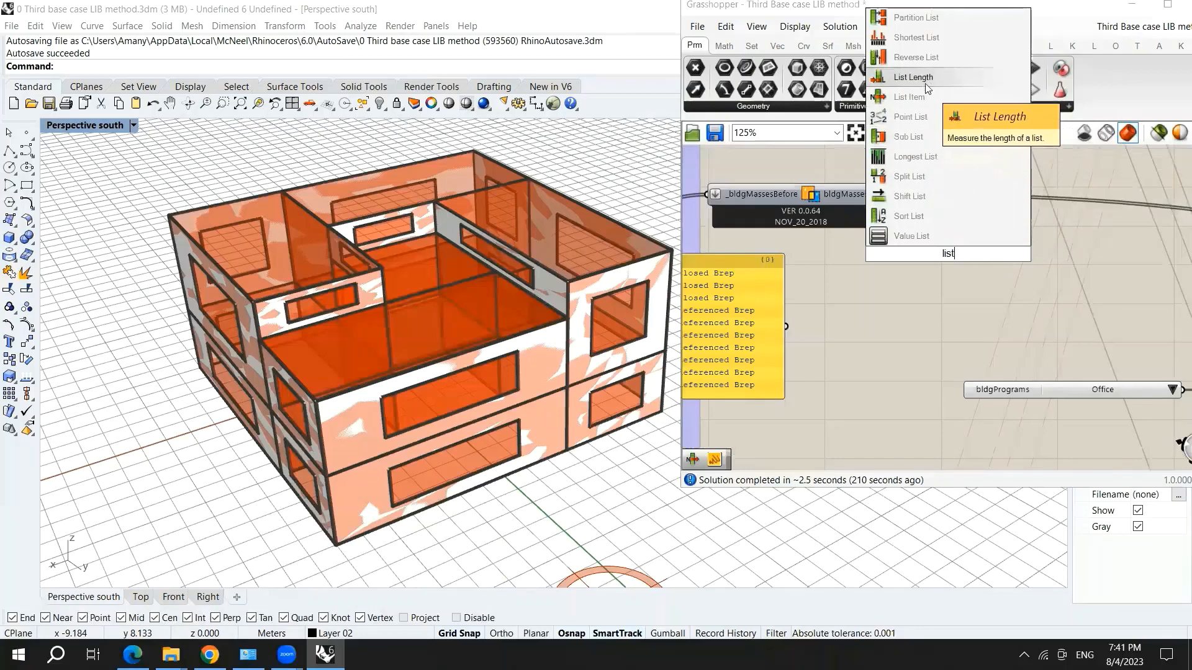
{"action": "left_click", "coordinate": [947, 275]}
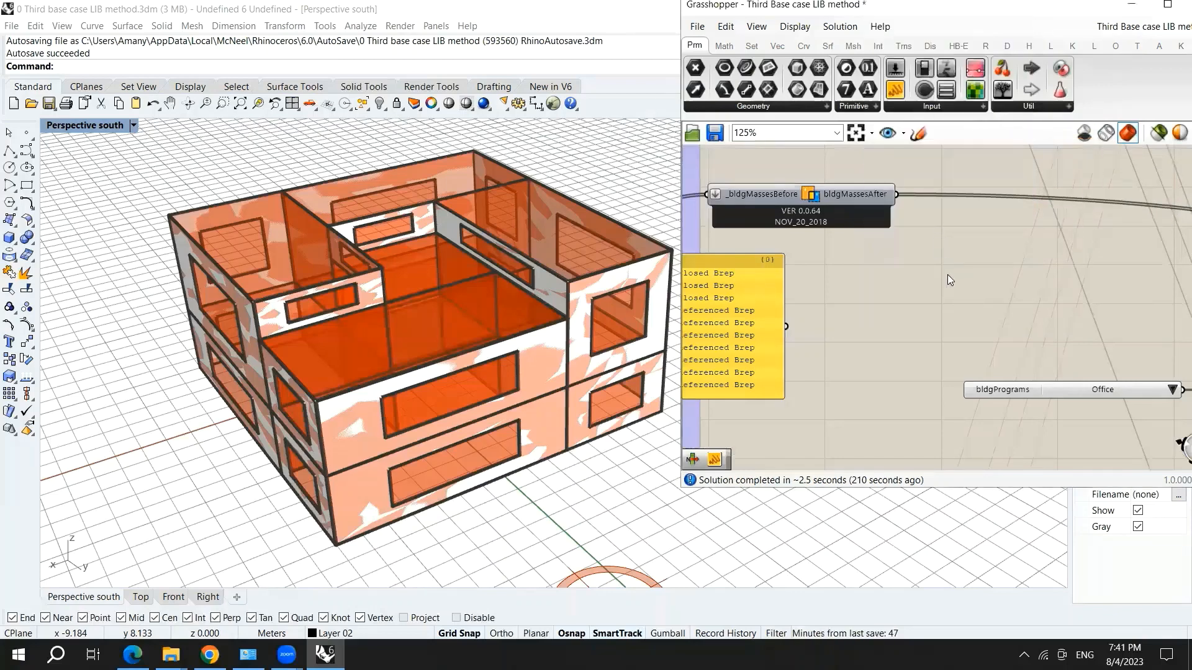
{"action": "type", "text": "TEm"}
Add a List Item component beside IntersectMasses and wire the bldgMassesAfter output into its list input.
{"action": "double_click", "coordinate": [950, 274]}
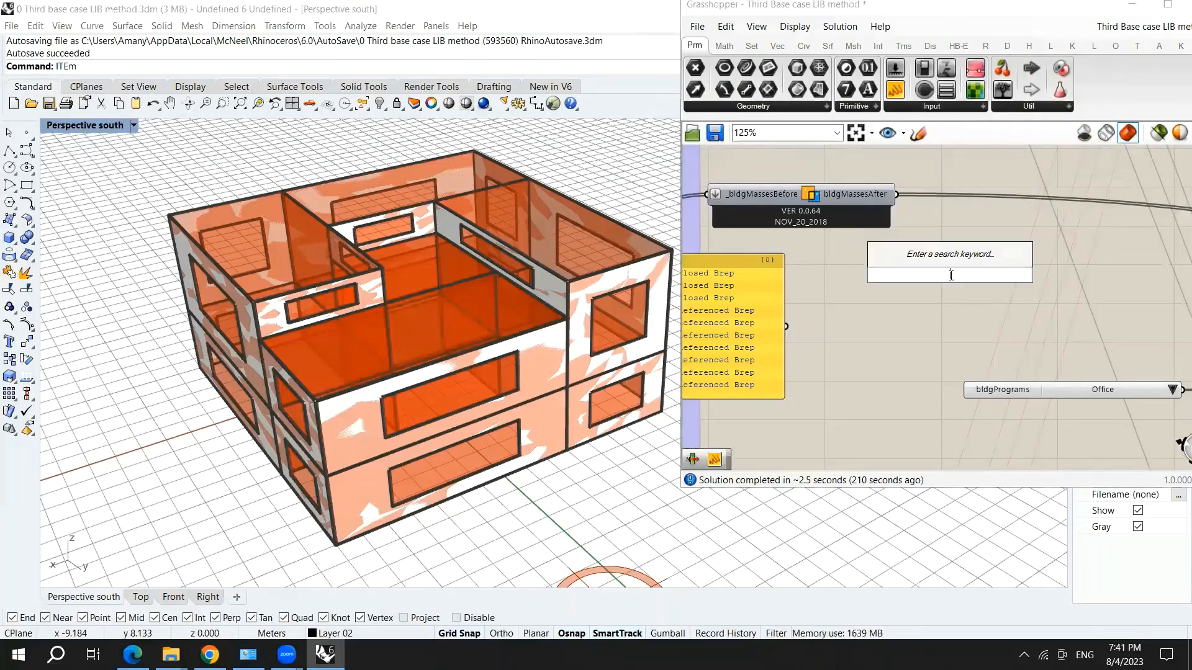
{"action": "type", "text": "item"}
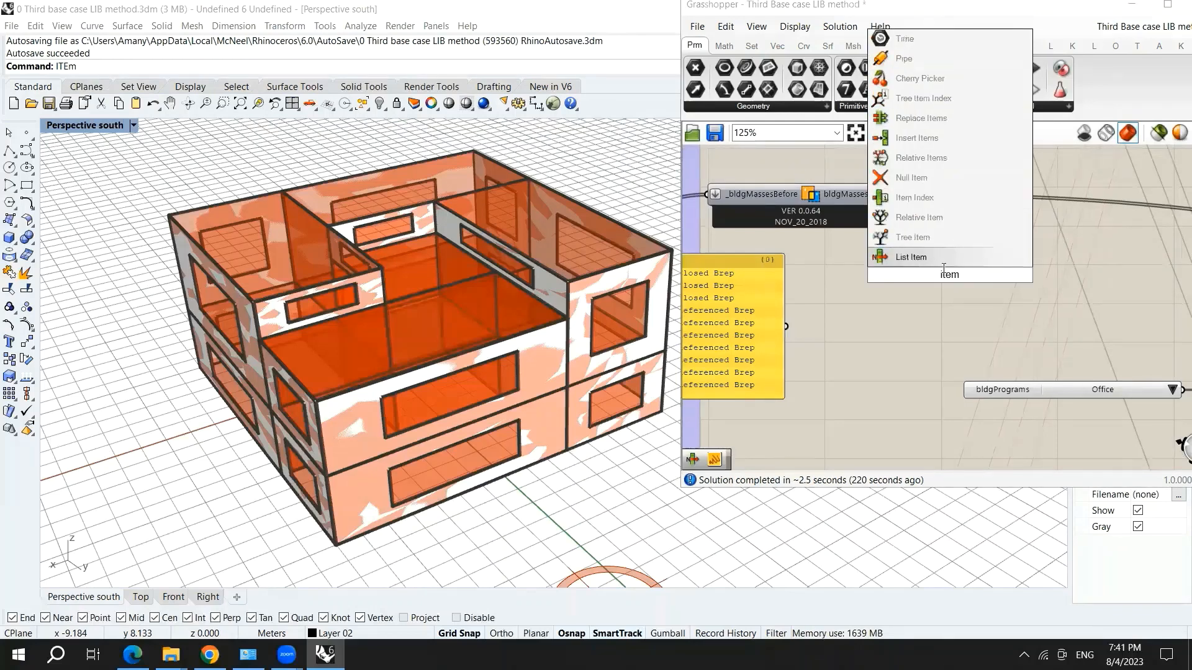
{"action": "key", "text": "Return"}
{"action": "left_click_drag", "start_coordinate": [938, 265], "coordinate": [973, 256]}
{"action": "left_click_drag", "start_coordinate": [897, 194], "coordinate": [961, 251]}
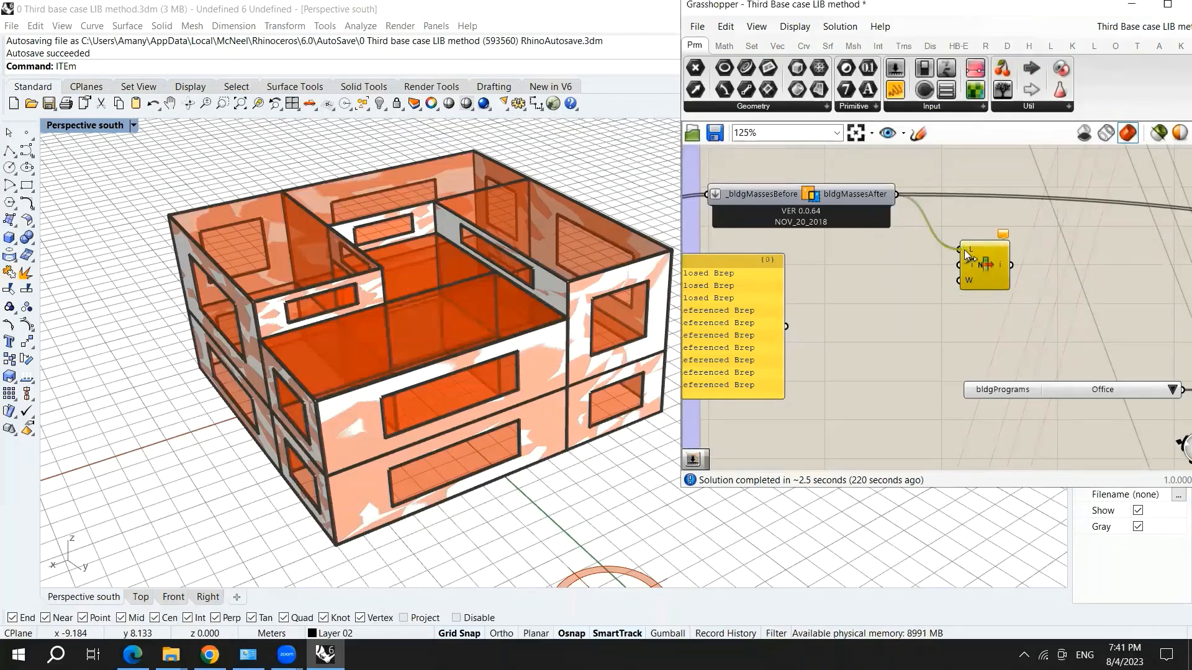
{"action": "left_click", "coordinate": [998, 271]}
{"action": "double_click", "coordinate": [889, 273]}
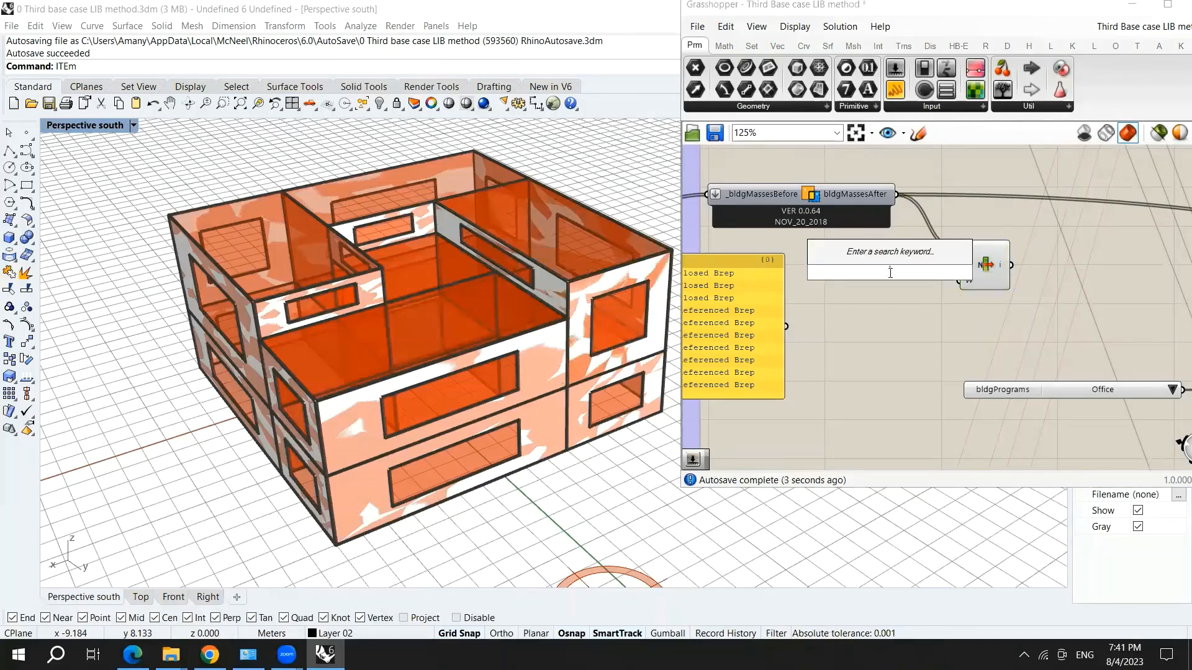
{"action": "left_click", "coordinate": [880, 290]}
{"action": "type", "text": "ITEm0"}
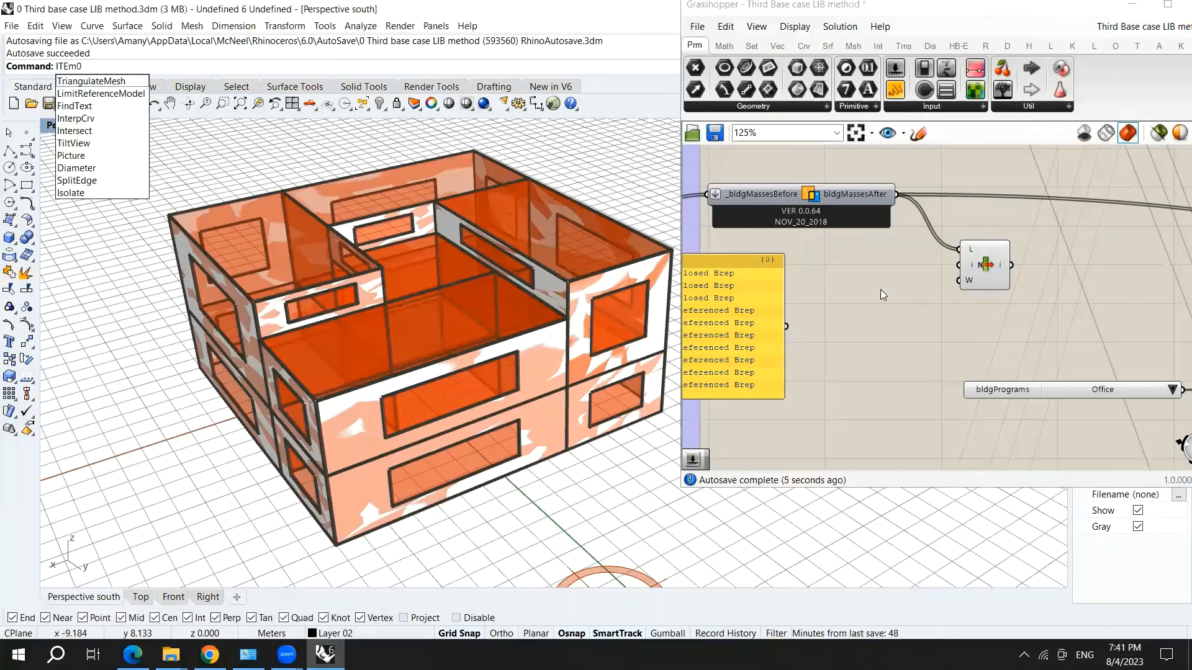
{"action": "key", "text": "Return"}
Add a number slider with value 5, wire it to the List Item's index input and place the component farther from the slider.
{"action": "double_click", "coordinate": [879, 294]}
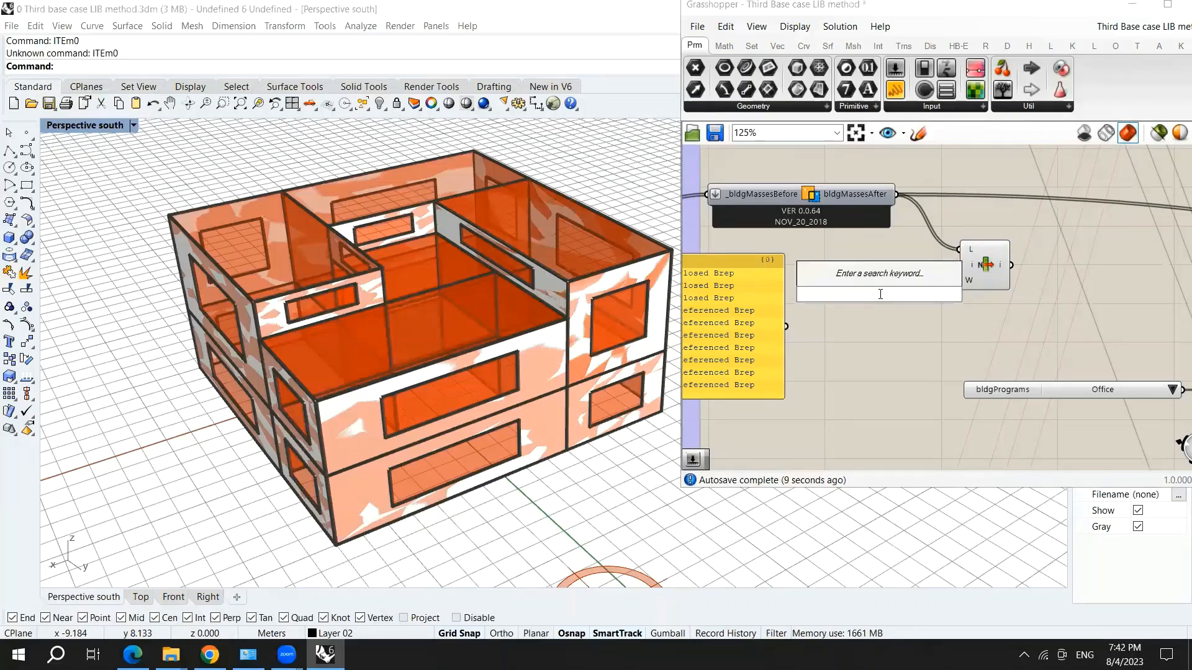
{"action": "type", "text": "5"}
{"action": "key", "text": "Return"}
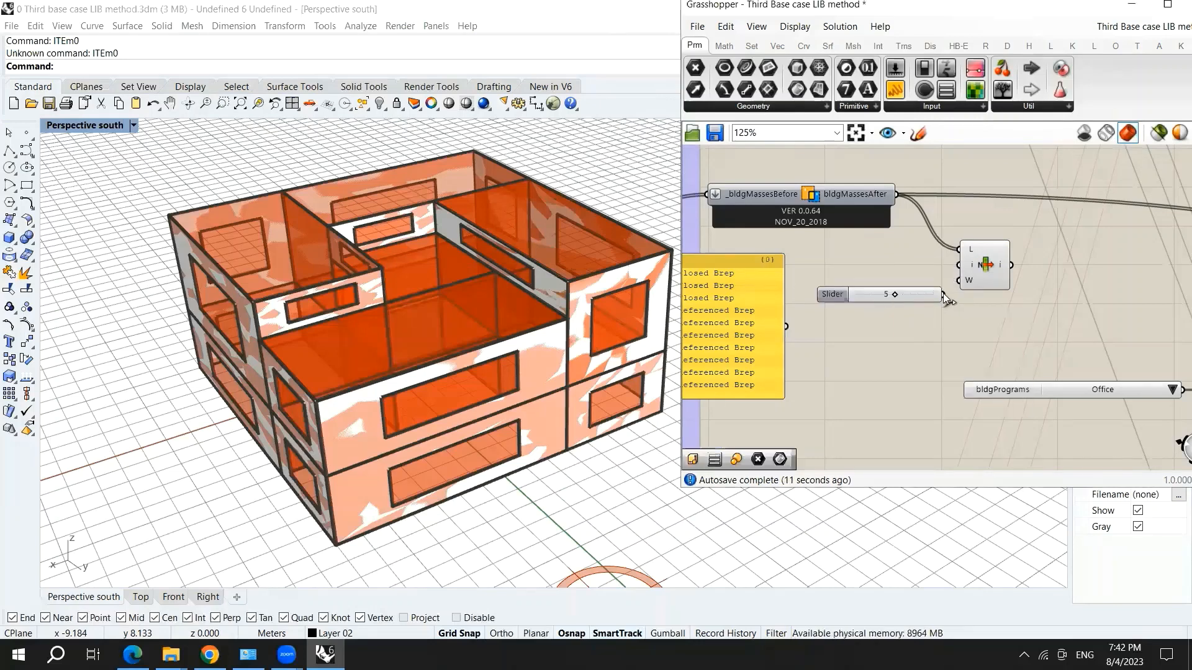
{"action": "left_click_drag", "start_coordinate": [944, 296], "coordinate": [960, 265]}
{"action": "left_click_drag", "start_coordinate": [1039, 273], "coordinate": [1035, 266]}
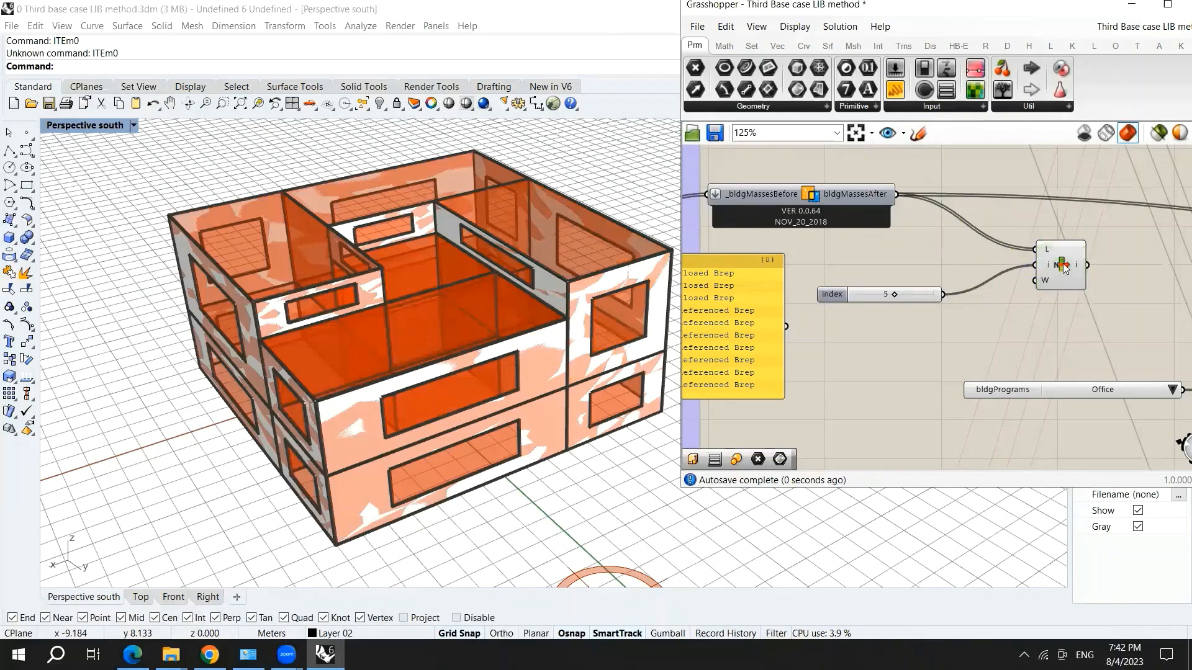
Turn off the preview of the parameter that collects all building volumes in the Dynamic parameter group.
{"action": "scroll", "coordinate": [1041, 258], "scroll_direction": "down", "scroll_amount": 4}
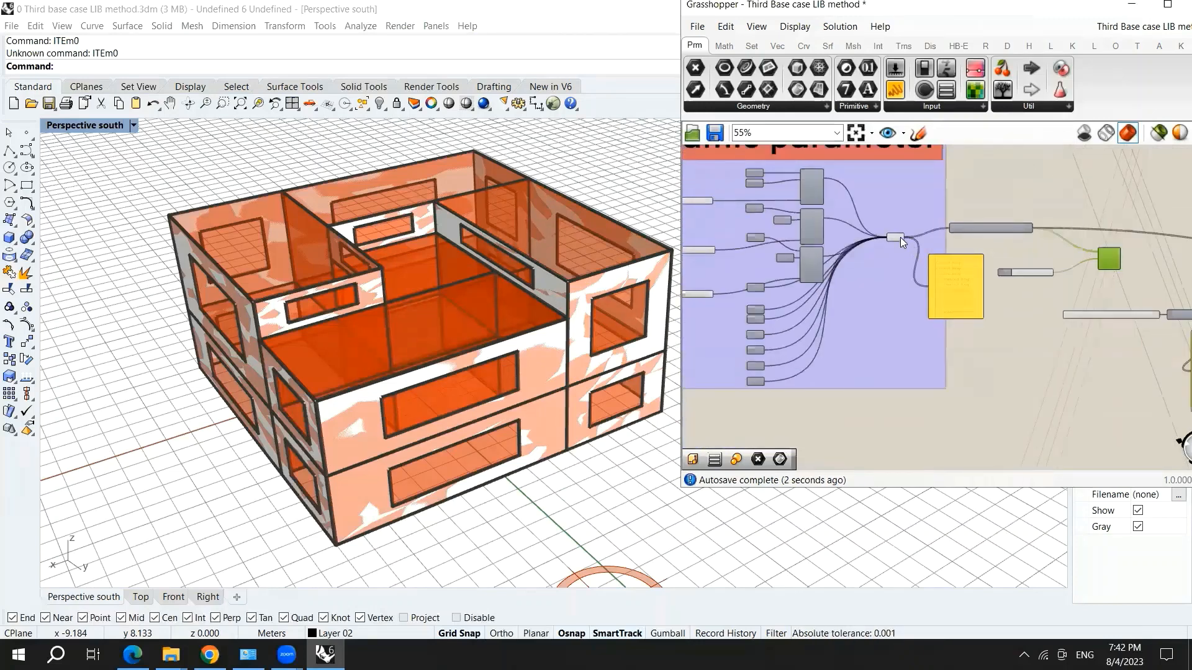
{"action": "left_click", "coordinate": [898, 237]}
{"action": "right_click", "coordinate": [961, 386]}
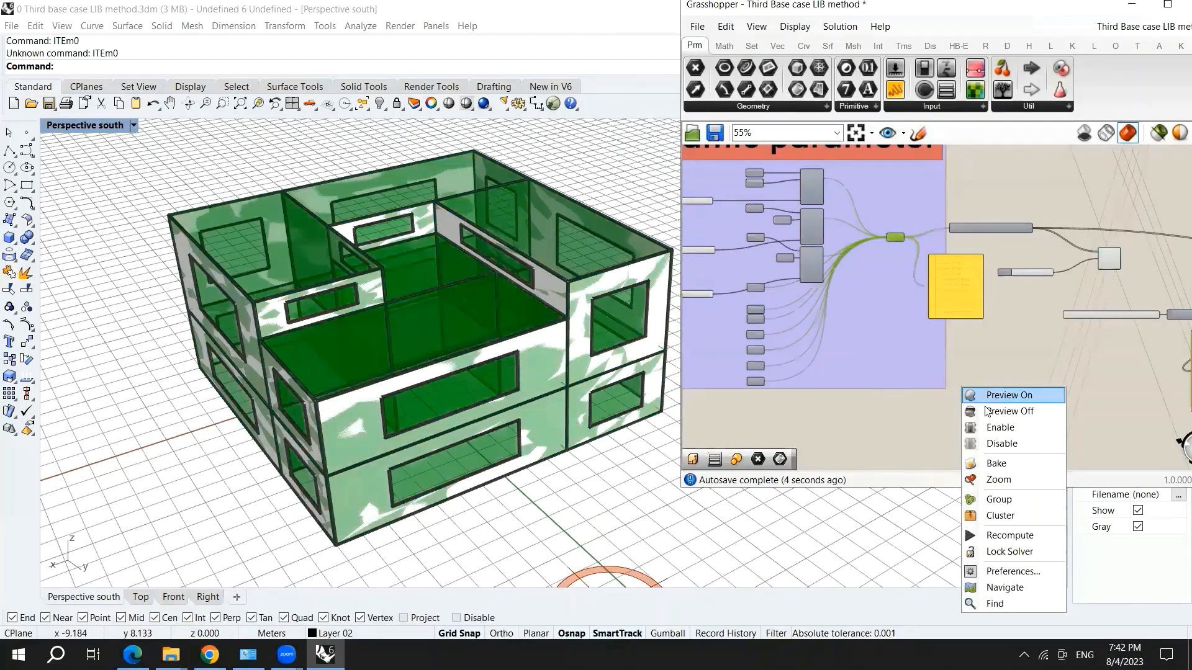
{"action": "left_click", "coordinate": [993, 414]}
{"action": "scroll", "coordinate": [1005, 289], "scroll_direction": "up", "scroll_amount": 3}
{"action": "scroll", "coordinate": [798, 289], "scroll_direction": "down", "scroll_amount": 3}
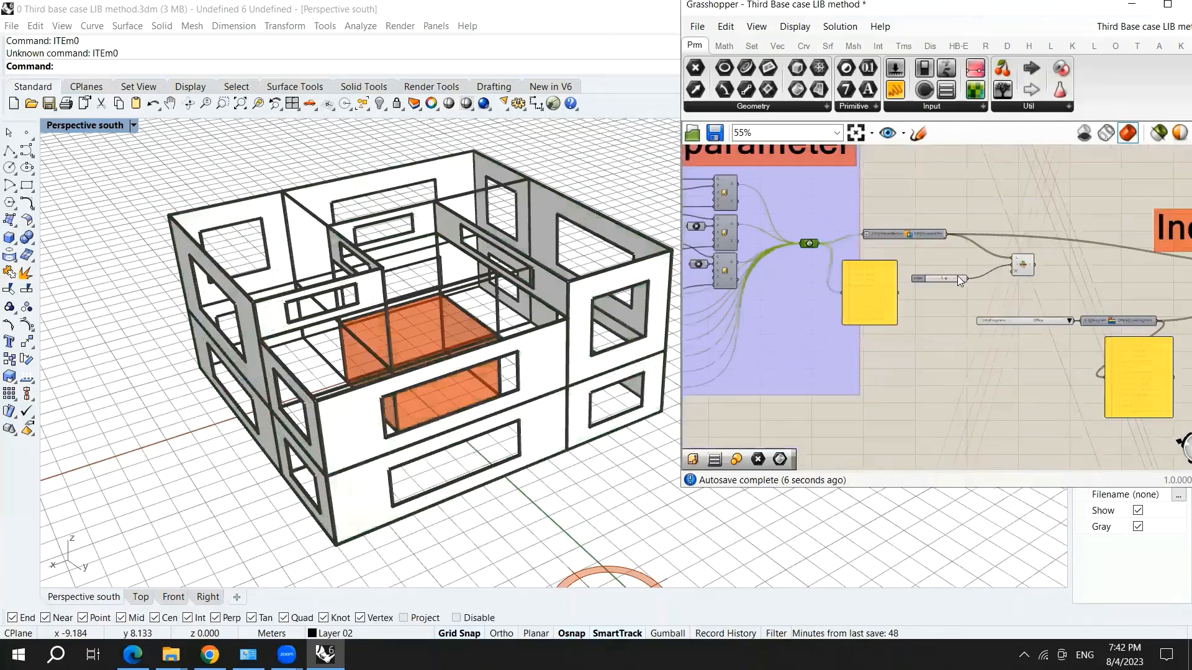
Select the new List Item component and examine which building volume its Index slider picks in the Rhino viewport.
{"action": "scroll", "coordinate": [966, 275], "scroll_direction": "up", "scroll_amount": 7}
{"action": "left_click", "coordinate": [1149, 237]}
{"action": "left_click_drag", "start_coordinate": [1149, 237], "coordinate": [1115, 238]}
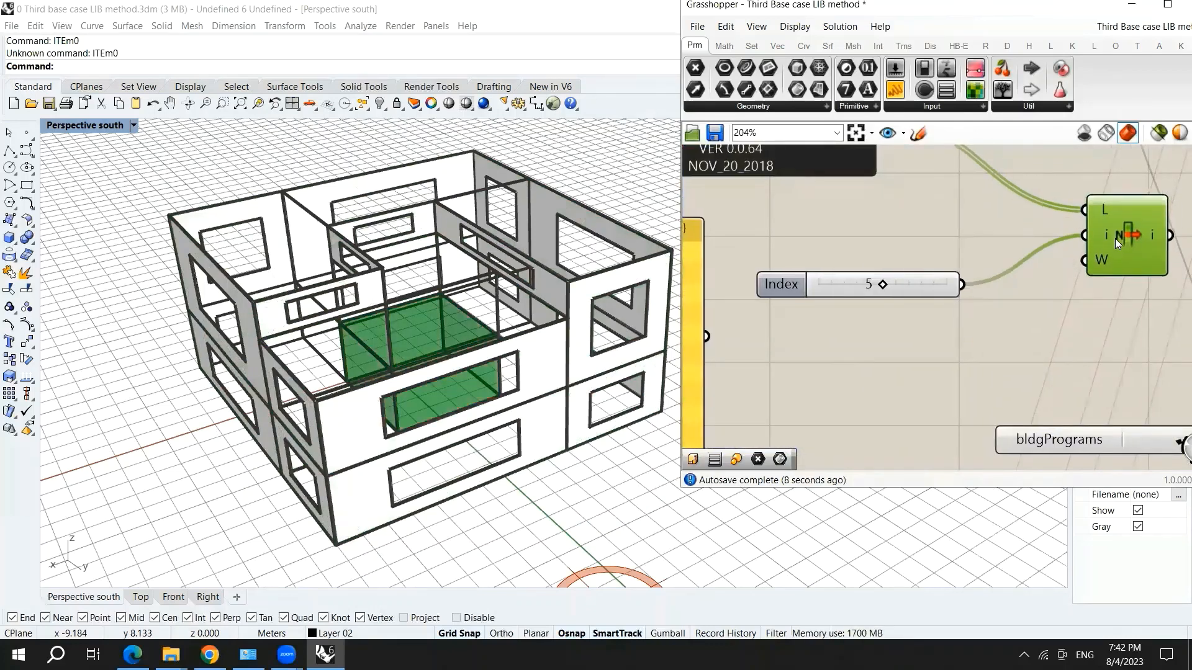
{"action": "scroll", "coordinate": [919, 297], "scroll_direction": "down", "scroll_amount": 3}
{"action": "scroll", "coordinate": [907, 276], "scroll_direction": "up", "scroll_amount": 3}
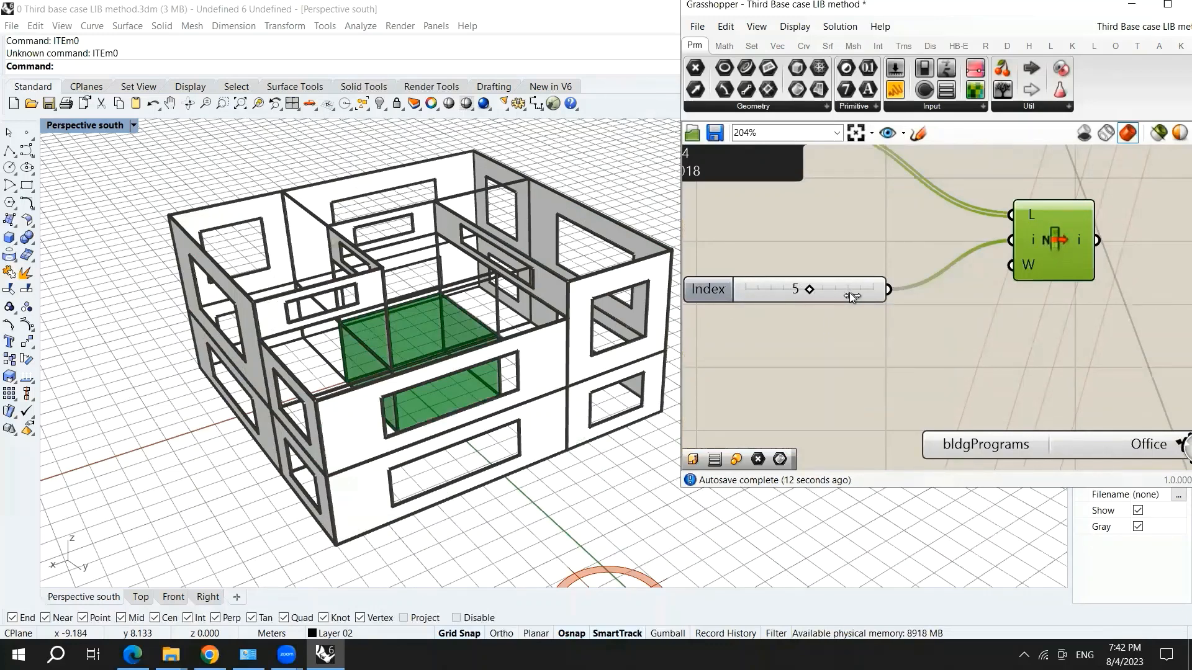
{"action": "left_click_drag", "start_coordinate": [849, 293], "coordinate": [807, 299]}
Clear the whole list of zone program indices in the panel feeding the List Item beside ListZonePrograms.
{"action": "scroll", "coordinate": [817, 248], "scroll_direction": "down", "scroll_amount": 5}
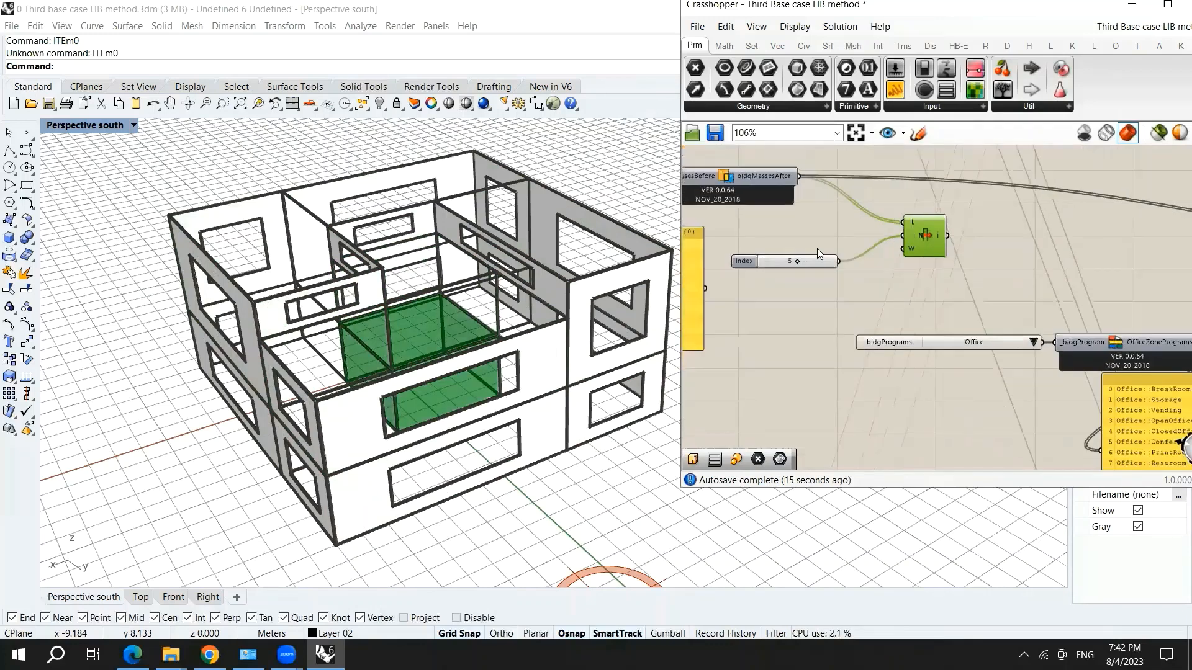
{"action": "scroll", "coordinate": [888, 280], "scroll_direction": "down", "scroll_amount": 1}
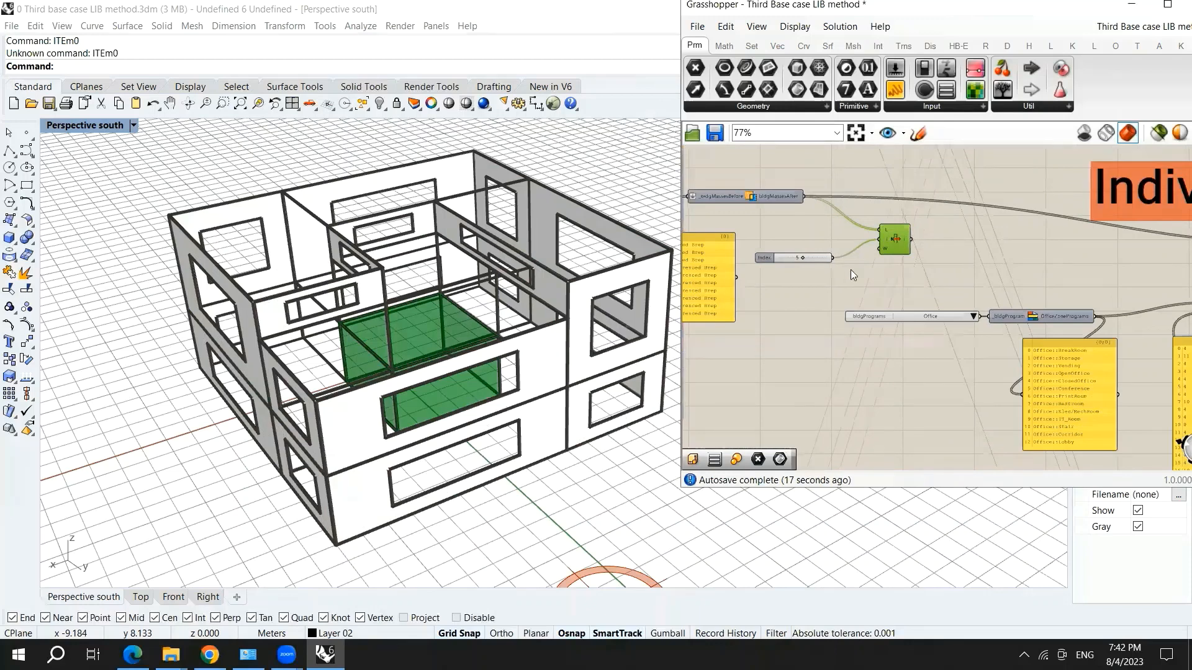
{"action": "scroll", "coordinate": [775, 272], "scroll_direction": "up", "scroll_amount": 2}
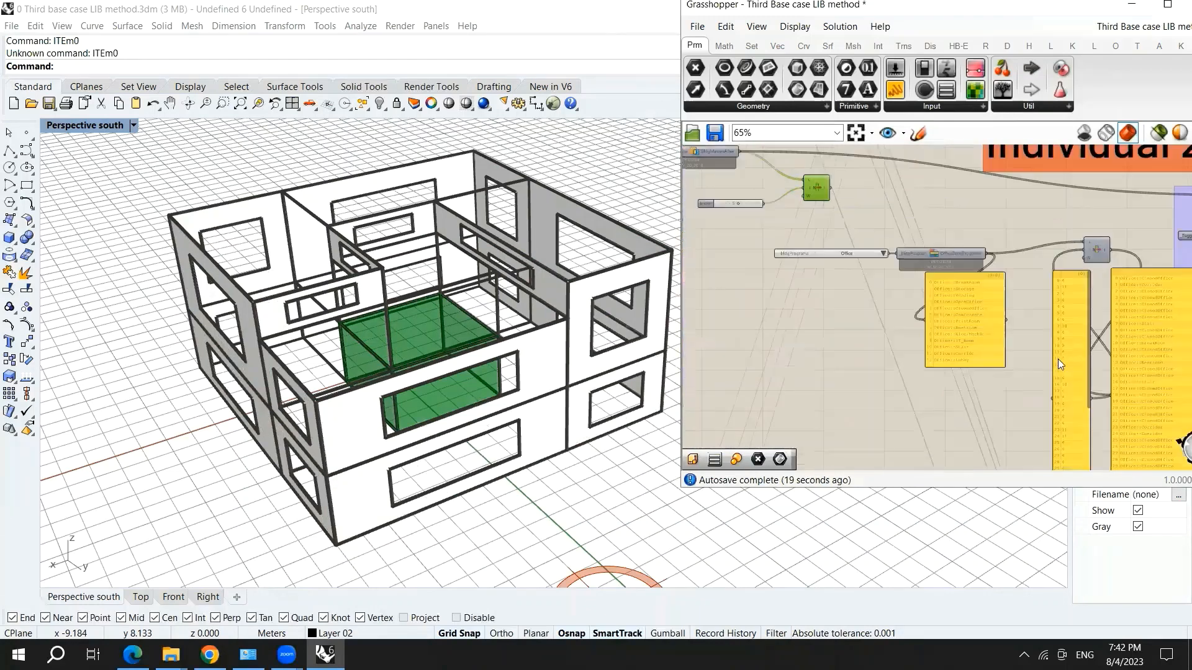
{"action": "double_click", "coordinate": [1071, 329]}
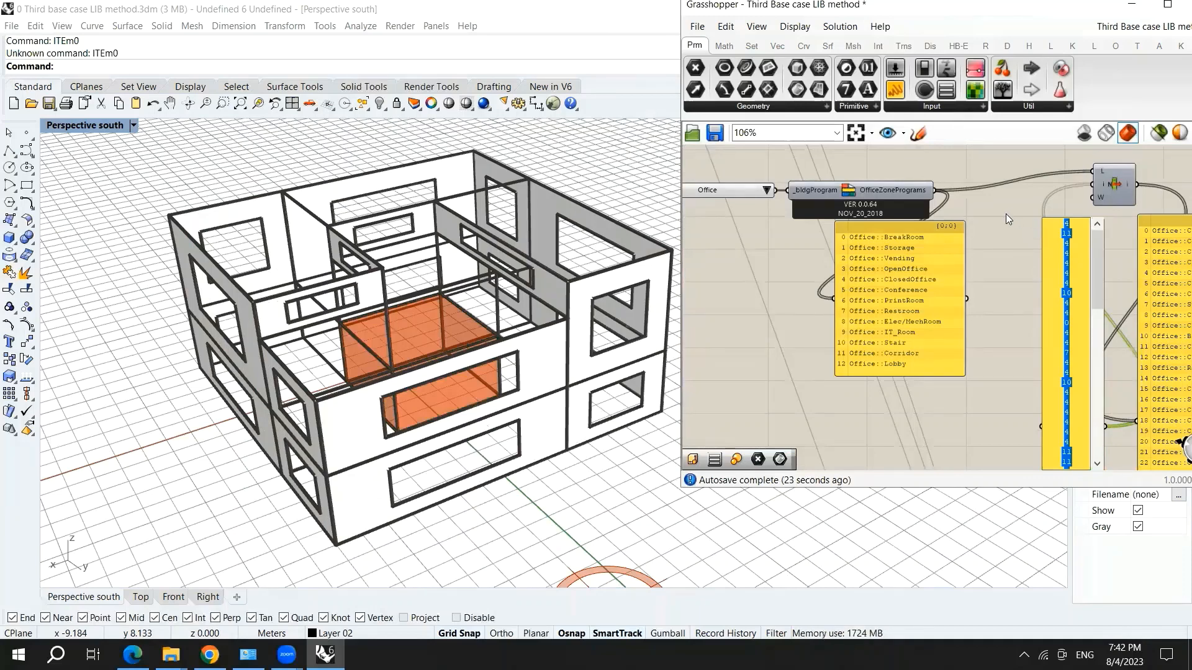
{"action": "scroll", "coordinate": [985, 278], "scroll_direction": "up", "scroll_amount": 2}
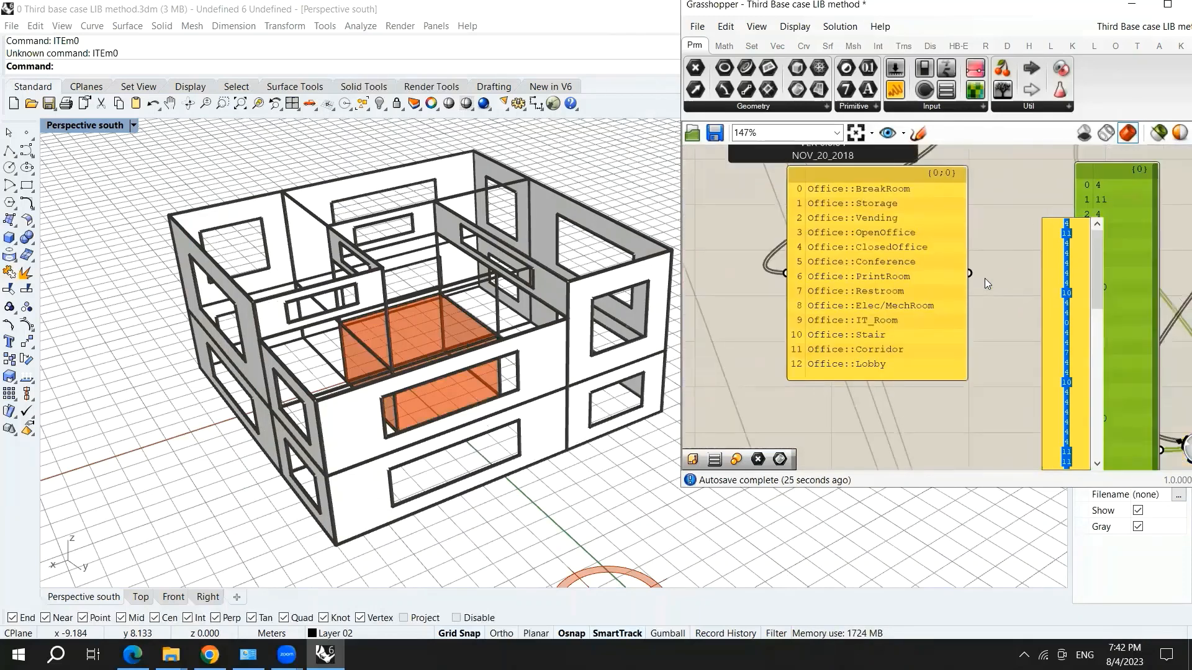
{"action": "key", "text": "BackSpace"}
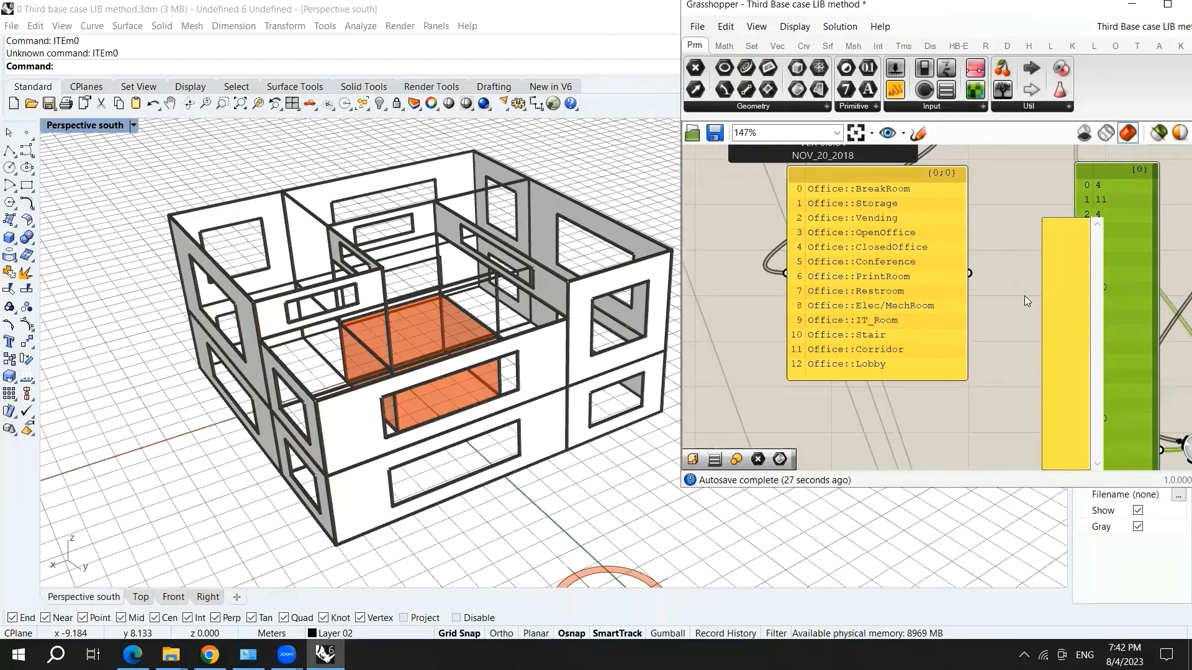
{"action": "scroll", "coordinate": [1052, 283], "scroll_direction": "down", "scroll_amount": 1}
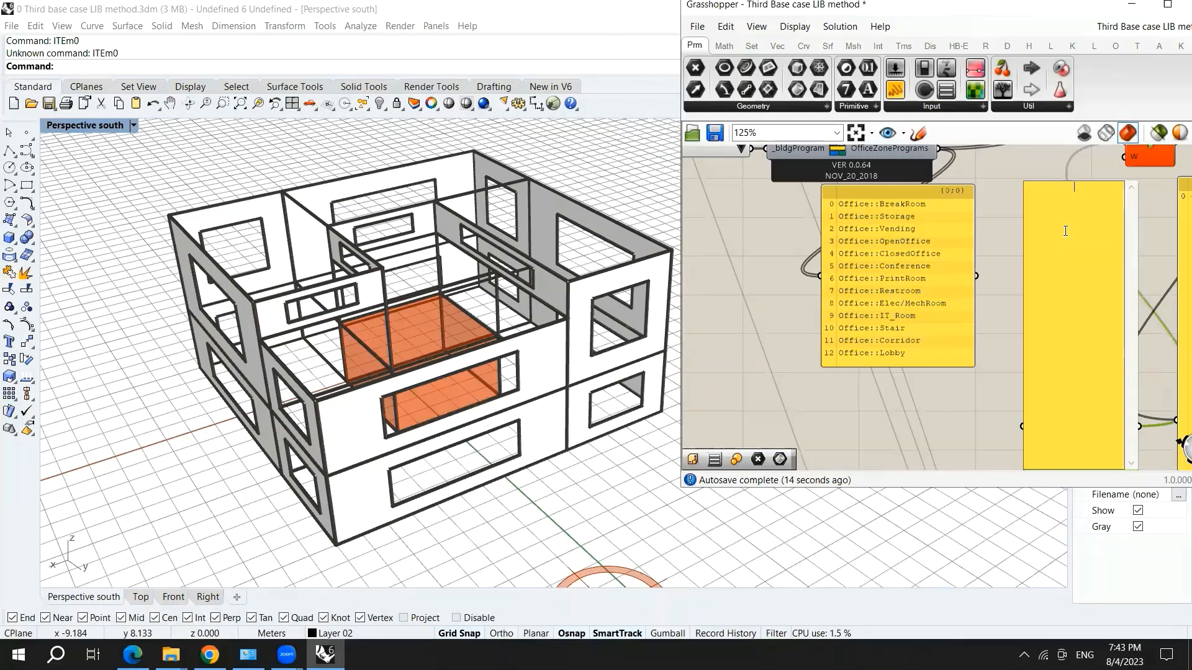
Enter index 4 (ClosedOffice) on each of the first four lines of the zone program index panel.
{"action": "type", "text": "4"}
{"action": "key", "text": "Return"}
{"action": "type", "text": "4 "}
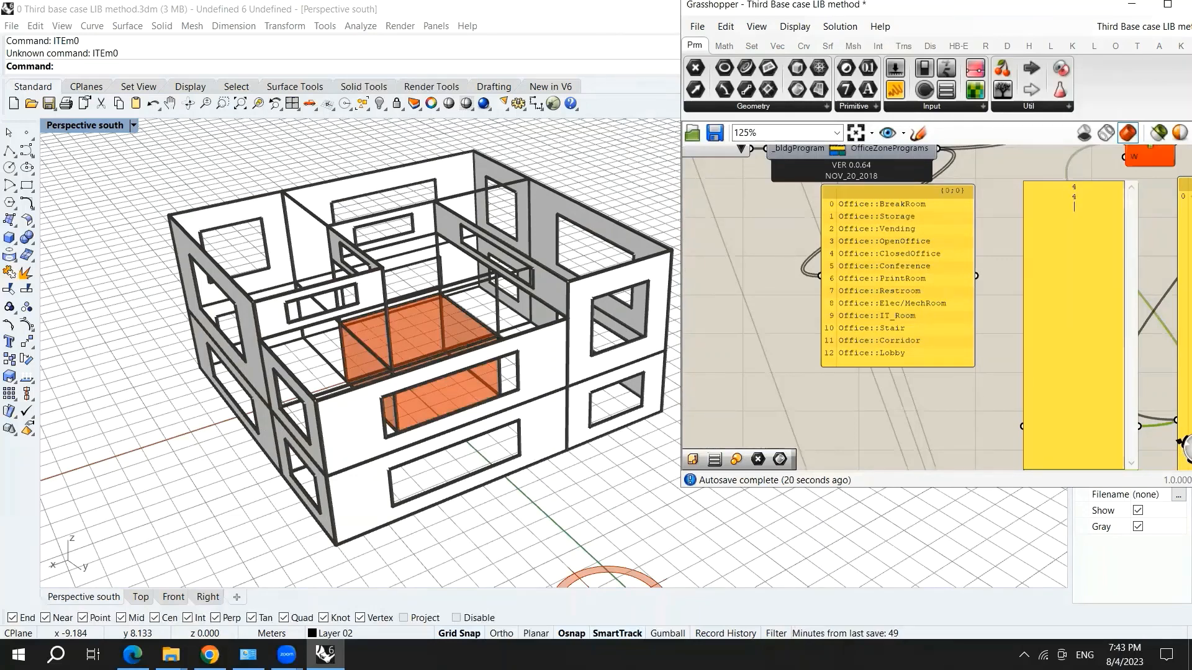
{"action": "type", "text": "4"}
{"action": "key", "text": "Return"}
{"action": "type", "text": "4"}
{"action": "key", "text": "Return"}
{"action": "type", "text": "4"}
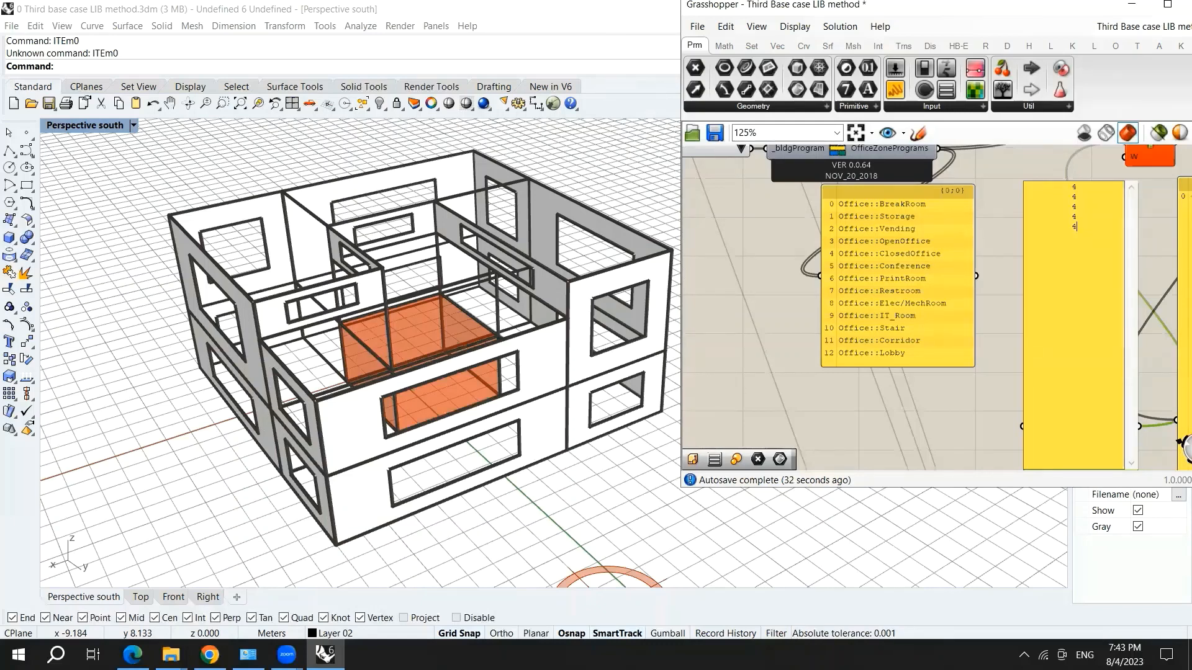
{"action": "key", "text": "BackSpace"}
{"action": "key", "text": "BackSpace"}
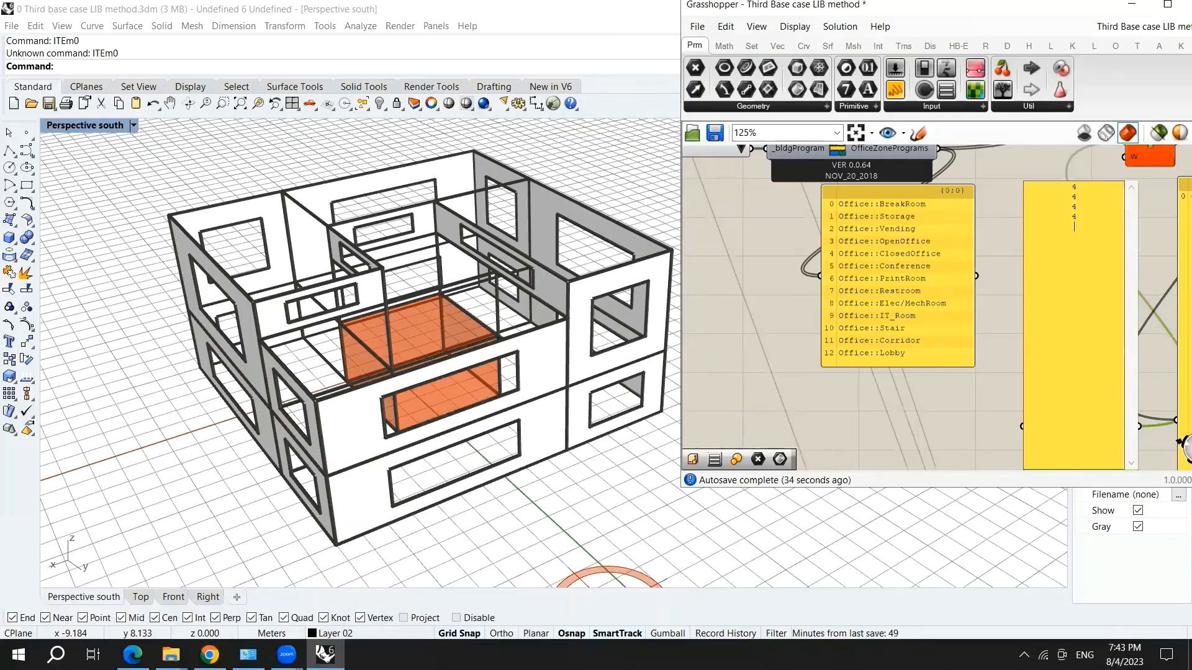
Complete the zone program index list with two lines of 12 (Lobby) followed by four lines of 4 (ClosedOffice).
{"action": "type", "text": "12"}
{"action": "key", "text": "Return"}
{"action": "type", "text": "12"}
{"action": "key", "text": "Return"}
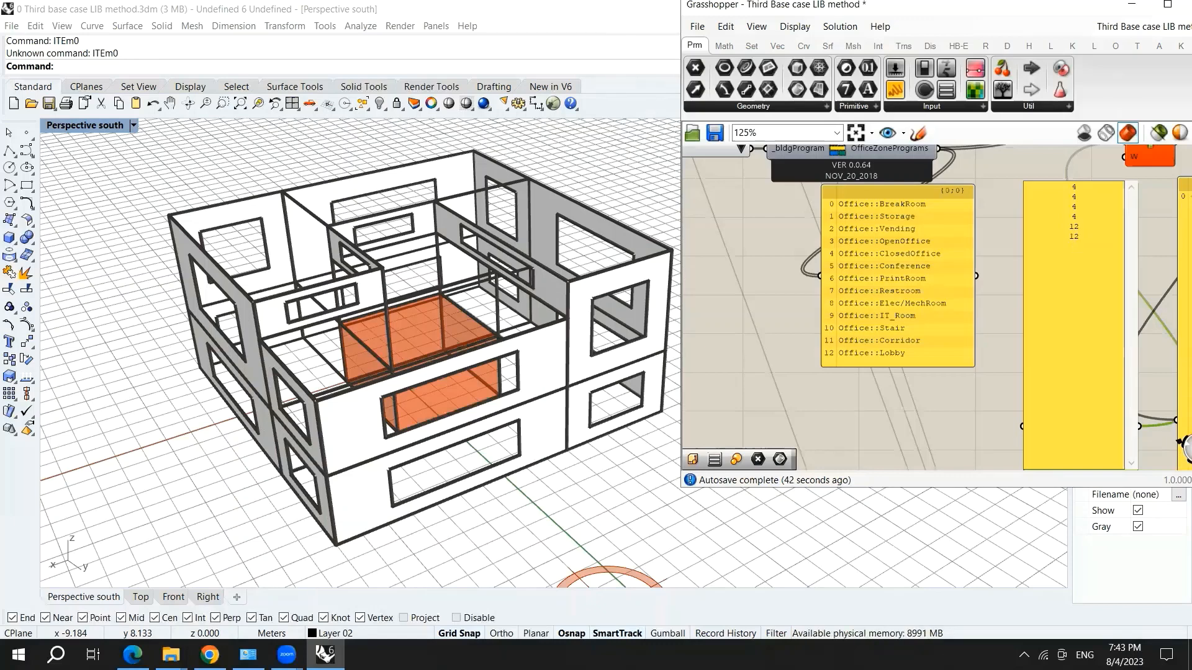
{"action": "type", "text": "4 4"}
{"action": "key", "text": "Return"}
{"action": "type", "text": "4"}
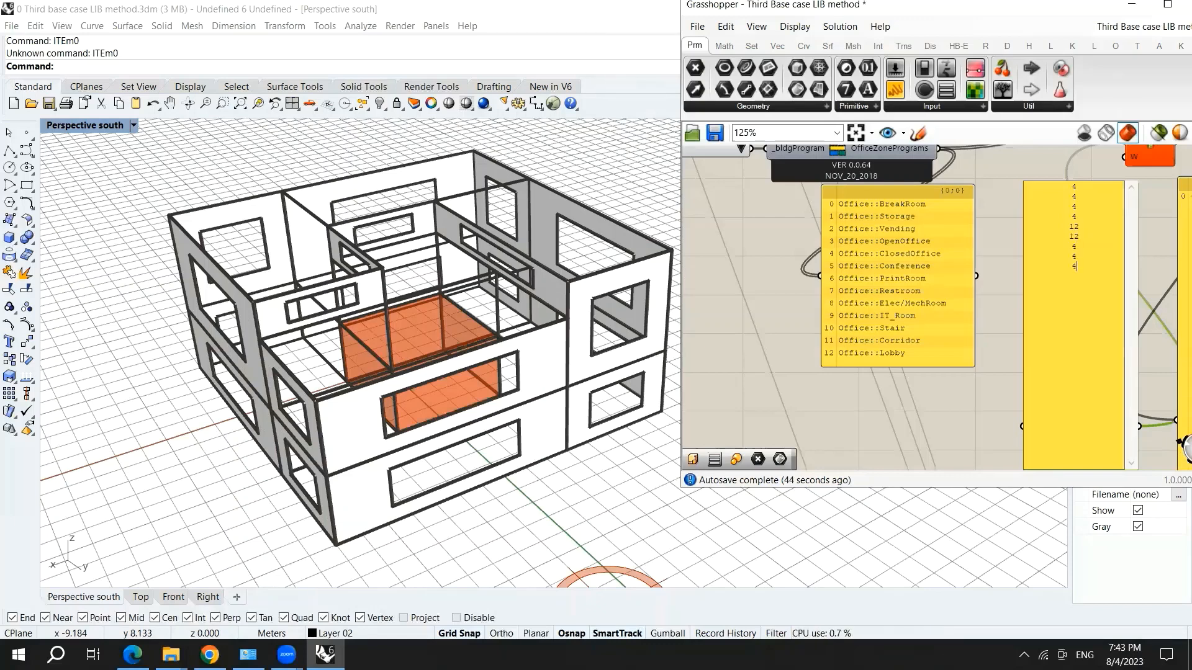
{"action": "key", "text": "Return"}
{"action": "type", "text": "4"}
{"action": "left_click", "coordinate": [997, 235]}
Shorten the zone program index panel to fit its list.
{"action": "scroll", "coordinate": [1010, 250], "scroll_direction": "down", "scroll_amount": 2}
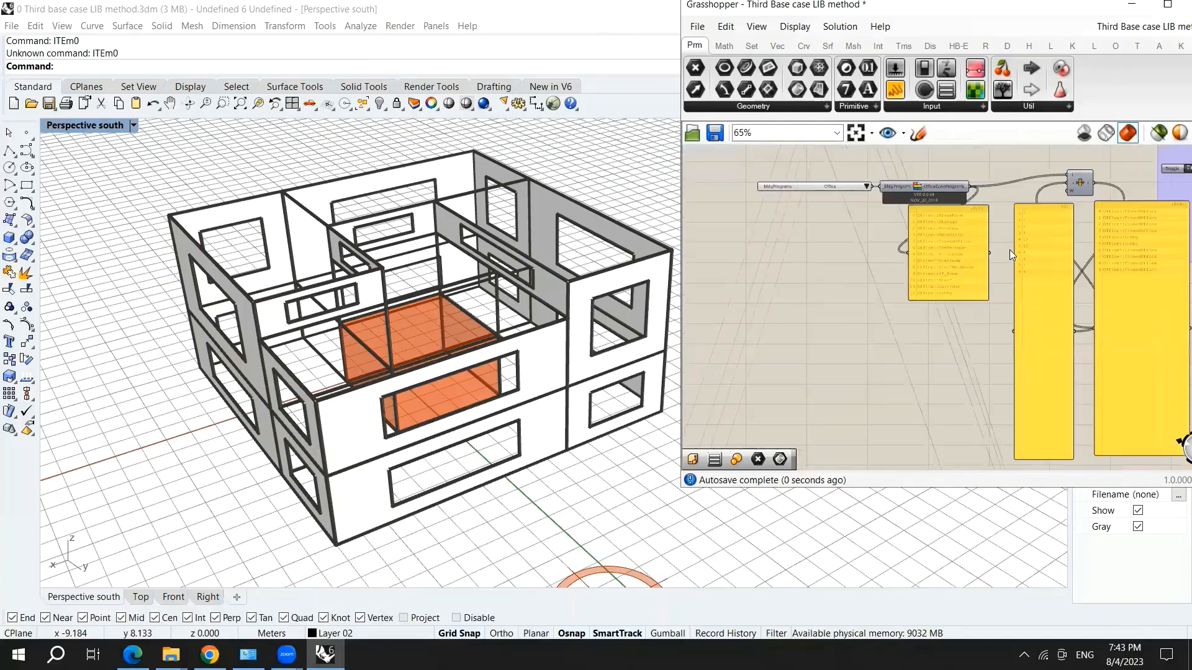
{"action": "scroll", "coordinate": [1053, 380], "scroll_direction": "down", "scroll_amount": 1}
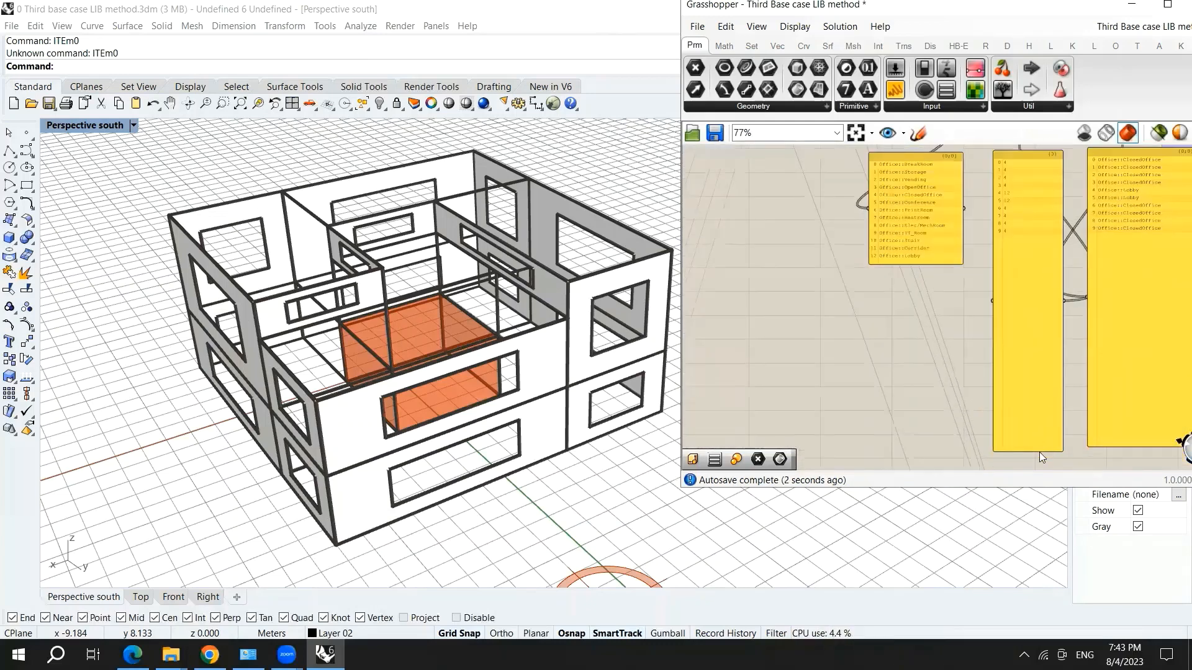
{"action": "left_click_drag", "start_coordinate": [1039, 452], "coordinate": [1044, 249]}
{"action": "scroll", "coordinate": [1078, 382], "scroll_direction": "down", "scroll_amount": 3}
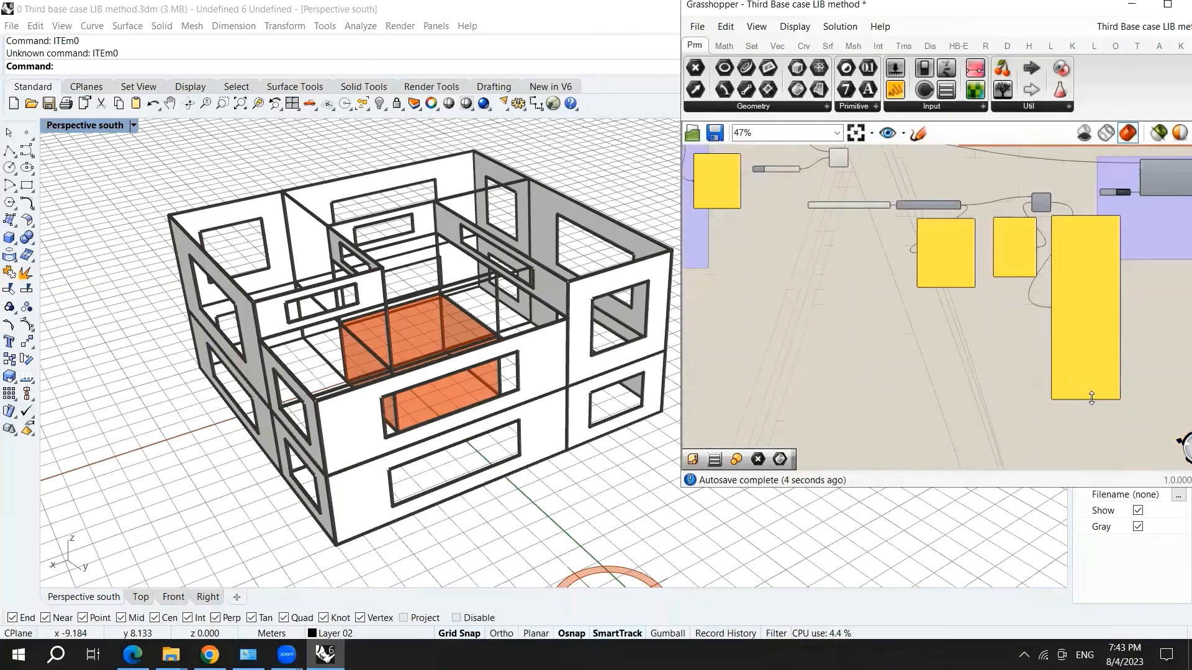
Shorten the panel showing the List Item's selected zone programs so it fits its ten entries.
{"action": "left_click_drag", "start_coordinate": [1096, 411], "coordinate": [1096, 264]}
{"action": "scroll", "coordinate": [1062, 205], "scroll_direction": "up", "scroll_amount": 8}
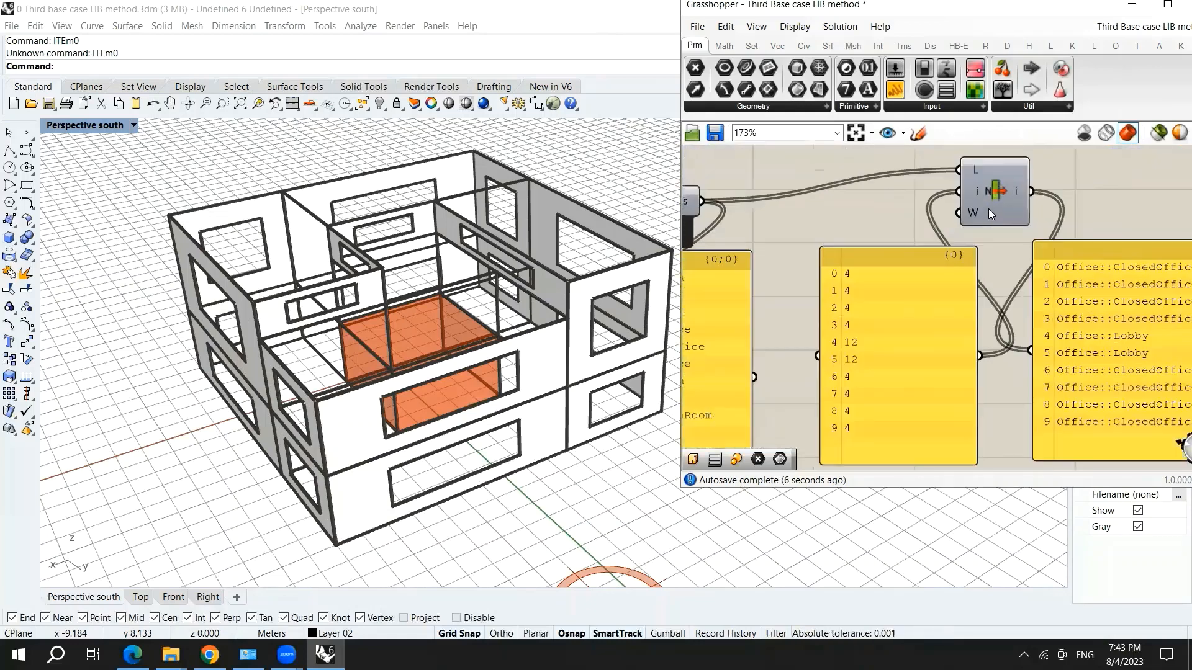
{"action": "left_click_drag", "start_coordinate": [863, 252], "coordinate": [819, 225]}
{"action": "scroll", "coordinate": [965, 218], "scroll_direction": "down", "scroll_amount": 2}
{"action": "scroll", "coordinate": [1121, 301], "scroll_direction": "up", "scroll_amount": 2}
{"action": "mouse_move", "coordinate": [1072, 215]}
{"action": "left_mouse_down"}
{"action": "mouse_move", "coordinate": [1048, 200]}
{"action": "mouse_move", "coordinate": [1059, 198]}
{"action": "left_mouse_up"}
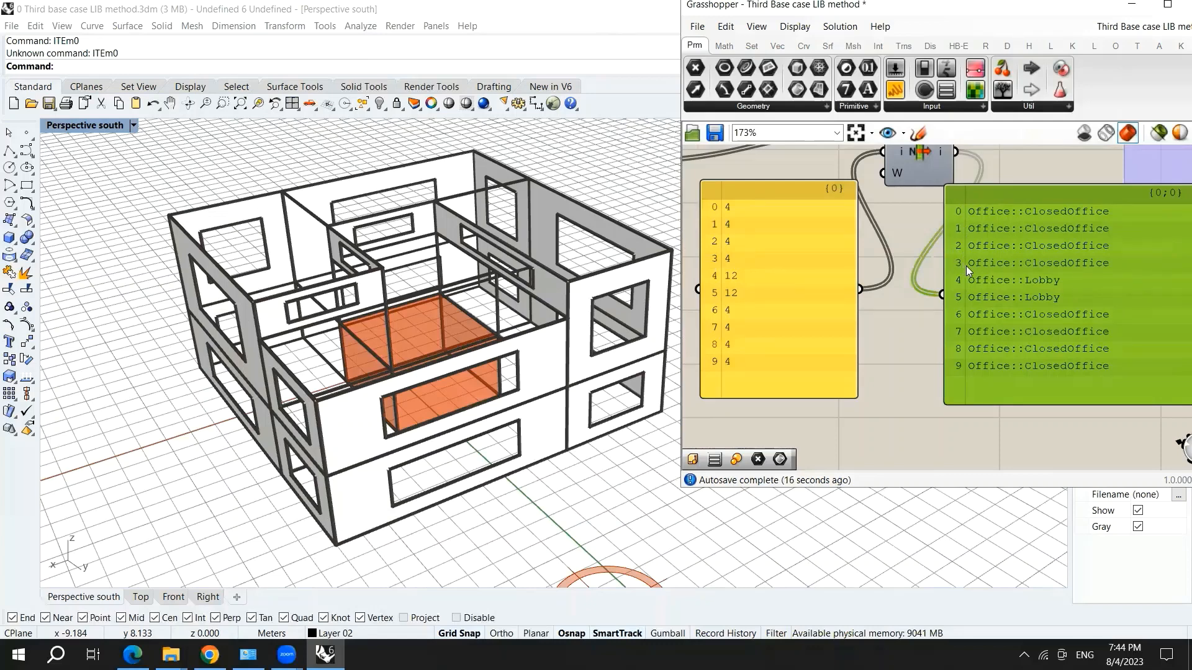
Select the List Item that previews the intersected masses and set its Index slider to 4.
{"action": "scroll", "coordinate": [1072, 309], "scroll_direction": "down", "scroll_amount": 6}
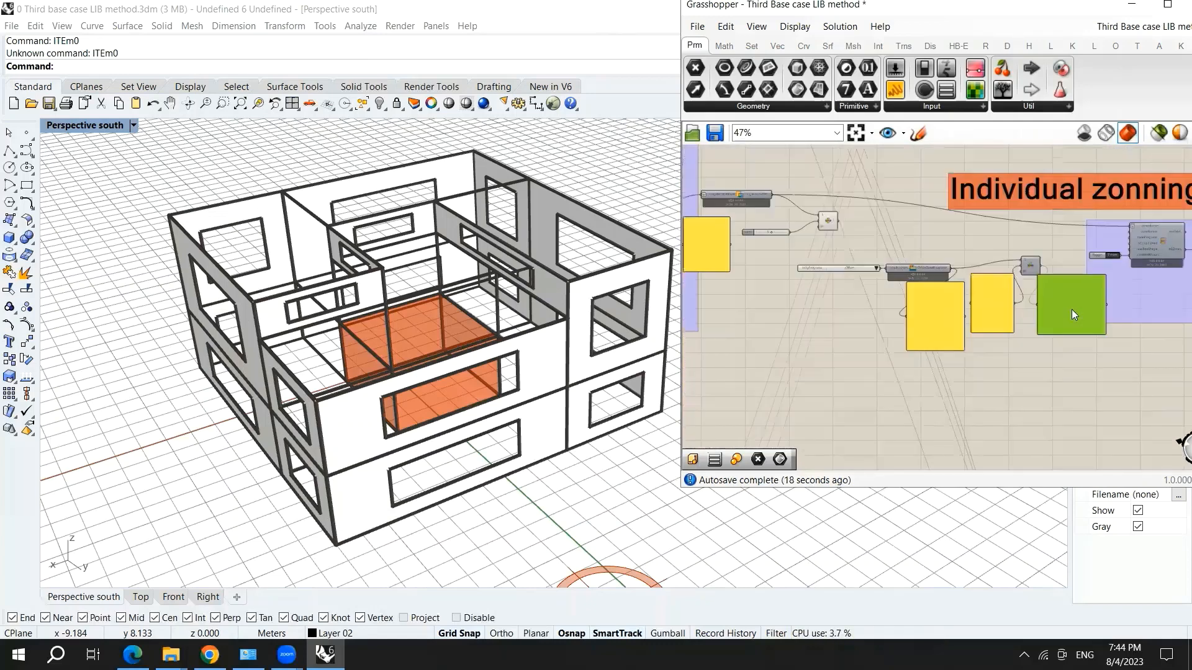
{"action": "scroll", "coordinate": [841, 238], "scroll_direction": "up", "scroll_amount": 5}
{"action": "left_click", "coordinate": [981, 249]}
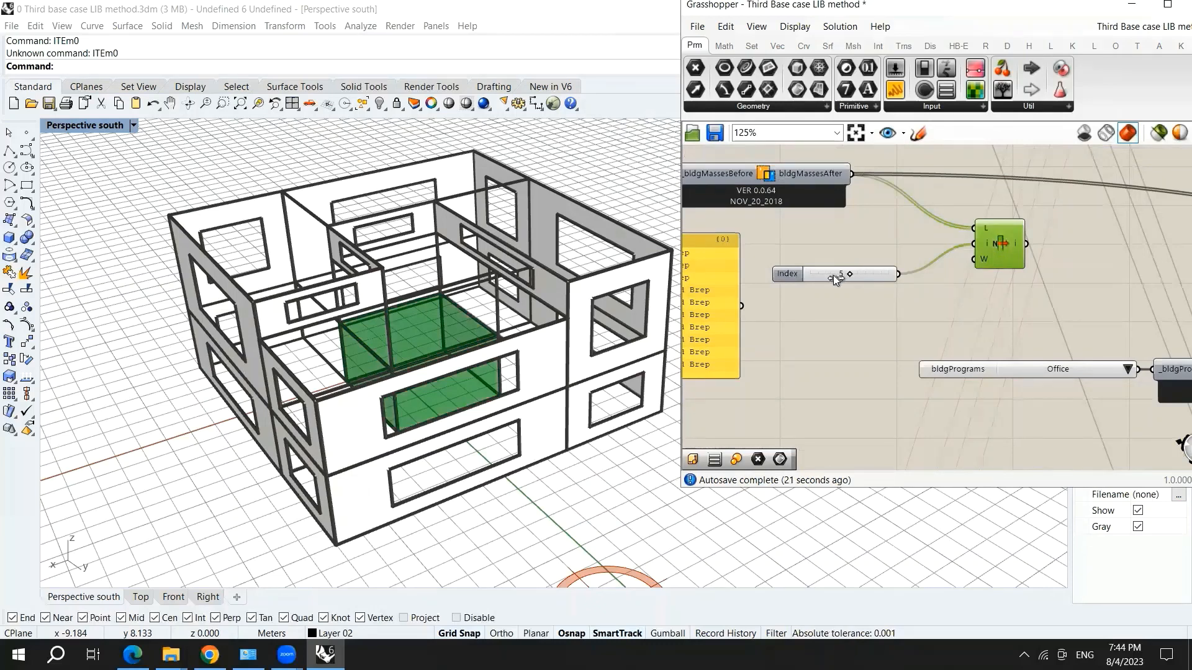
{"action": "left_click_drag", "start_coordinate": [831, 274], "coordinate": [842, 274]}
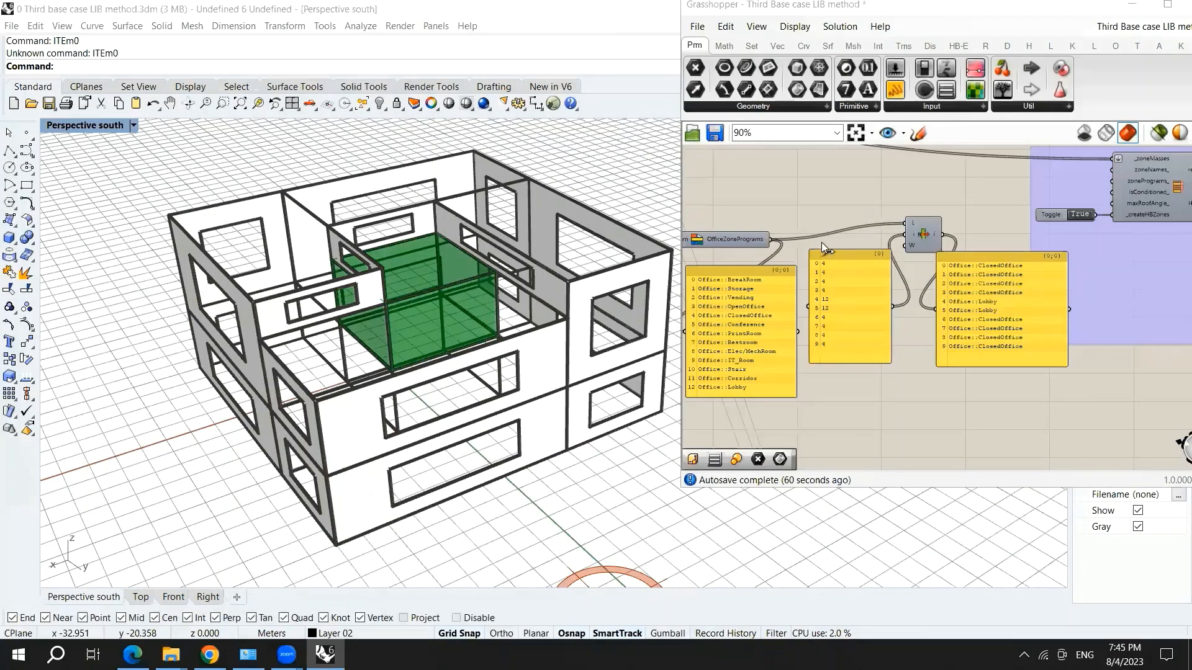
Read the description of the zonePrograms_ input on the zone creation component beside the selected programs panel.
{"action": "scroll", "coordinate": [822, 243], "scroll_direction": "up", "scroll_amount": 2}
{"action": "left_click_drag", "start_coordinate": [822, 242], "coordinate": [919, 195]}
{"action": "scroll", "coordinate": [860, 296], "scroll_direction": "down", "scroll_amount": 2}
{"action": "scroll", "coordinate": [1004, 256], "scroll_direction": "up", "scroll_amount": 2}
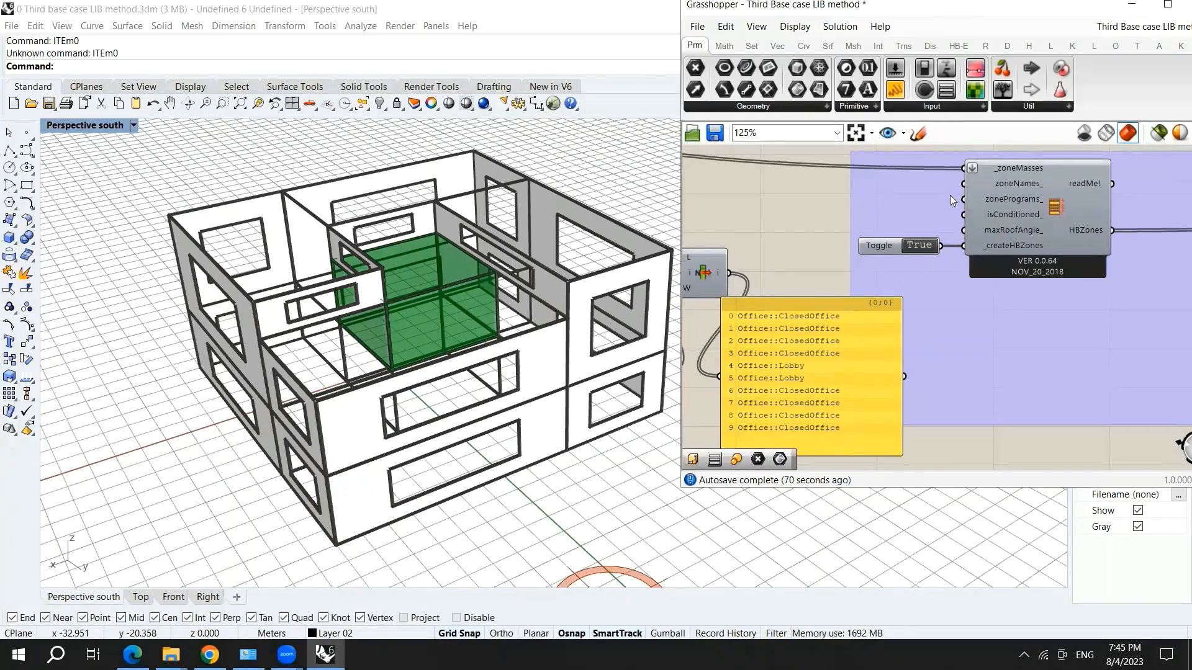
{"action": "scroll", "coordinate": [1039, 193], "scroll_direction": "up", "scroll_amount": 2}
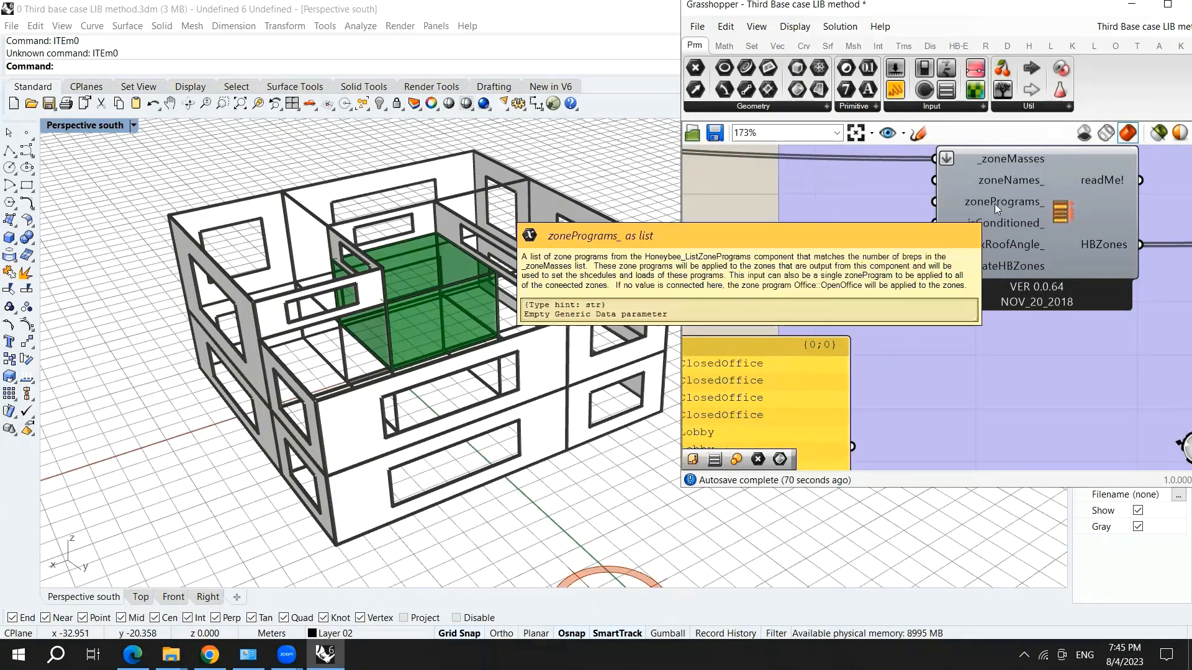
{"action": "mouse_move", "coordinate": [992, 202]}
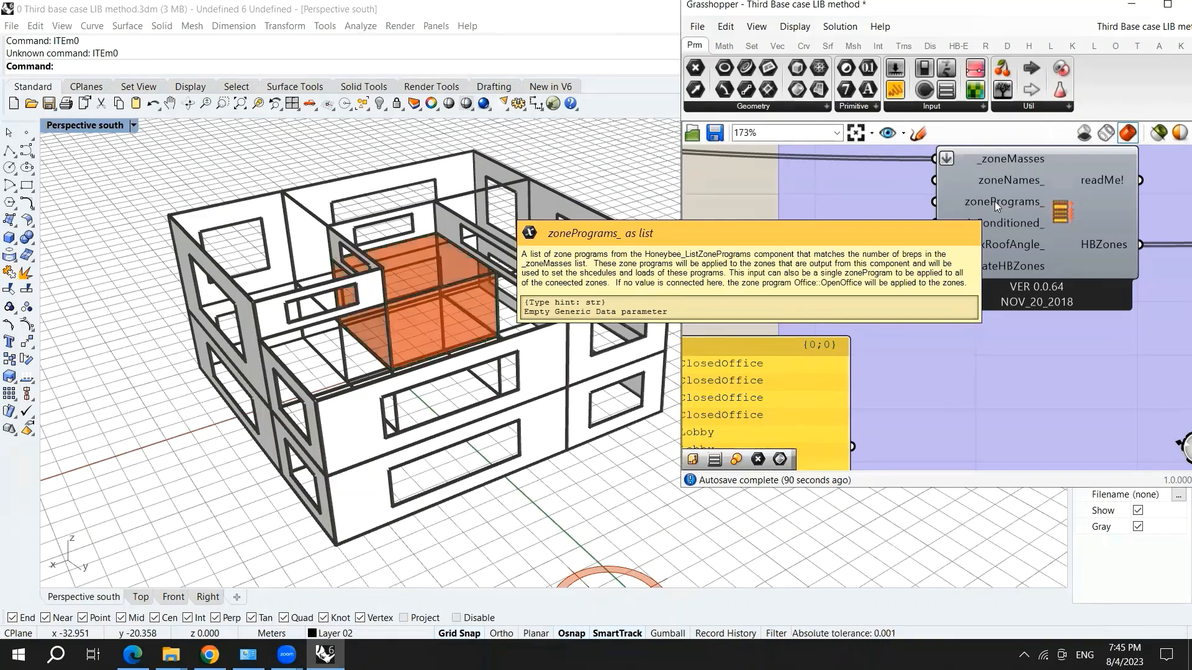
{"action": "scroll", "coordinate": [925, 203], "scroll_direction": "down", "scroll_amount": 5}
{"action": "scroll", "coordinate": [835, 251], "scroll_direction": "up", "scroll_amount": 4}
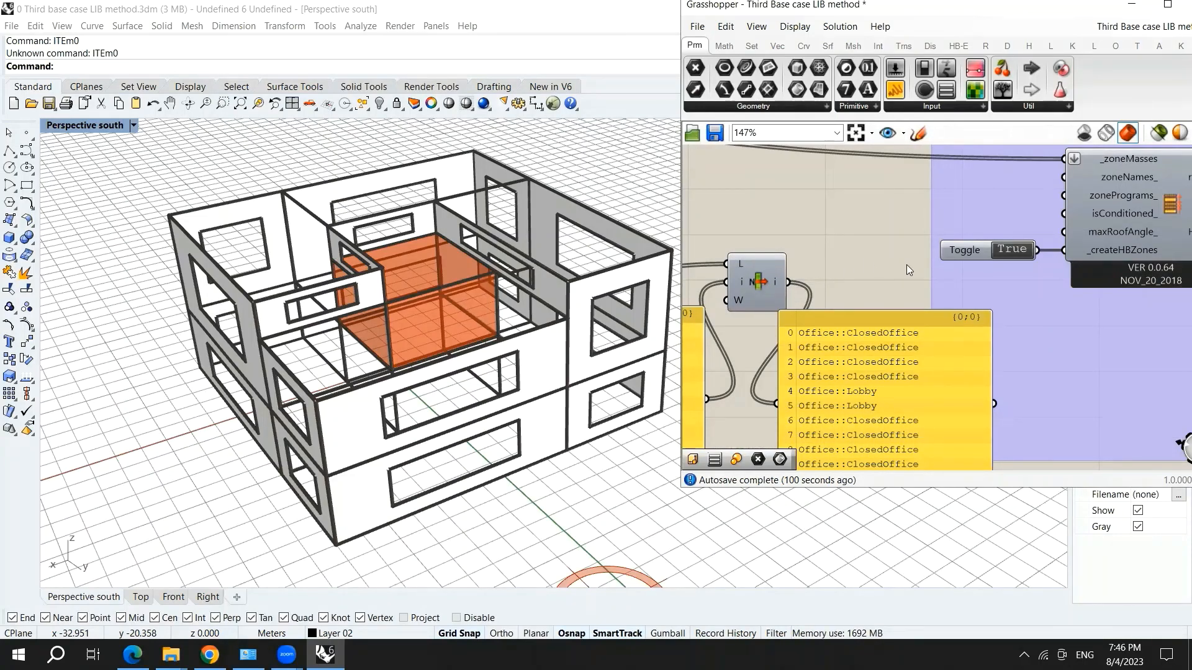
Review the office zone programs list against the program index panel and the selected programs panel.
{"action": "scroll", "coordinate": [901, 264], "scroll_direction": "down", "scroll_amount": 2}
{"action": "scroll", "coordinate": [889, 278], "scroll_direction": "down", "scroll_amount": 3}
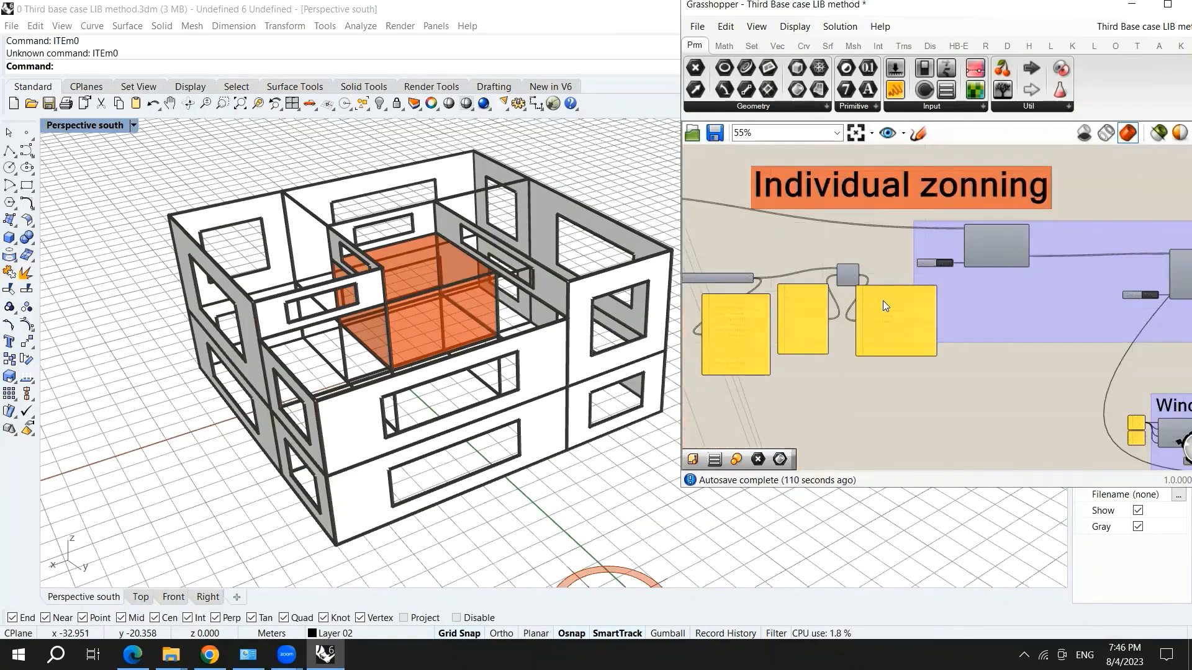
{"action": "scroll", "coordinate": [883, 301], "scroll_direction": "up", "scroll_amount": 2}
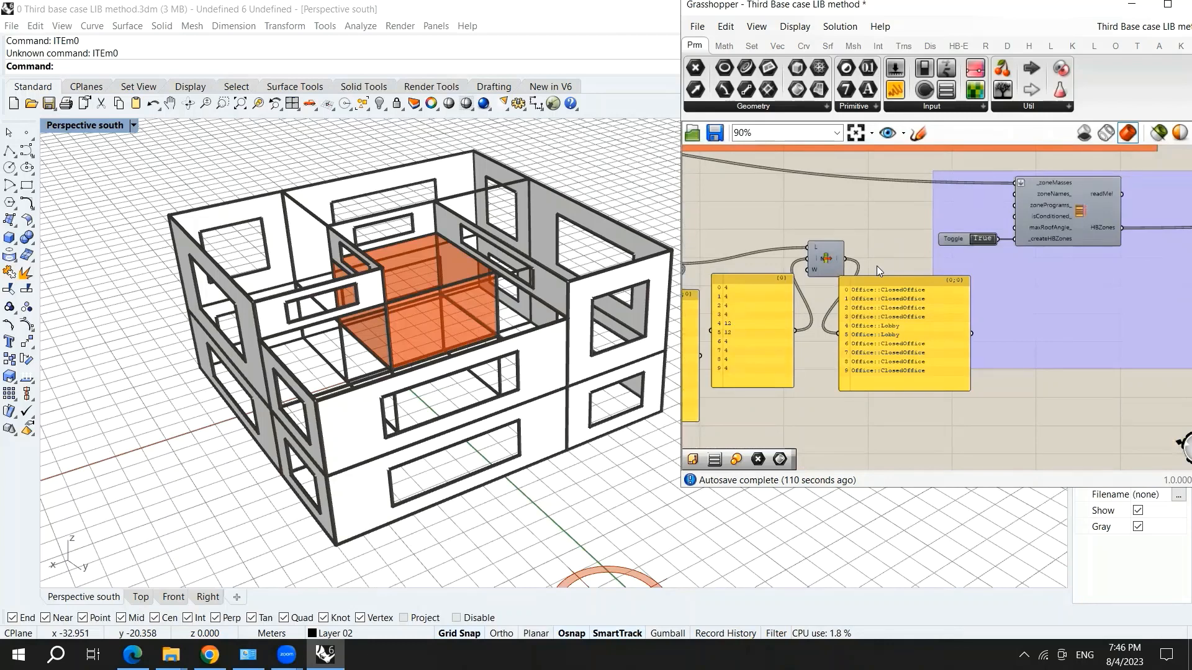
{"action": "scroll", "coordinate": [877, 266], "scroll_direction": "up", "scroll_amount": 1}
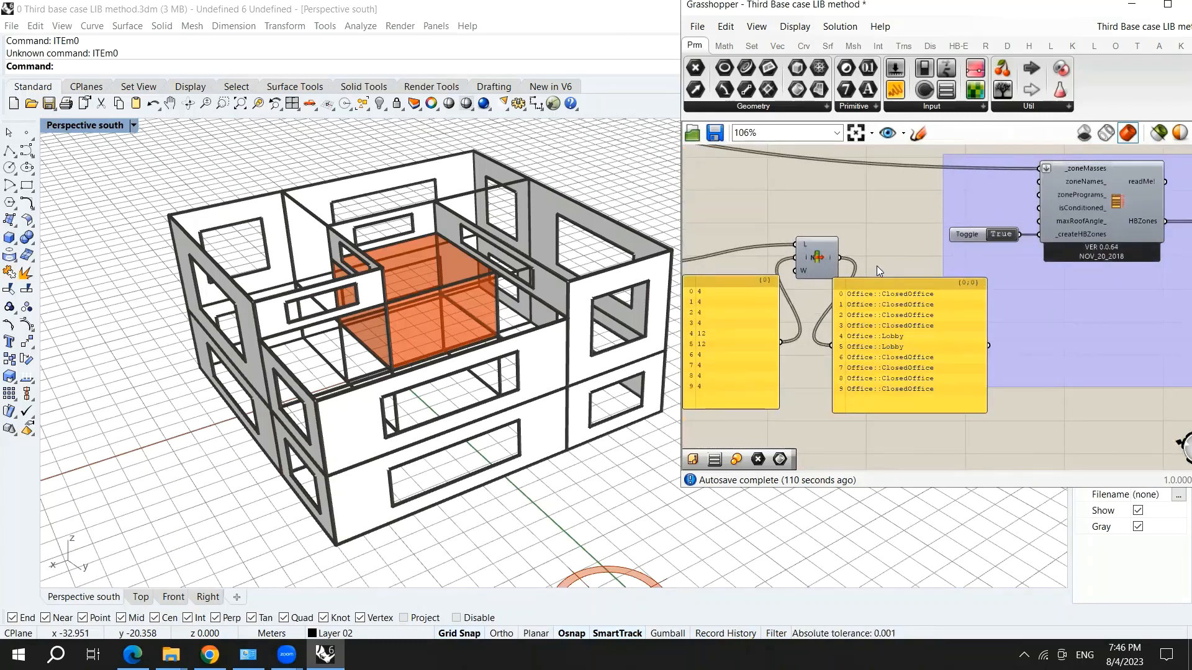
{"action": "scroll", "coordinate": [956, 228], "scroll_direction": "down", "scroll_amount": 3}
{"action": "scroll", "coordinate": [707, 318], "scroll_direction": "up", "scroll_amount": 4}
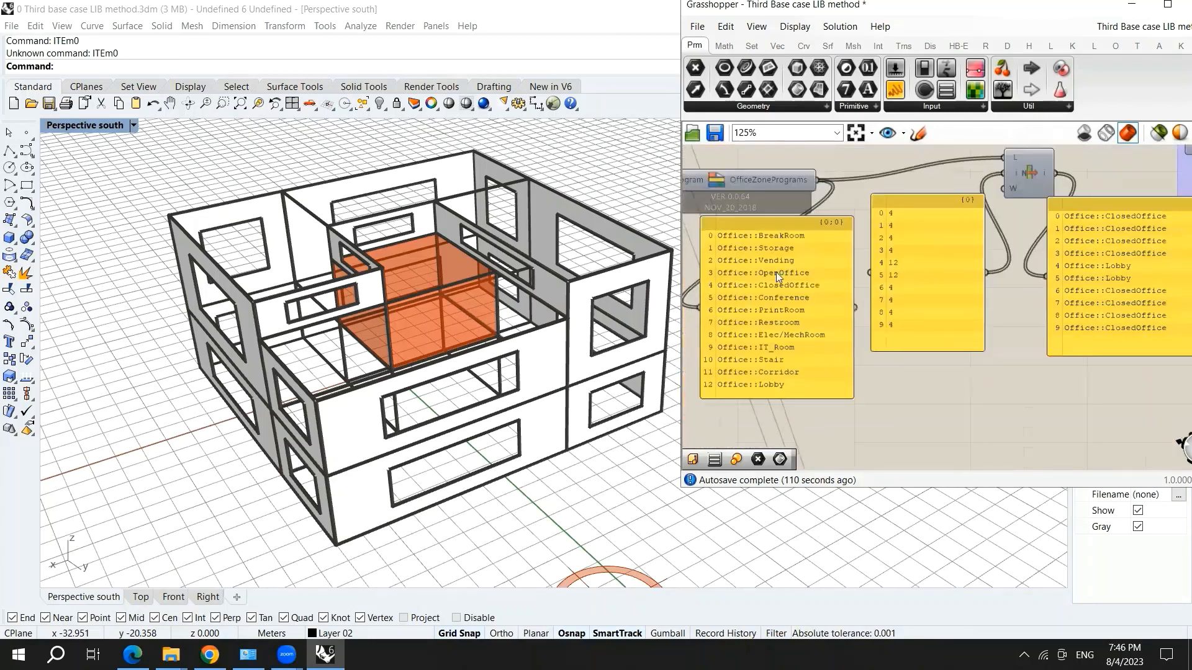
{"action": "scroll", "coordinate": [776, 272], "scroll_direction": "up", "scroll_amount": 3}
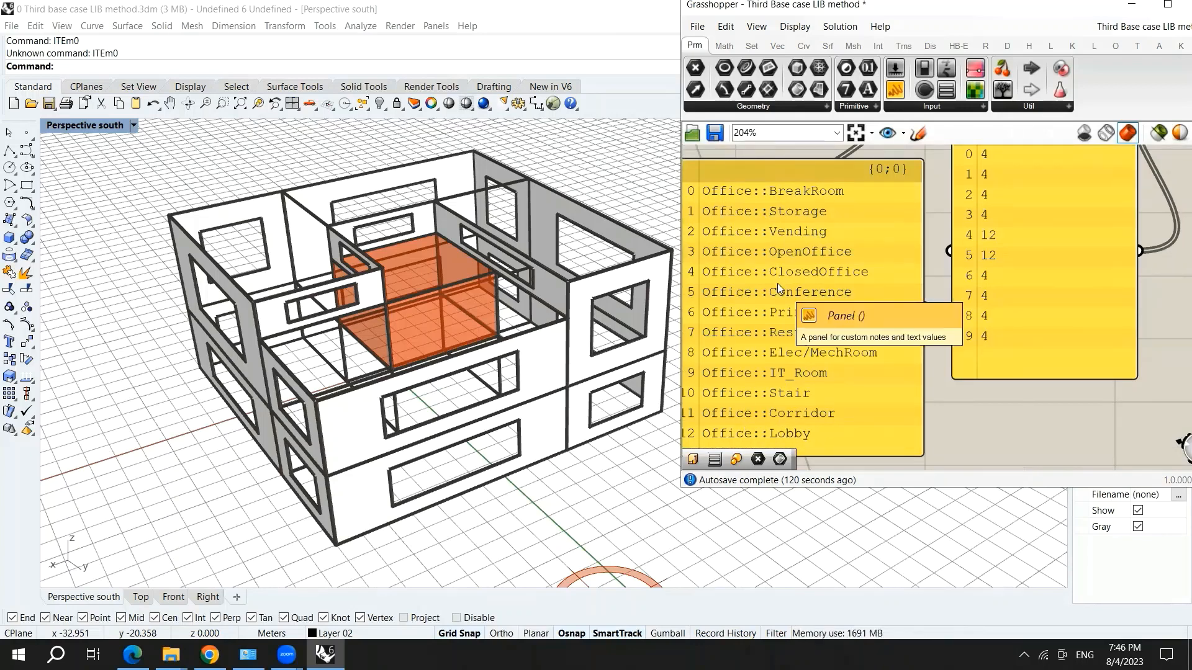
{"action": "scroll", "coordinate": [778, 283], "scroll_direction": "down", "scroll_amount": 4}
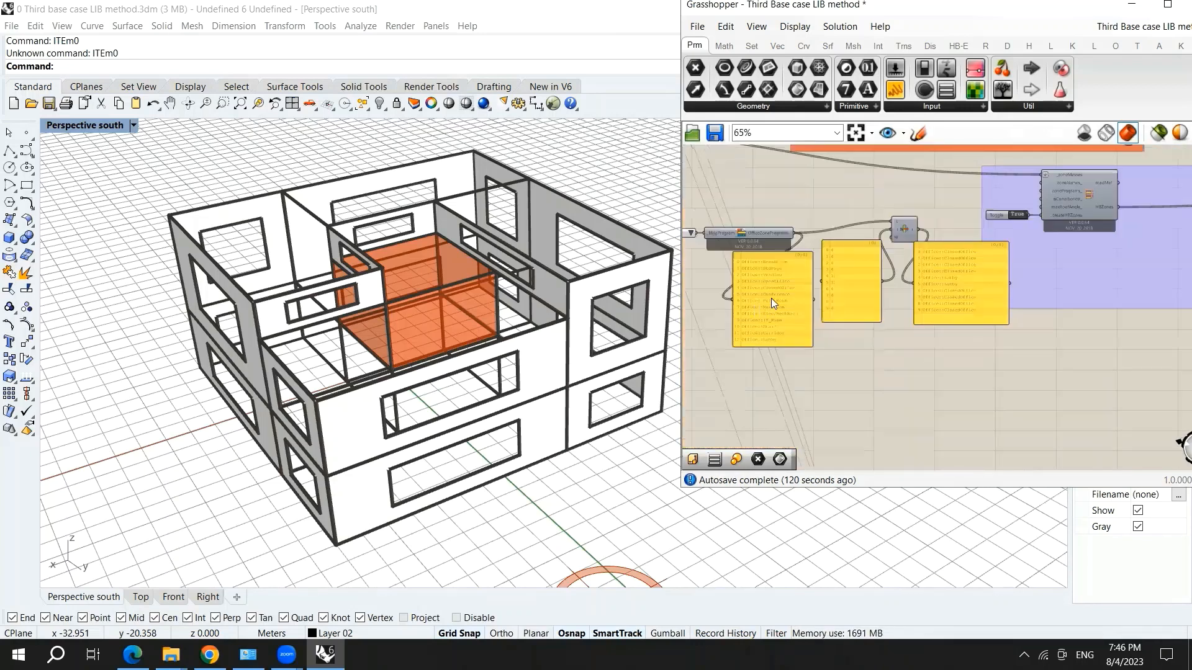
{"action": "scroll", "coordinate": [752, 319], "scroll_direction": "down", "scroll_amount": 3}
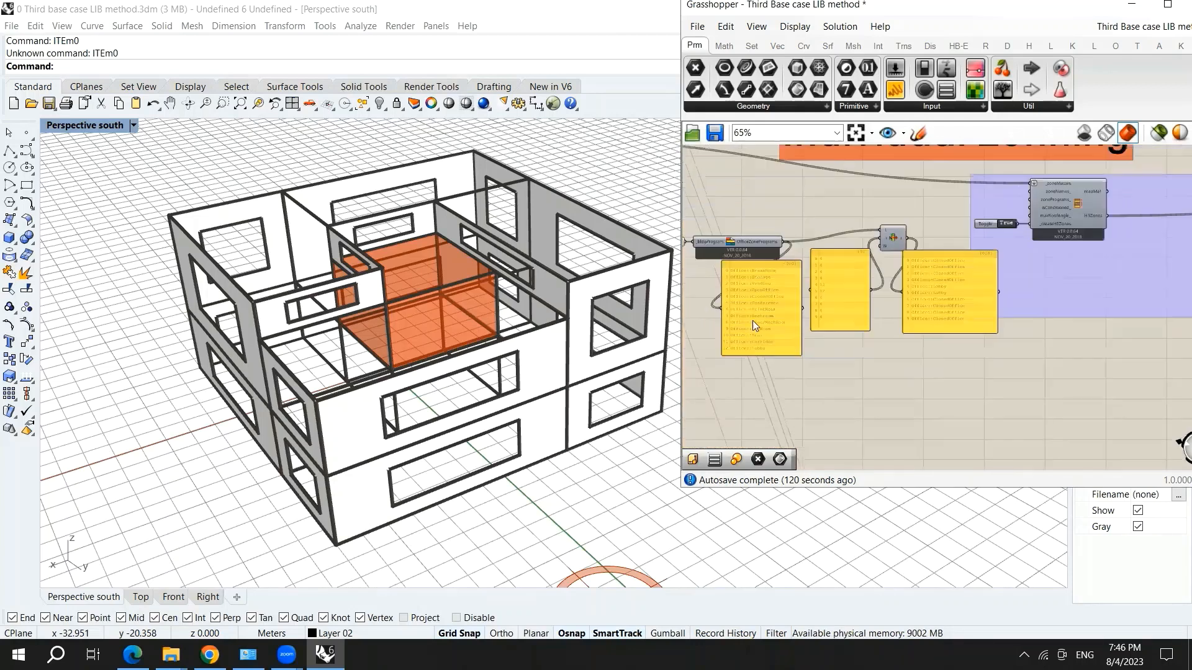
Connect the zone program List Item's output to the zonePrograms_ input of the zone creation component.
{"action": "scroll", "coordinate": [992, 225], "scroll_direction": "up", "scroll_amount": 3}
{"action": "left_click_drag", "start_coordinate": [859, 239], "coordinate": [963, 218]}
{"action": "scroll", "coordinate": [869, 348], "scroll_direction": "down", "scroll_amount": 3}
{"action": "scroll", "coordinate": [1006, 286], "scroll_direction": "up", "scroll_amount": 5}
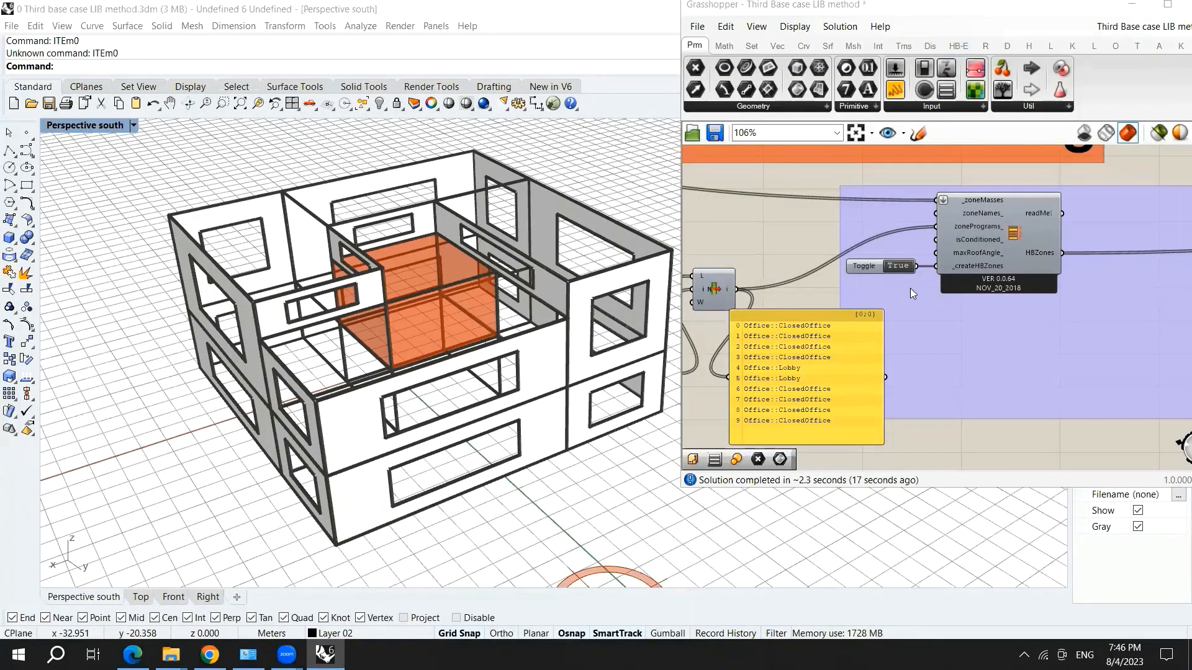
Move the "Individual zonning" label down and away from the zone creation component, above the zone program components.
{"action": "scroll", "coordinate": [925, 248], "scroll_direction": "down", "scroll_amount": 6}
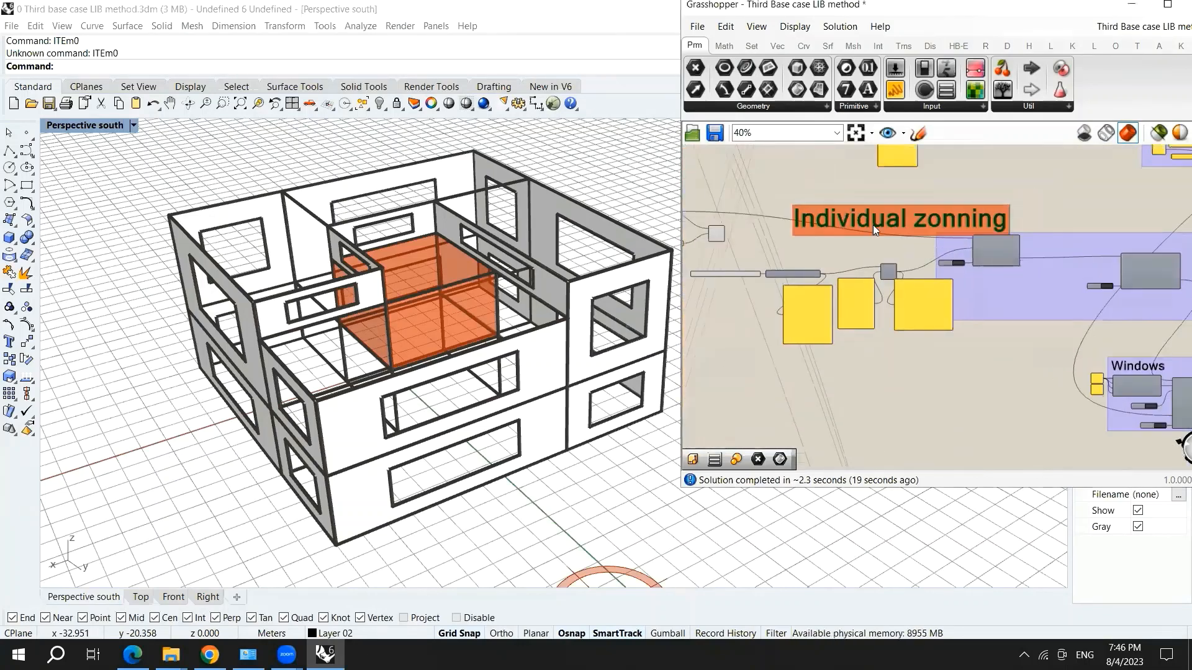
{"action": "left_click_drag", "start_coordinate": [873, 225], "coordinate": [821, 246]}
{"action": "scroll", "coordinate": [915, 247], "scroll_direction": "down", "scroll_amount": 2}
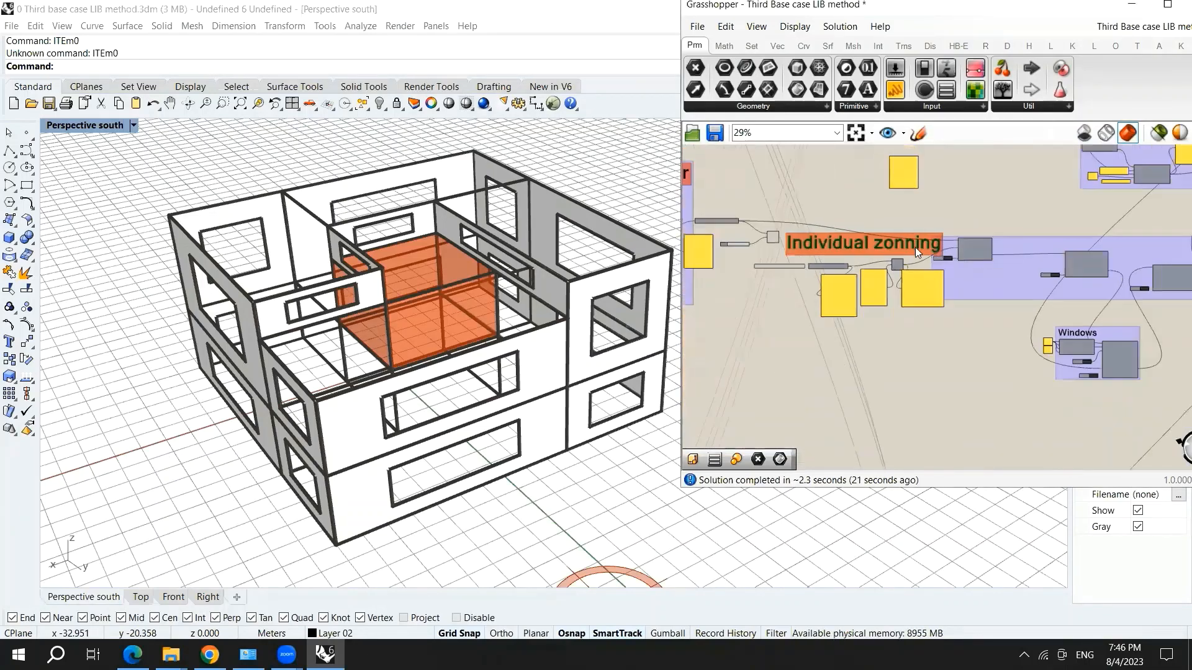
Move the Index slider and its preview List Item into line with each other, just below the bldgMassesAfter output.
{"action": "scroll", "coordinate": [915, 247], "scroll_direction": "up", "scroll_amount": 5}
{"action": "left_click", "coordinate": [942, 214]}
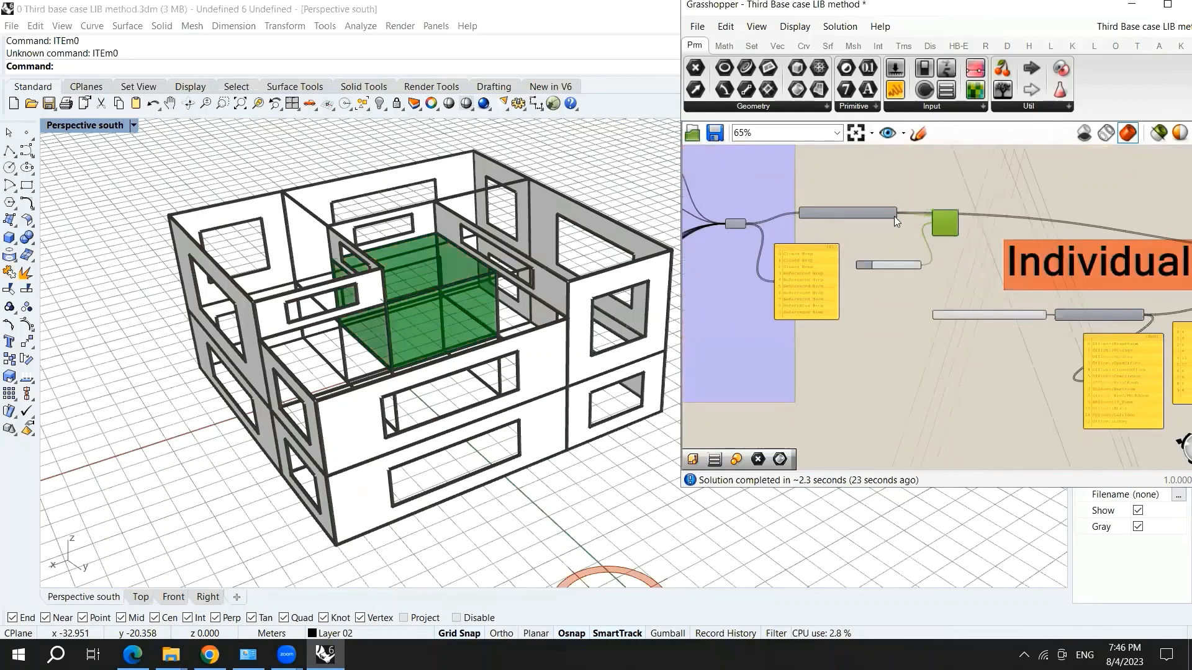
{"action": "scroll", "coordinate": [894, 216], "scroll_direction": "up", "scroll_amount": 4}
{"action": "left_click_drag", "start_coordinate": [881, 304], "coordinate": [861, 261]}
{"action": "left_click_drag", "start_coordinate": [992, 227], "coordinate": [984, 259]}
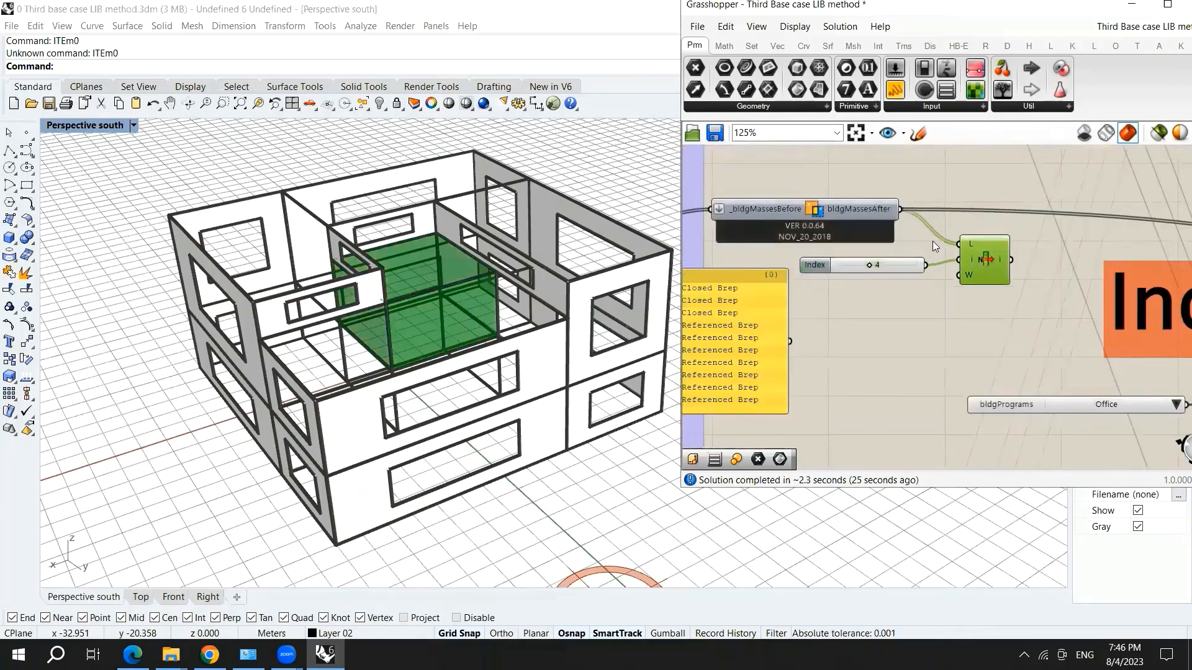
Inspect the zone creation component's HBZones output and the data received by its zonePrograms_ input.
{"action": "scroll", "coordinate": [853, 225], "scroll_direction": "down", "scroll_amount": 3}
{"action": "scroll", "coordinate": [853, 225], "scroll_direction": "up", "scroll_amount": 3}
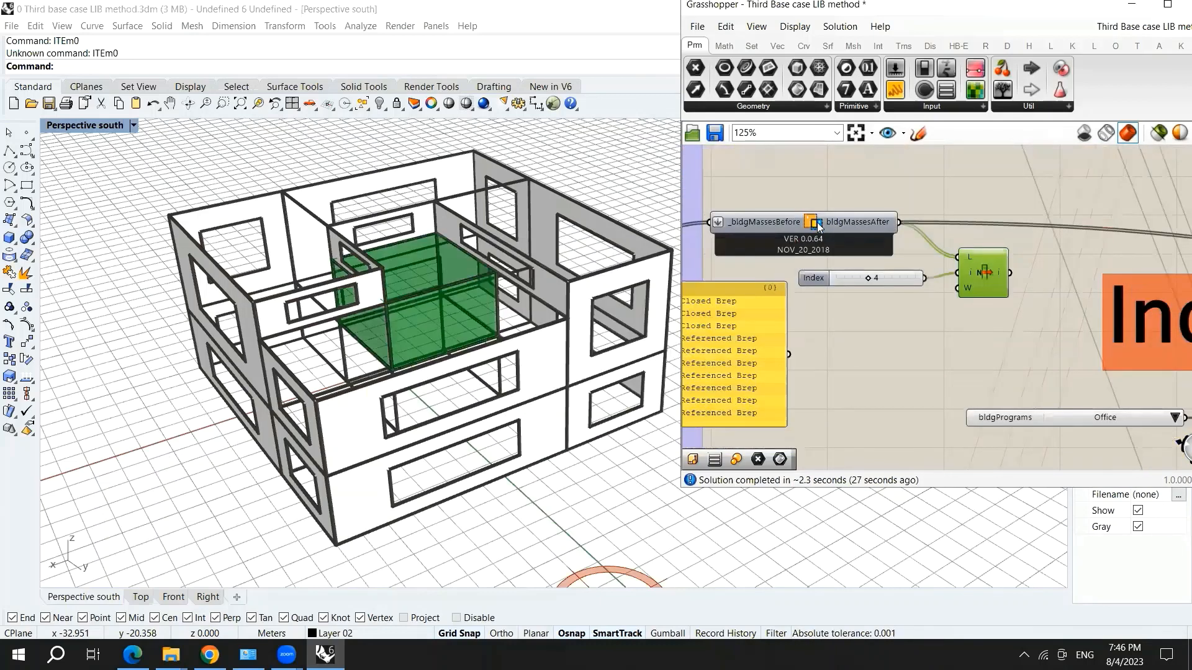
{"action": "scroll", "coordinate": [814, 229], "scroll_direction": "down", "scroll_amount": 7}
{"action": "scroll", "coordinate": [959, 279], "scroll_direction": "up", "scroll_amount": 4}
{"action": "scroll", "coordinate": [963, 280], "scroll_direction": "down", "scroll_amount": 5}
{"action": "scroll", "coordinate": [1067, 279], "scroll_direction": "up", "scroll_amount": 5}
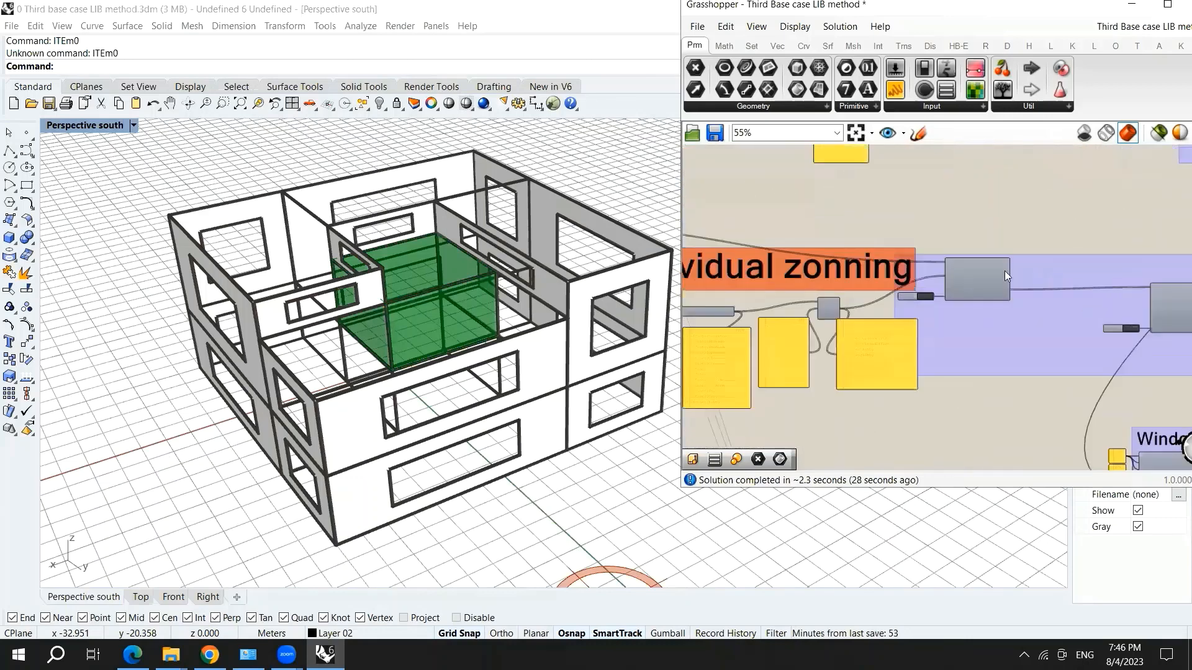
{"action": "scroll", "coordinate": [969, 284], "scroll_direction": "up", "scroll_amount": 6}
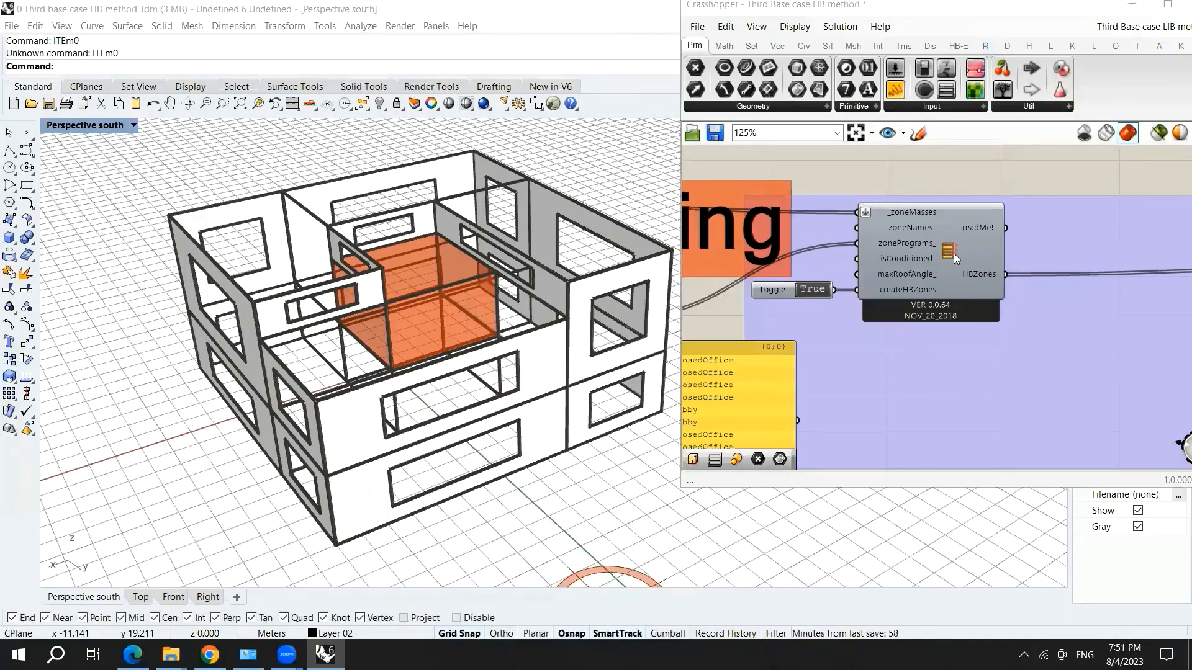
{"action": "mouse_move", "coordinate": [984, 276]}
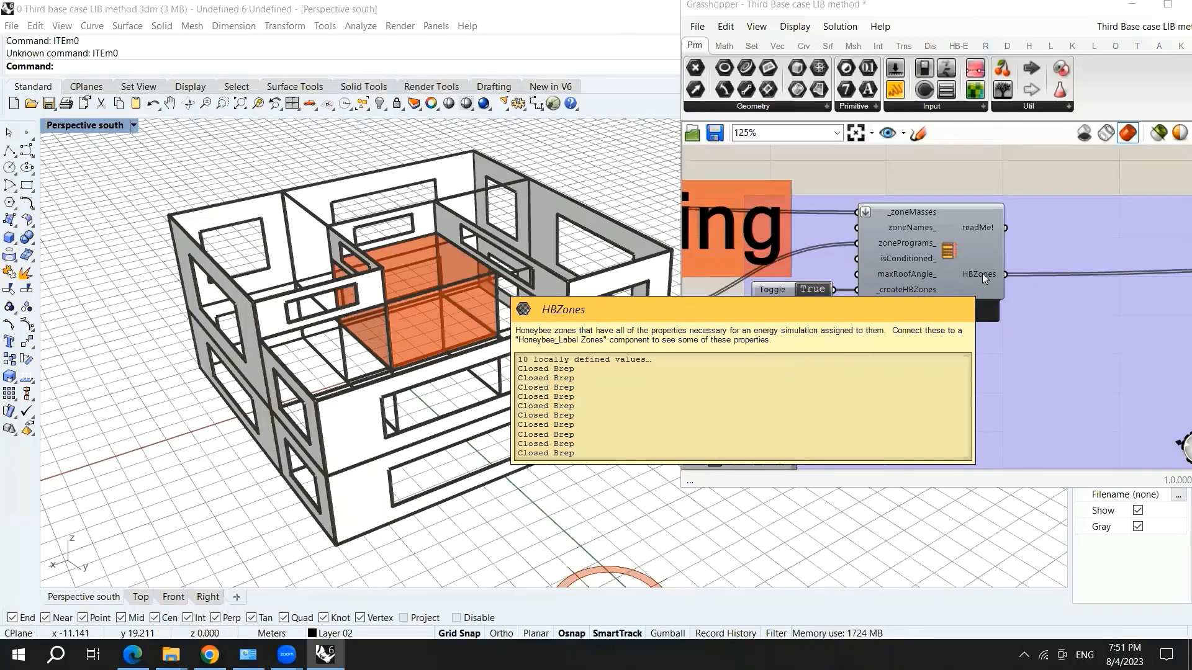
{"action": "mouse_move", "coordinate": [951, 254]}
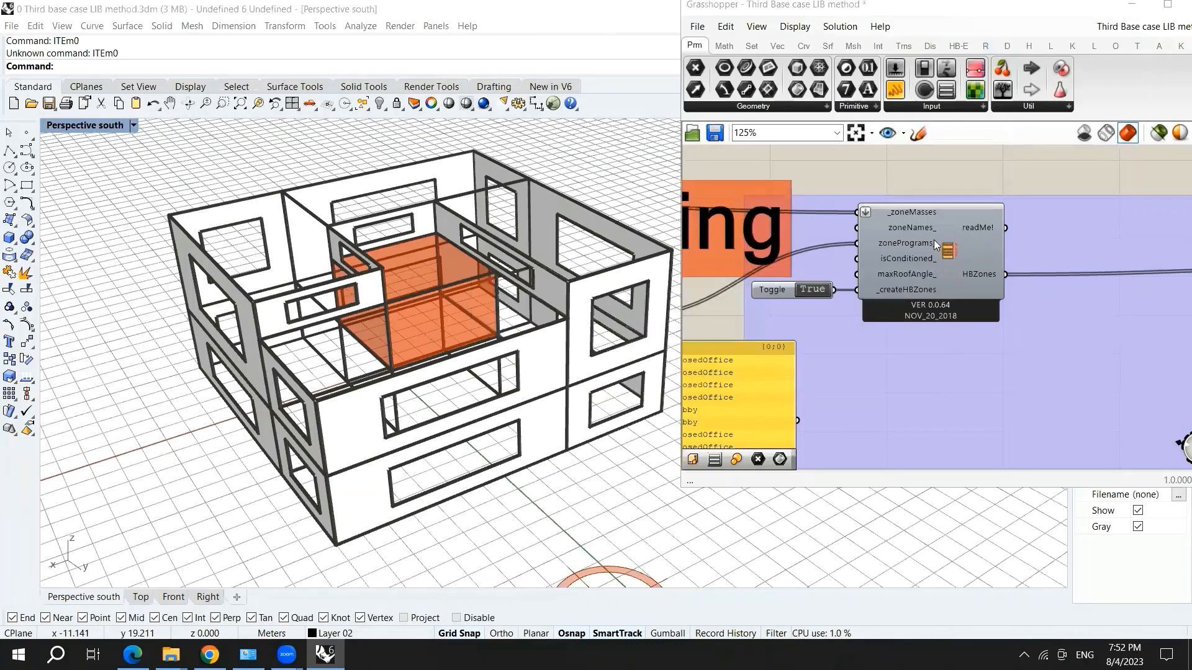
{"action": "mouse_move", "coordinate": [910, 237]}
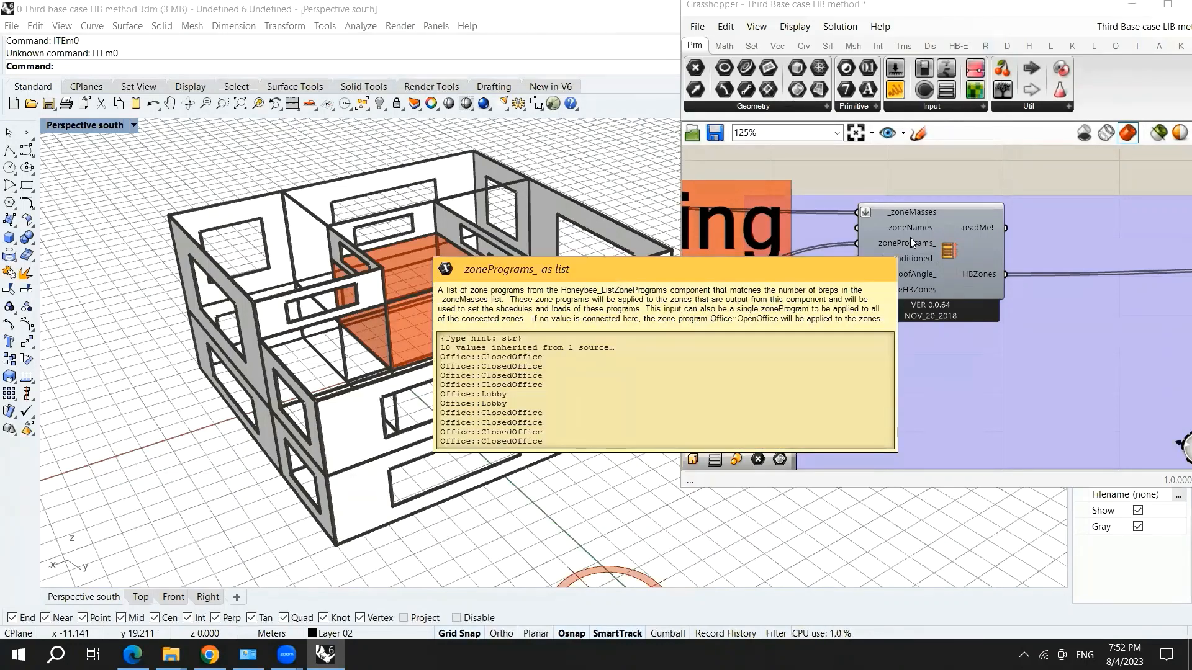